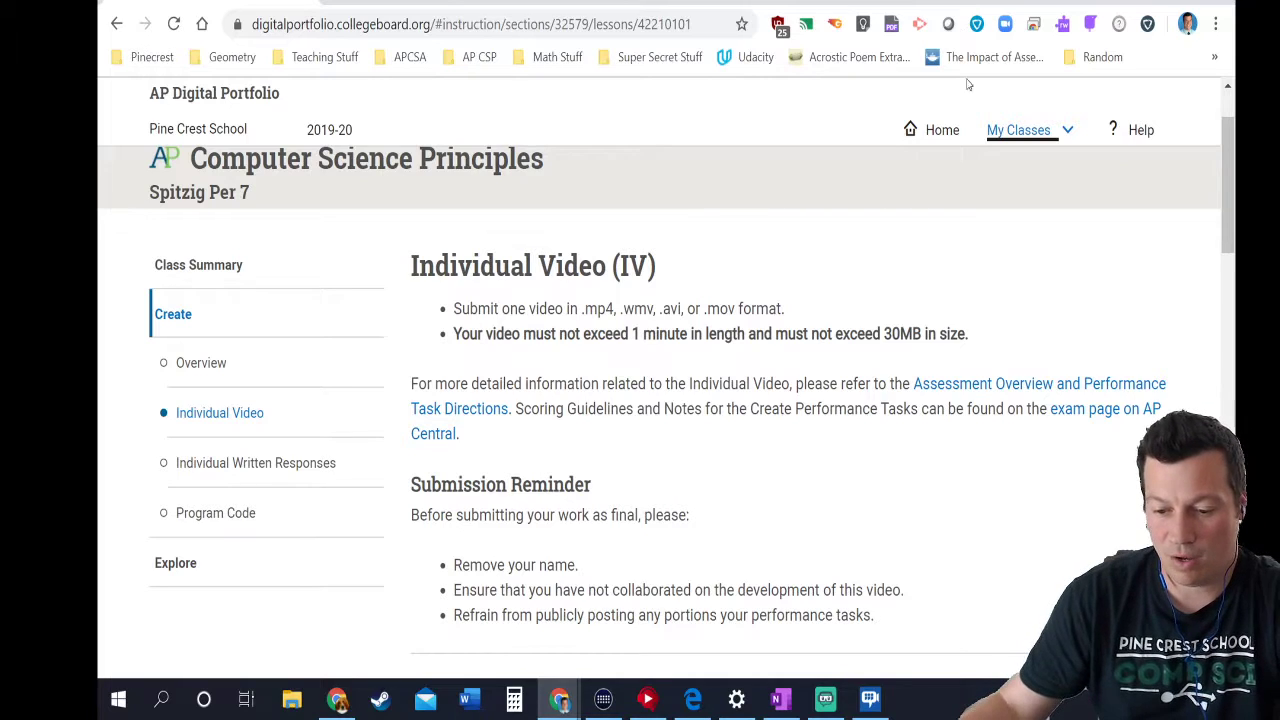
- Open the Individual Written Responses section and examine its file format, response labelling and word limit requirements
click(255, 463)
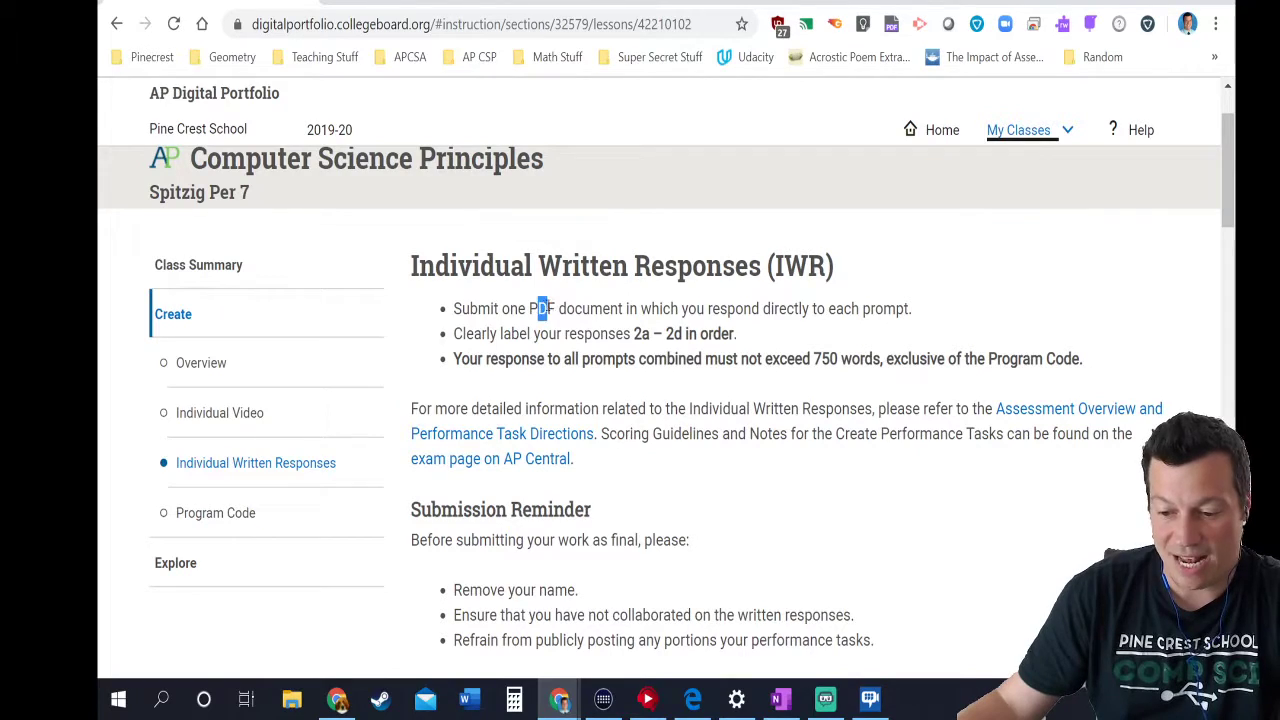
drag(556, 309, 539, 309)
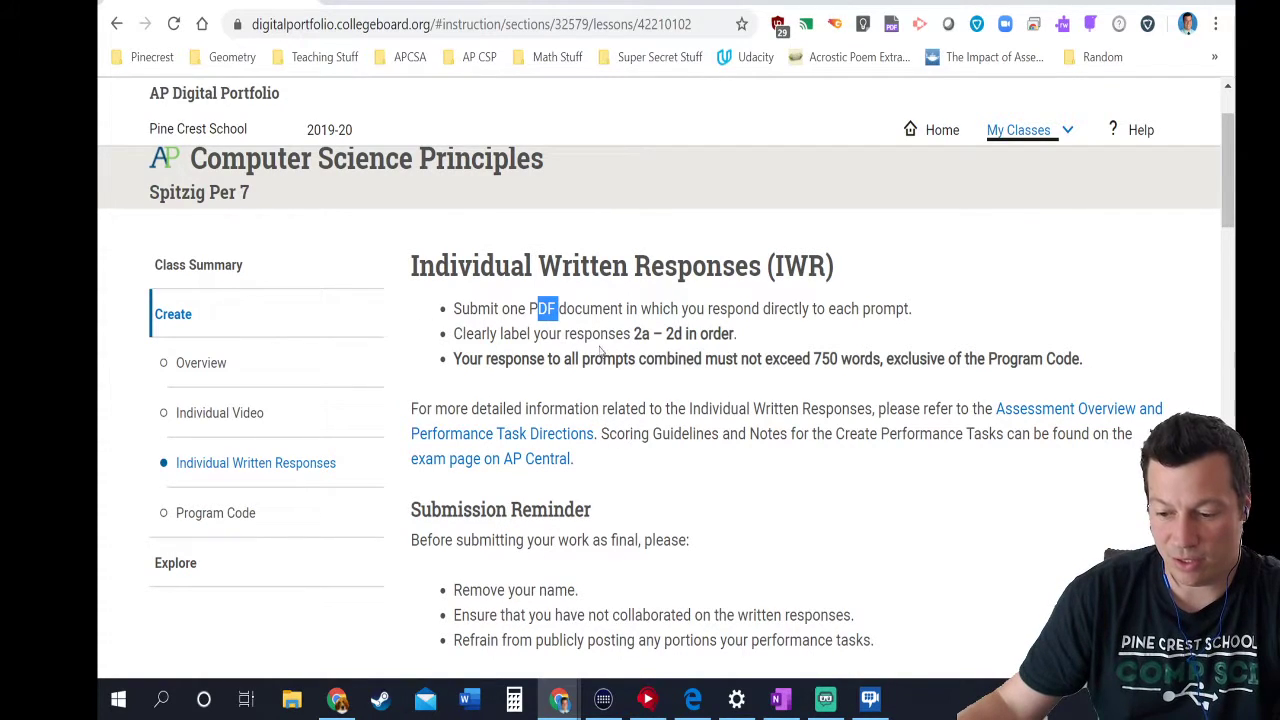
drag(634, 334, 686, 331)
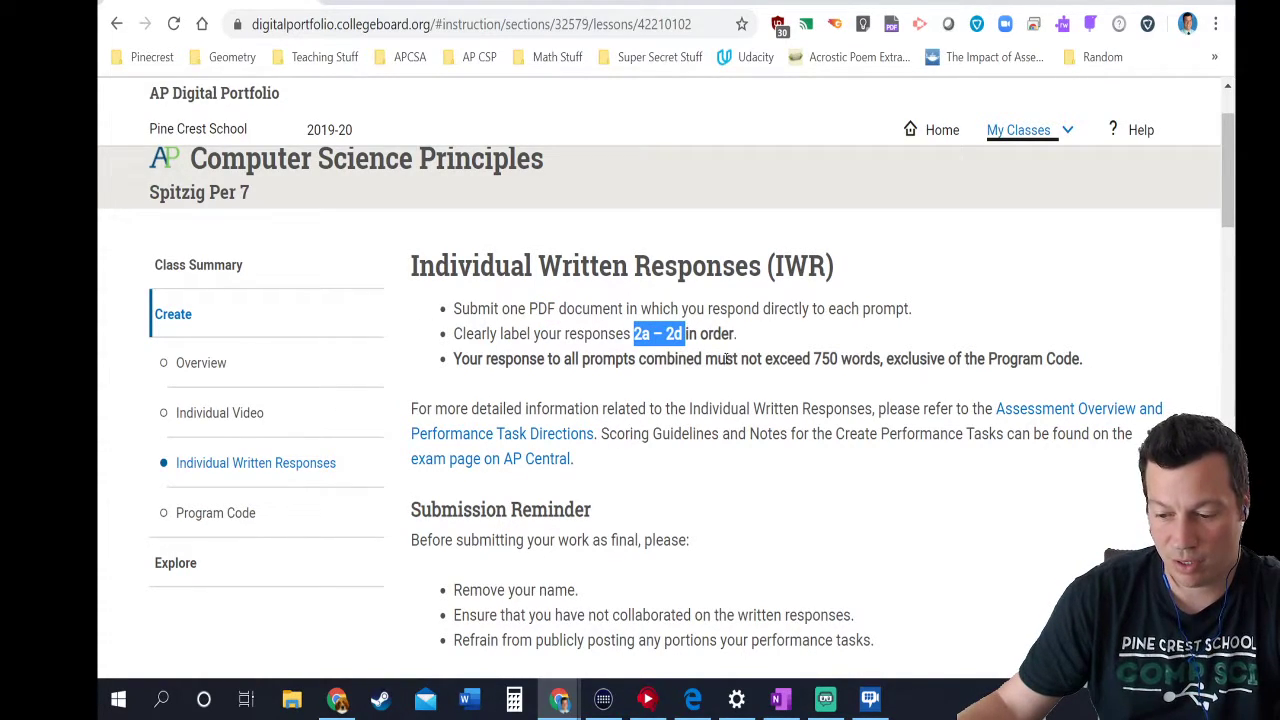
drag(497, 359, 1104, 370)
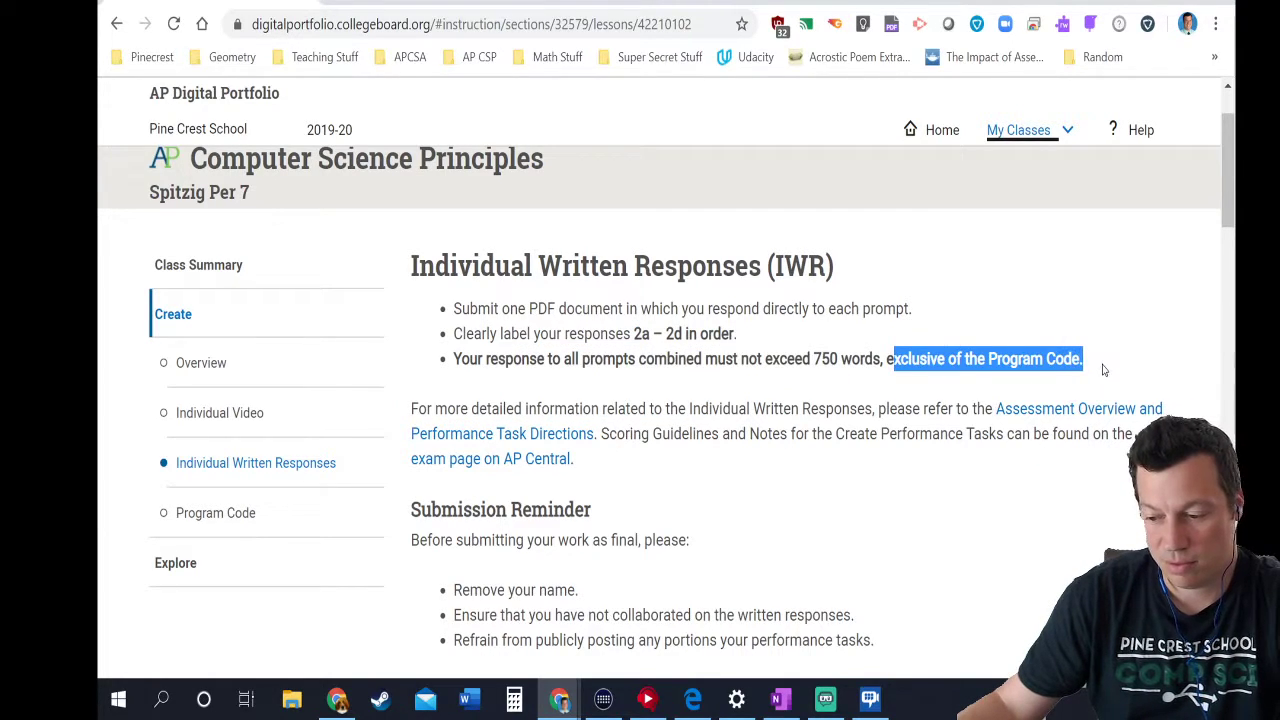
- Examine the submission reminders, template guidance, template download section and IWR heading on the Individual Written Responses page
scroll(1077, 380, down, 8)
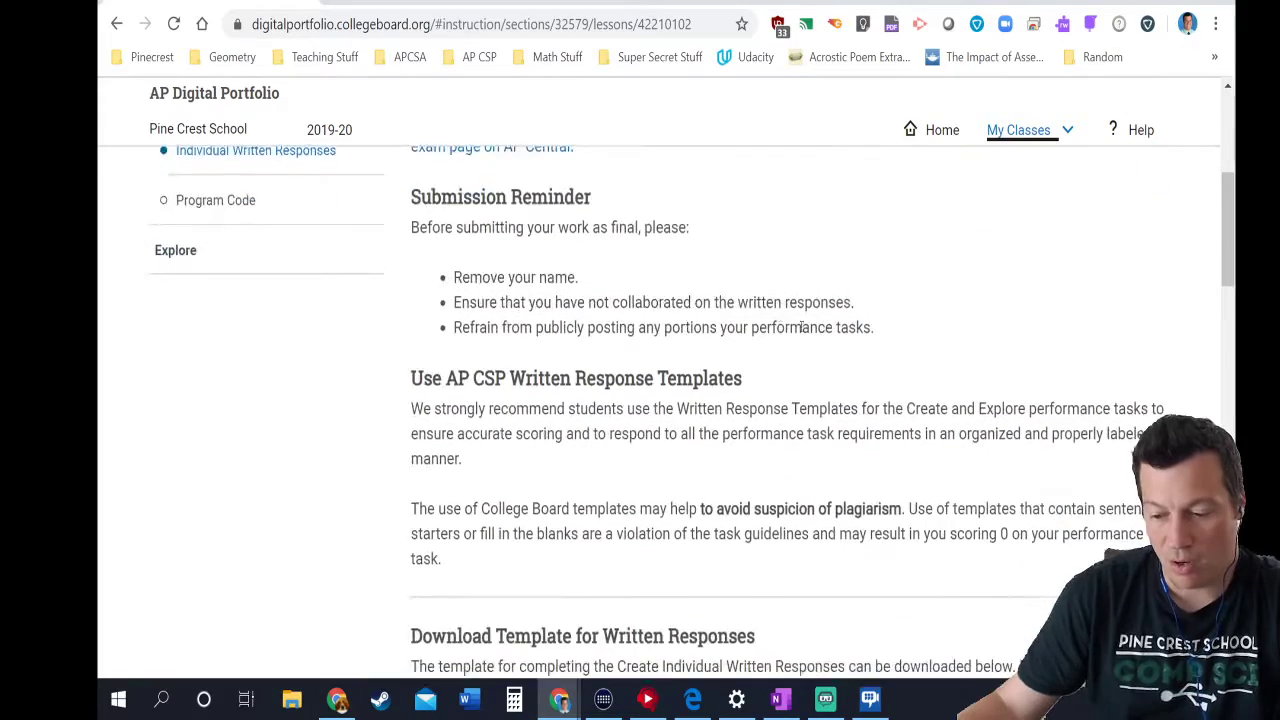
scroll(820, 348, down, 3)
scroll(917, 403, up, 4)
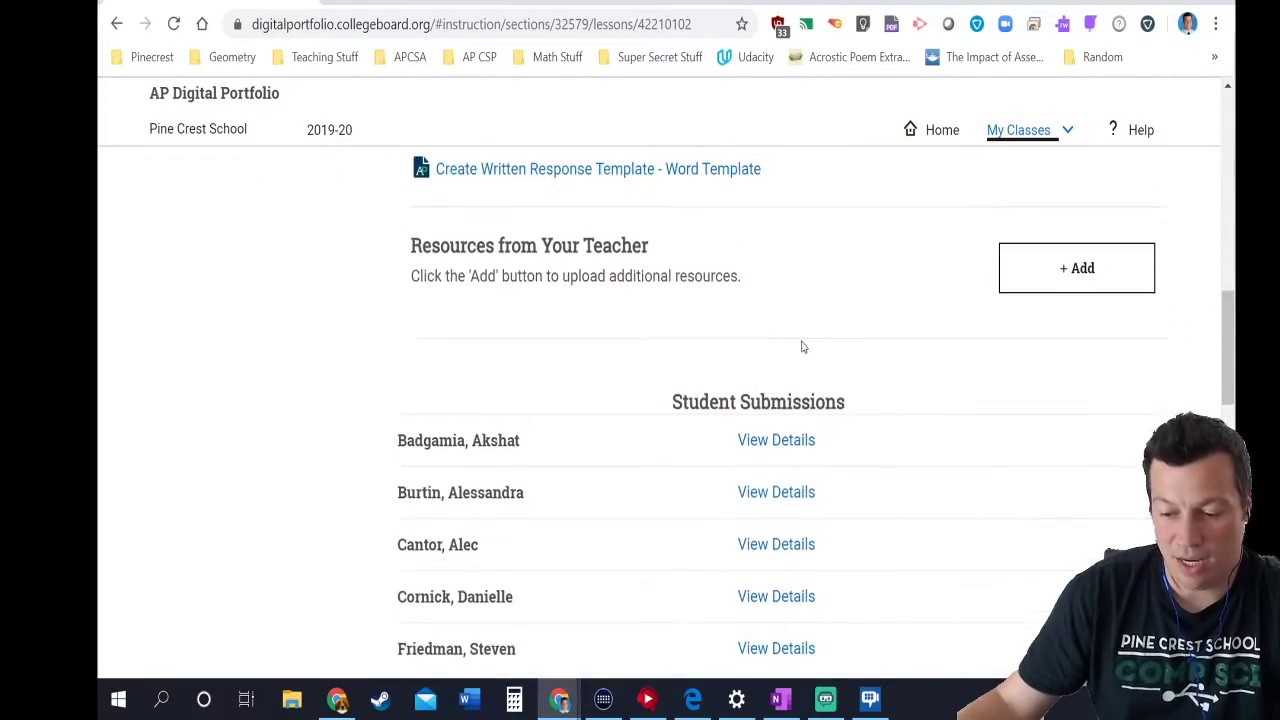
scroll(928, 352, down, 2)
scroll(669, 343, up, 6)
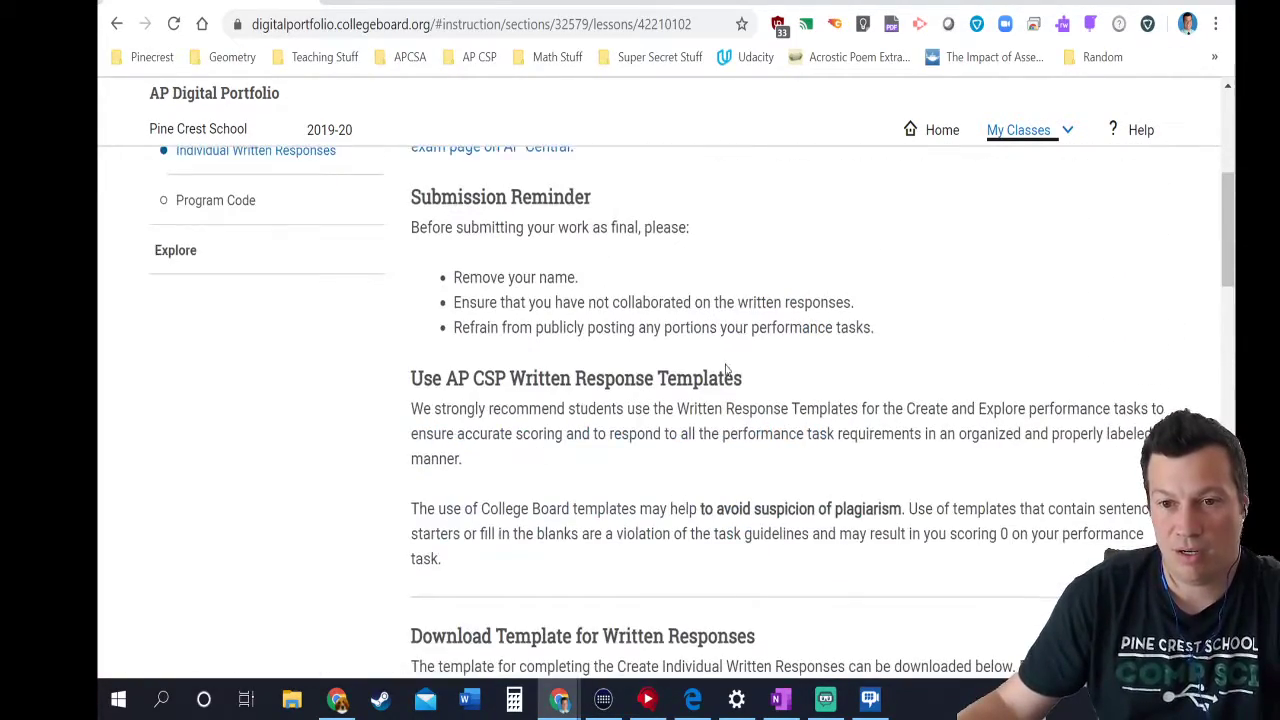
scroll(692, 383, up, 2)
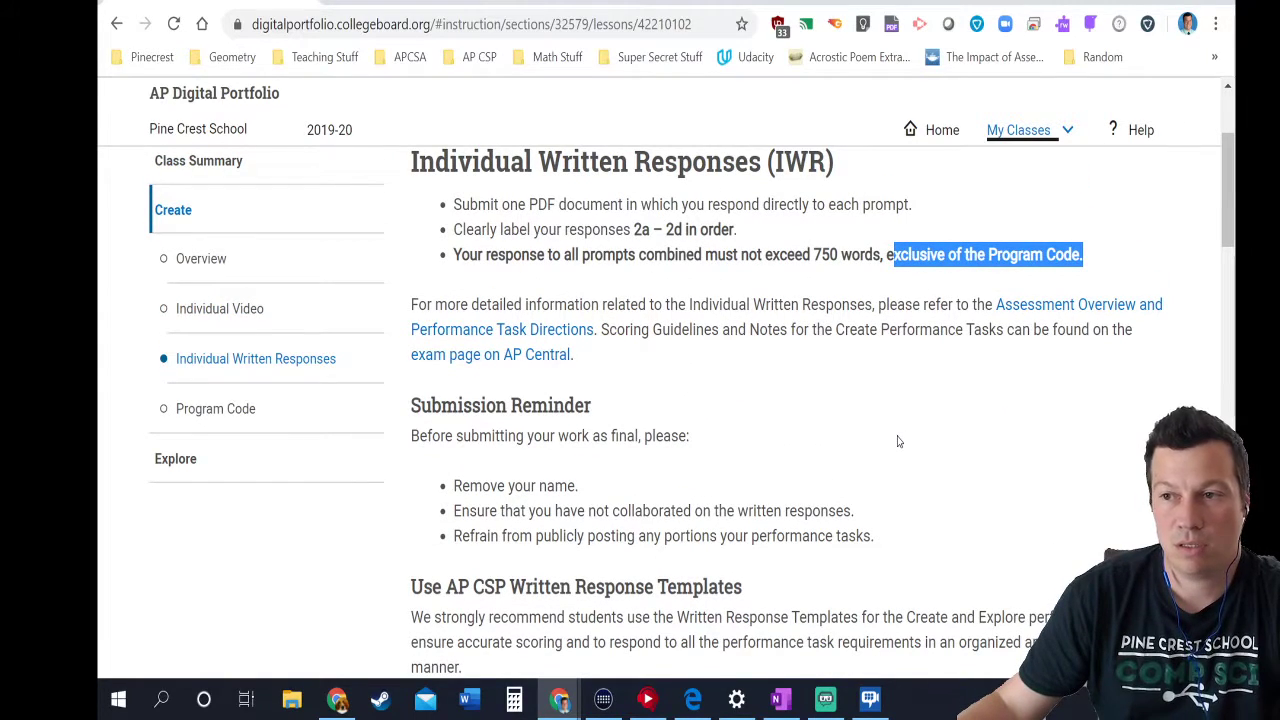
scroll(898, 445, down, 2)
scroll(897, 452, up, 2)
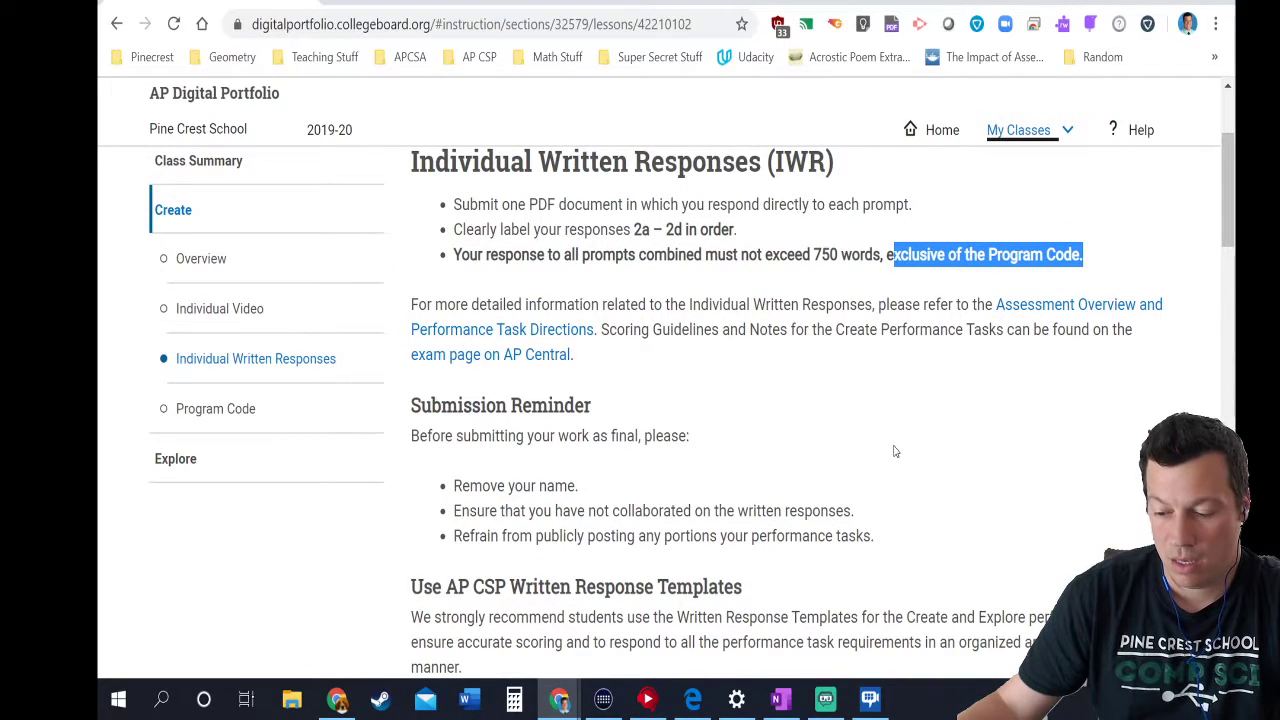
scroll(893, 452, down, 3)
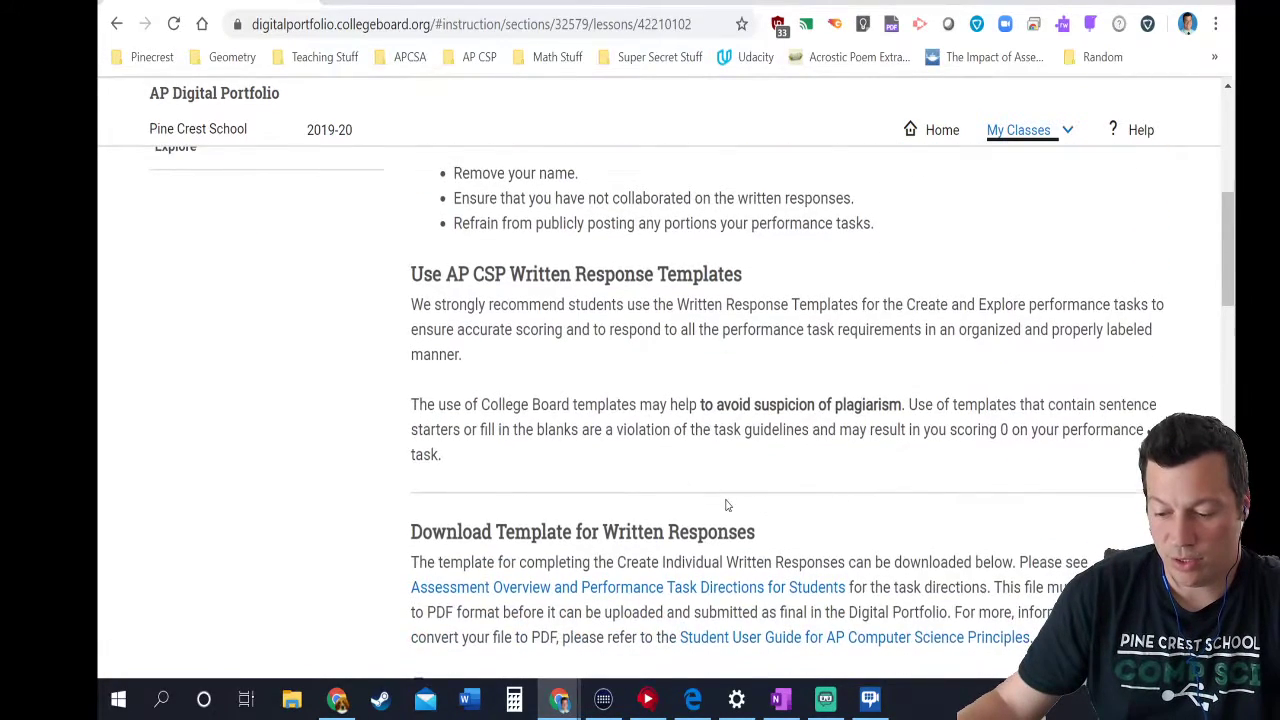
scroll(726, 505, down, 2)
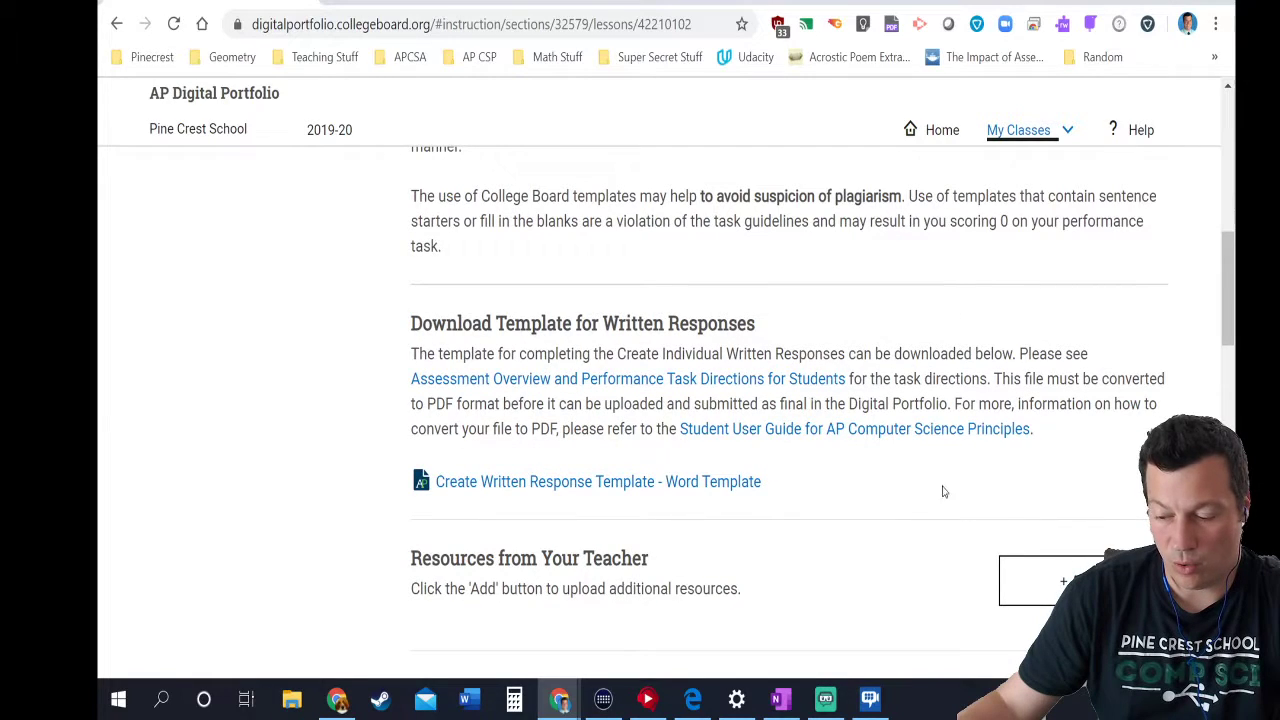
scroll(921, 430, up, 1)
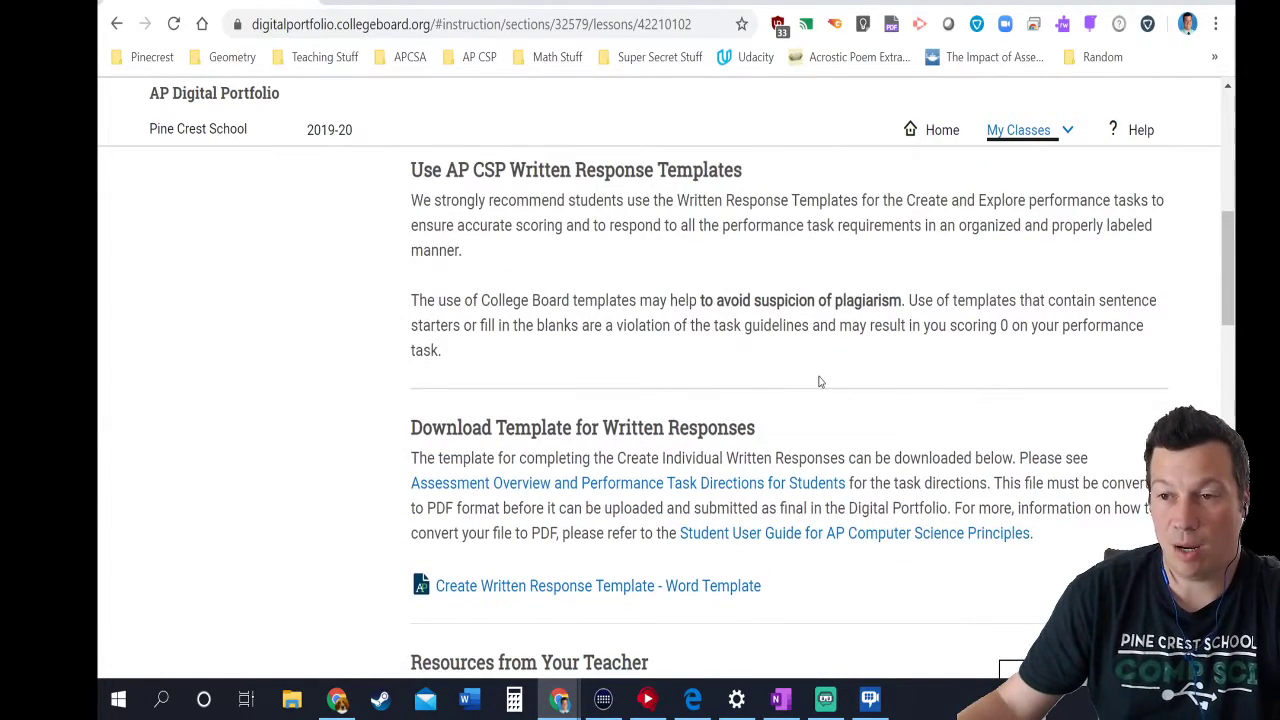
scroll(817, 380, up, 6)
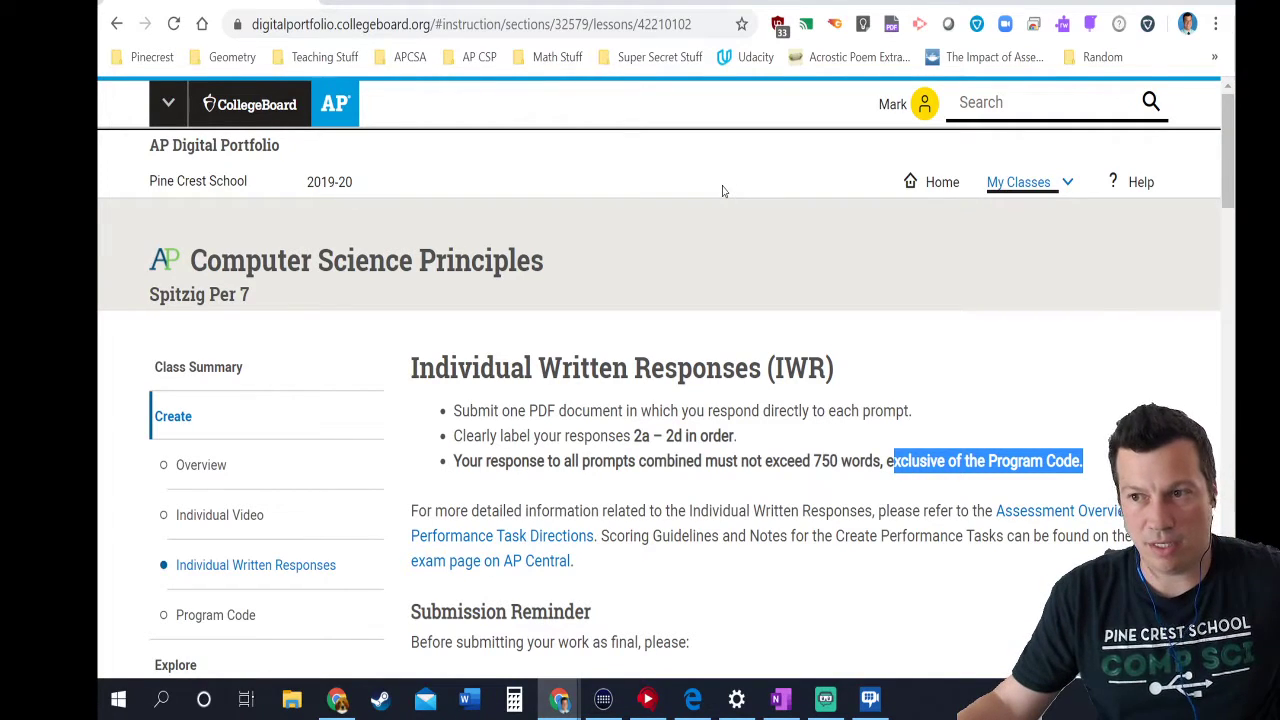
scroll(942, 512, down, 10)
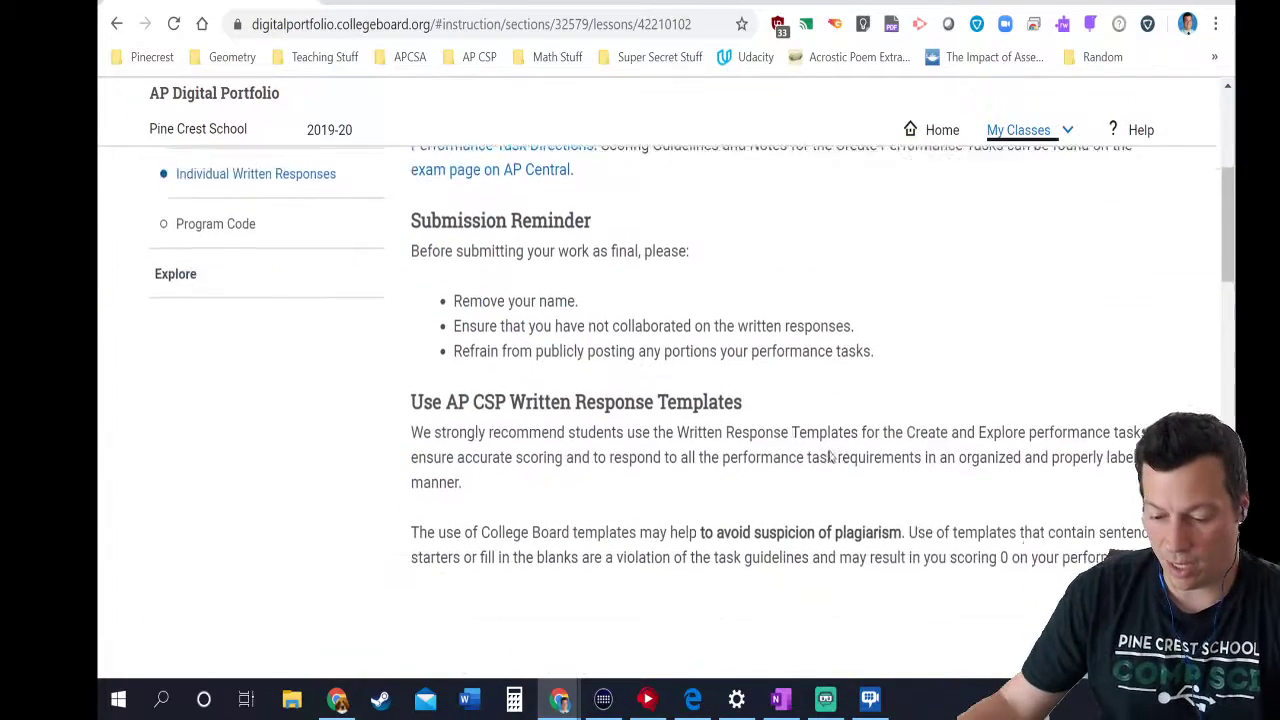
scroll(687, 345, up, 10)
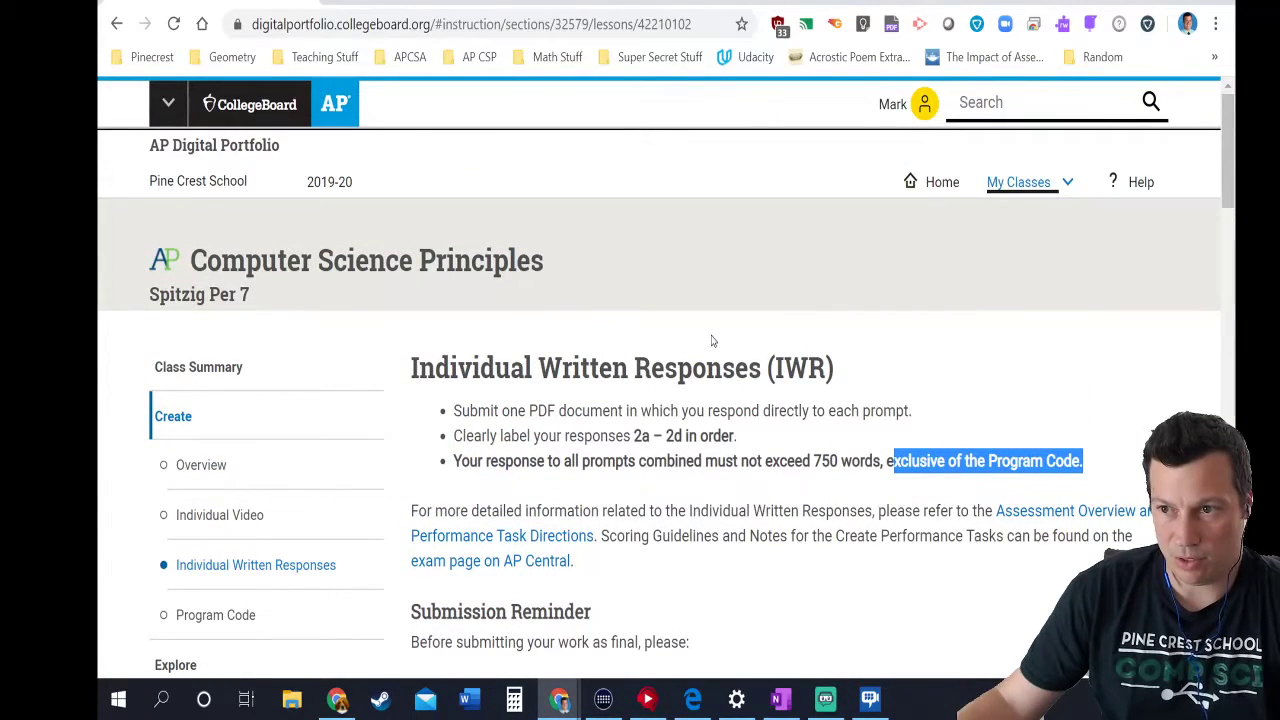
click(1070, 486)
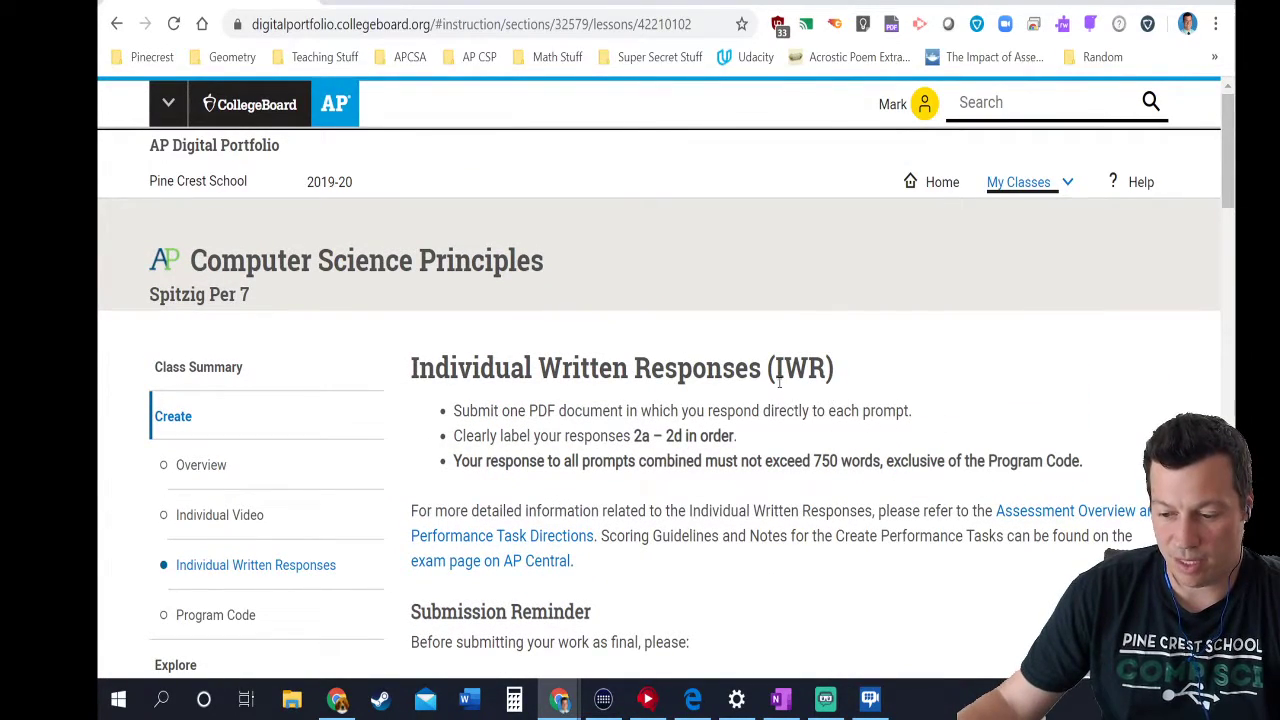
drag(775, 370, 828, 370)
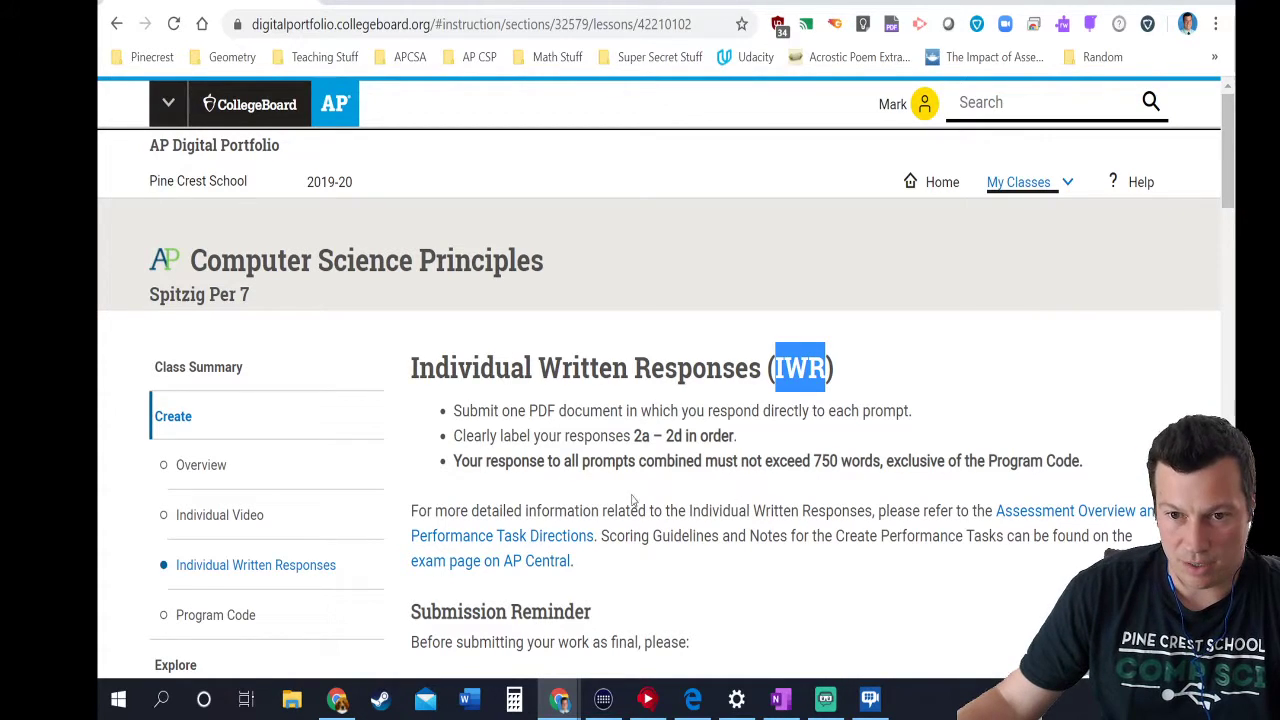
scroll(640, 495, down, 1)
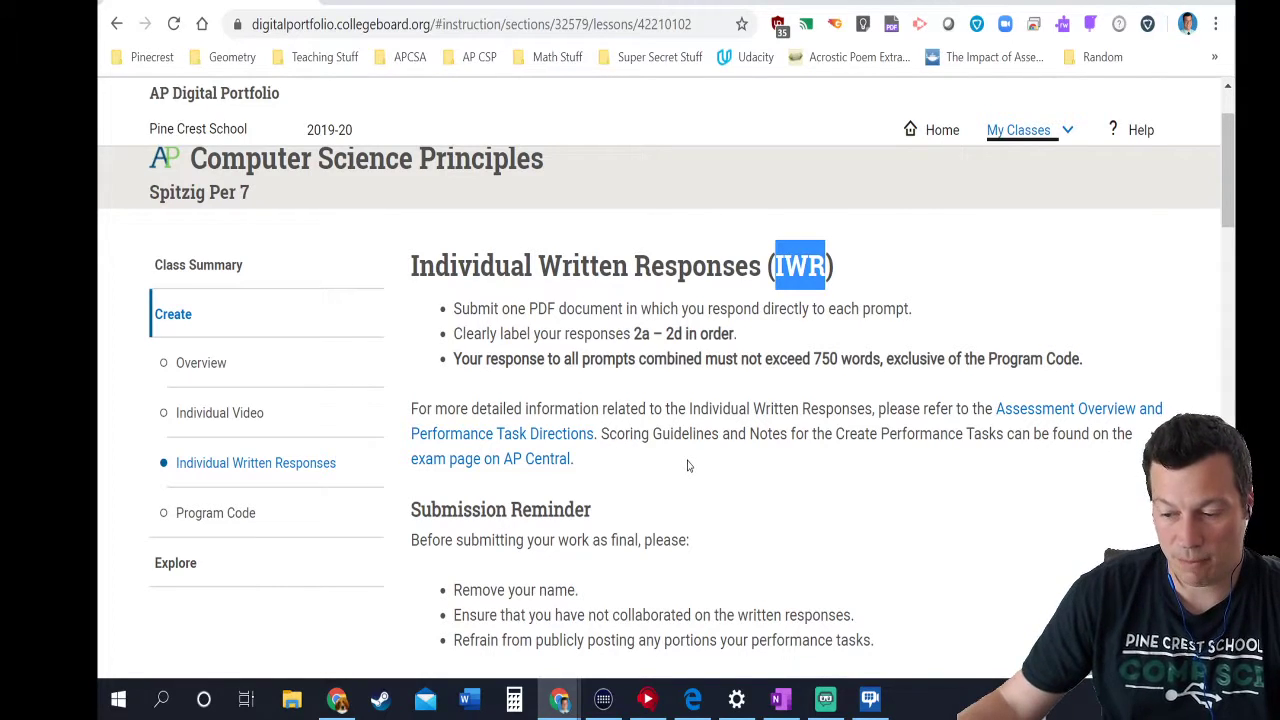
- Open the Program Code section and examine its requirements for the PDF, the oval and rectangle markings, and code acknowledgments
click(215, 512)
scroll(615, 487, down, 1)
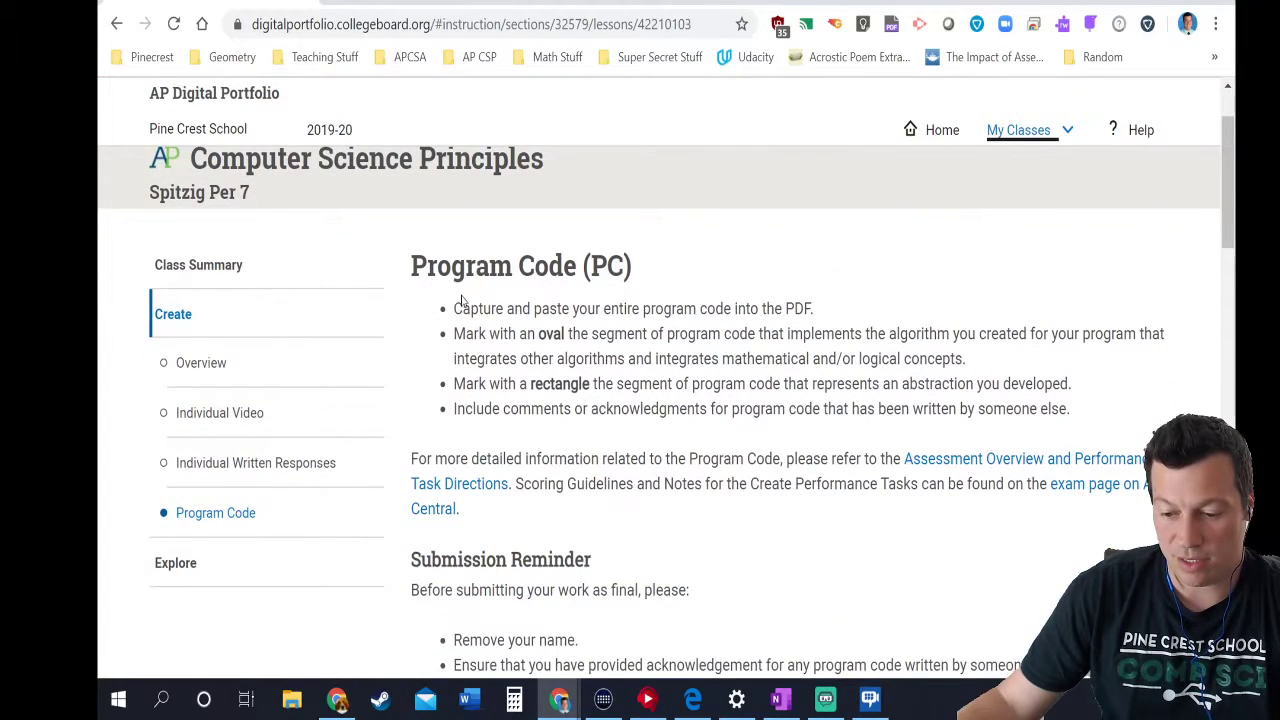
drag(814, 310, 788, 308)
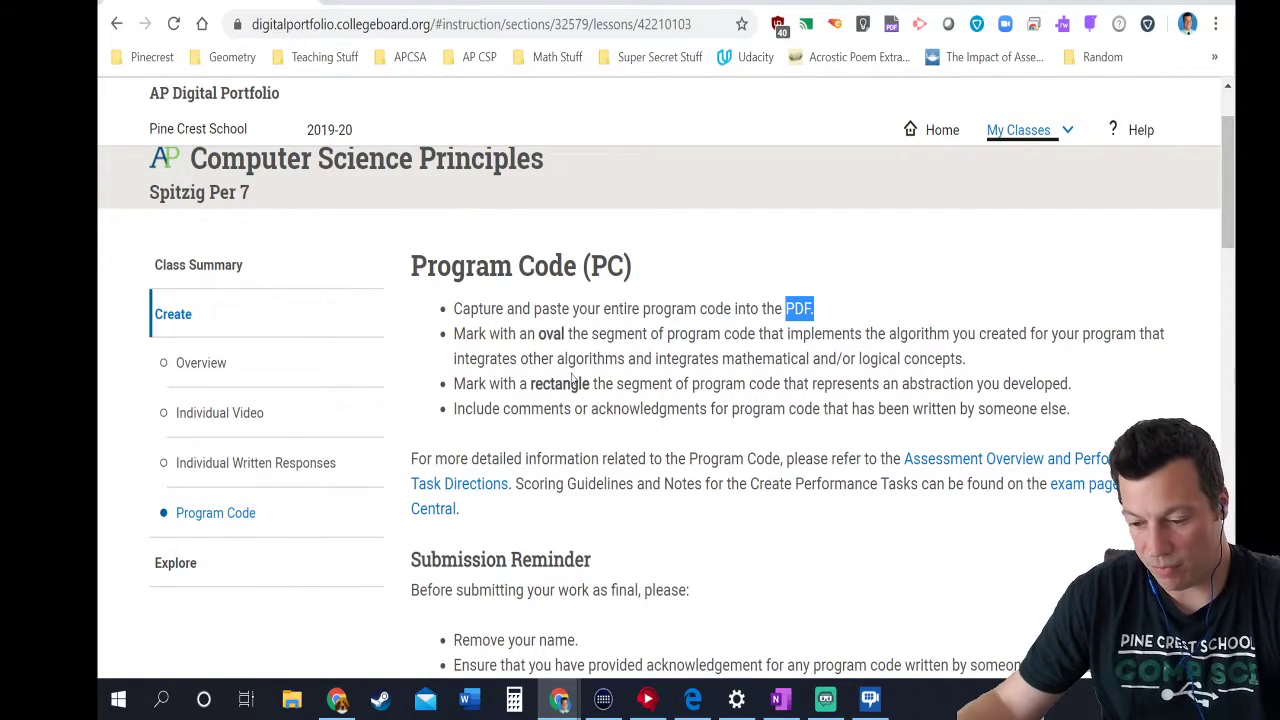
double_click(545, 336)
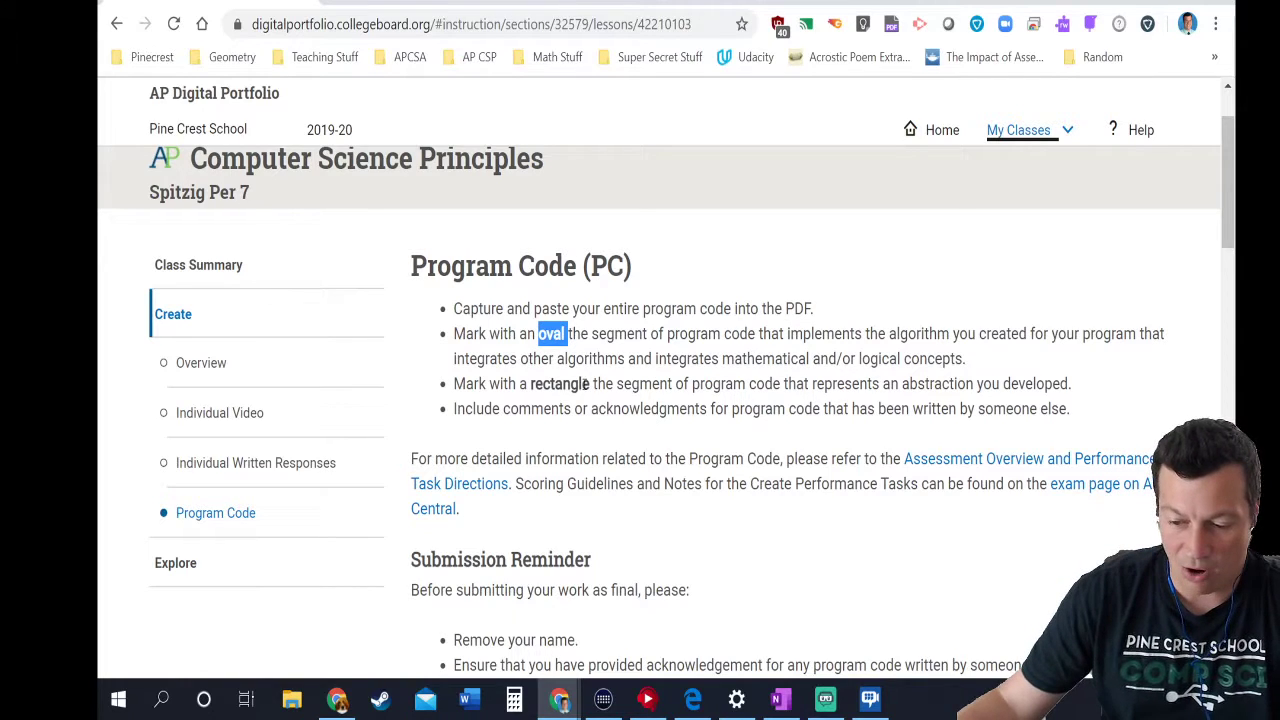
double_click(566, 382)
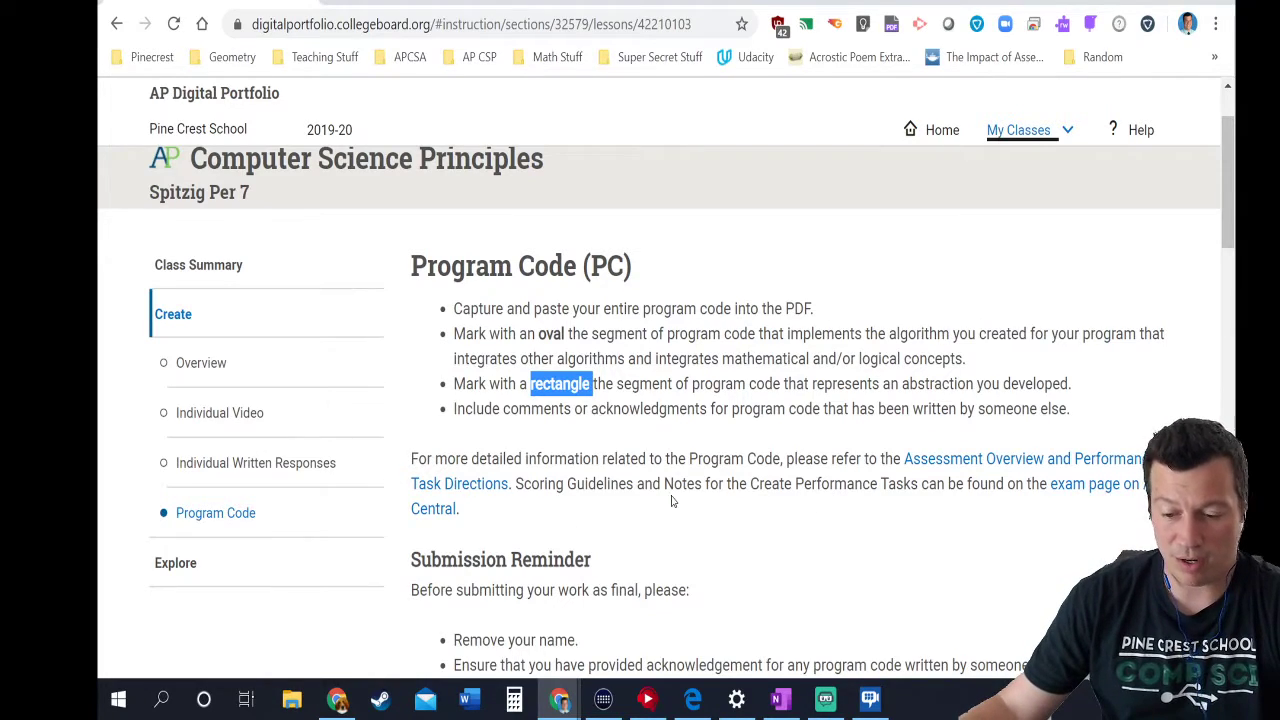
scroll(680, 486, down, 5)
scroll(660, 500, up, 5)
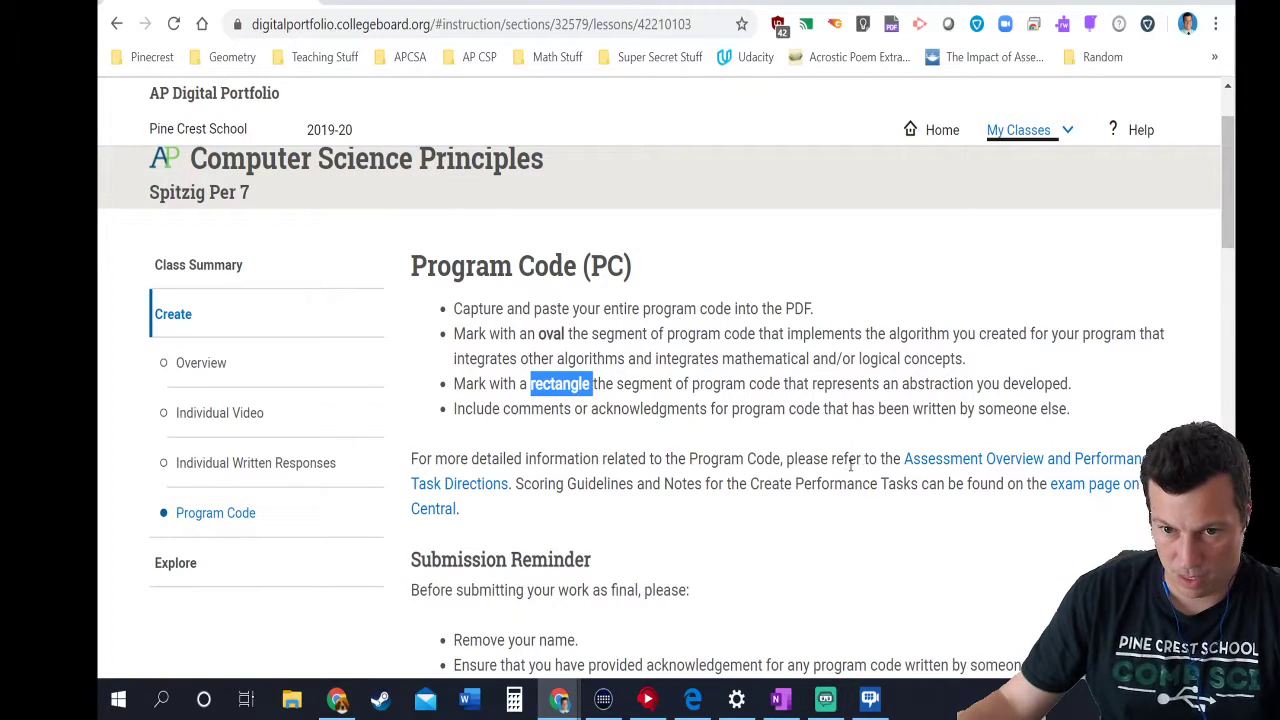
click(758, 388)
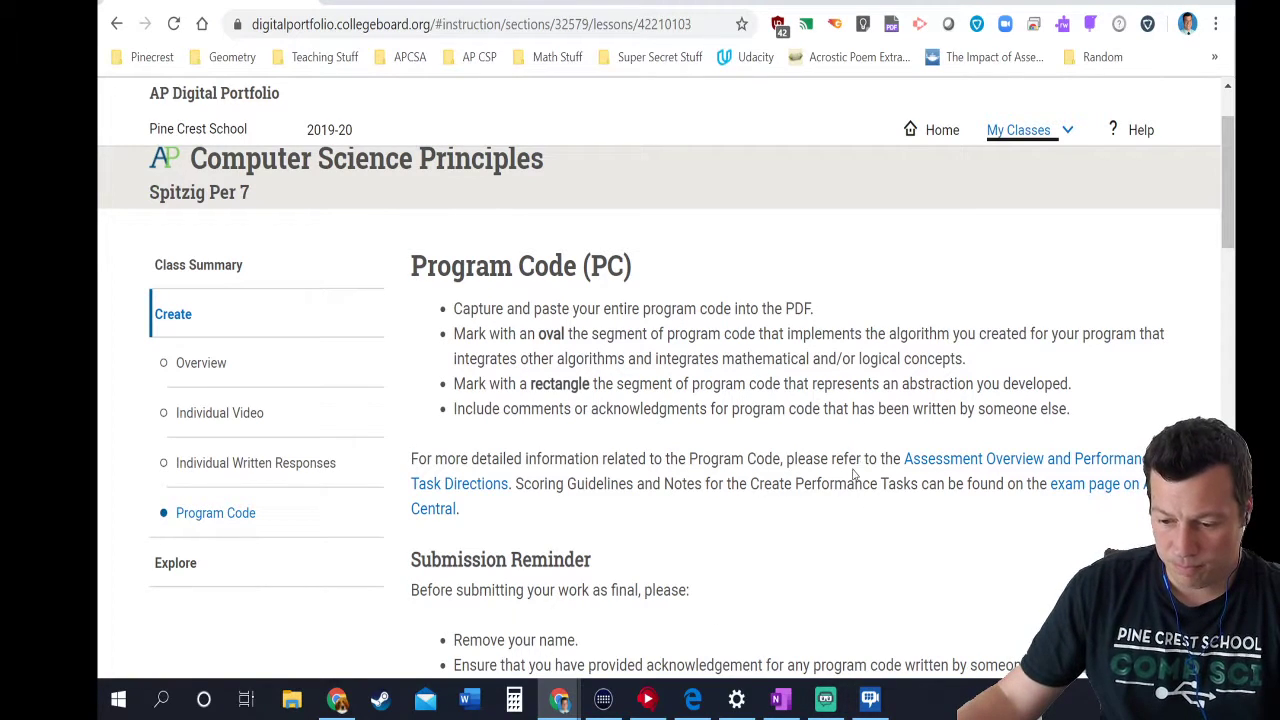
scroll(888, 453, down, 3)
scroll(888, 453, up, 4)
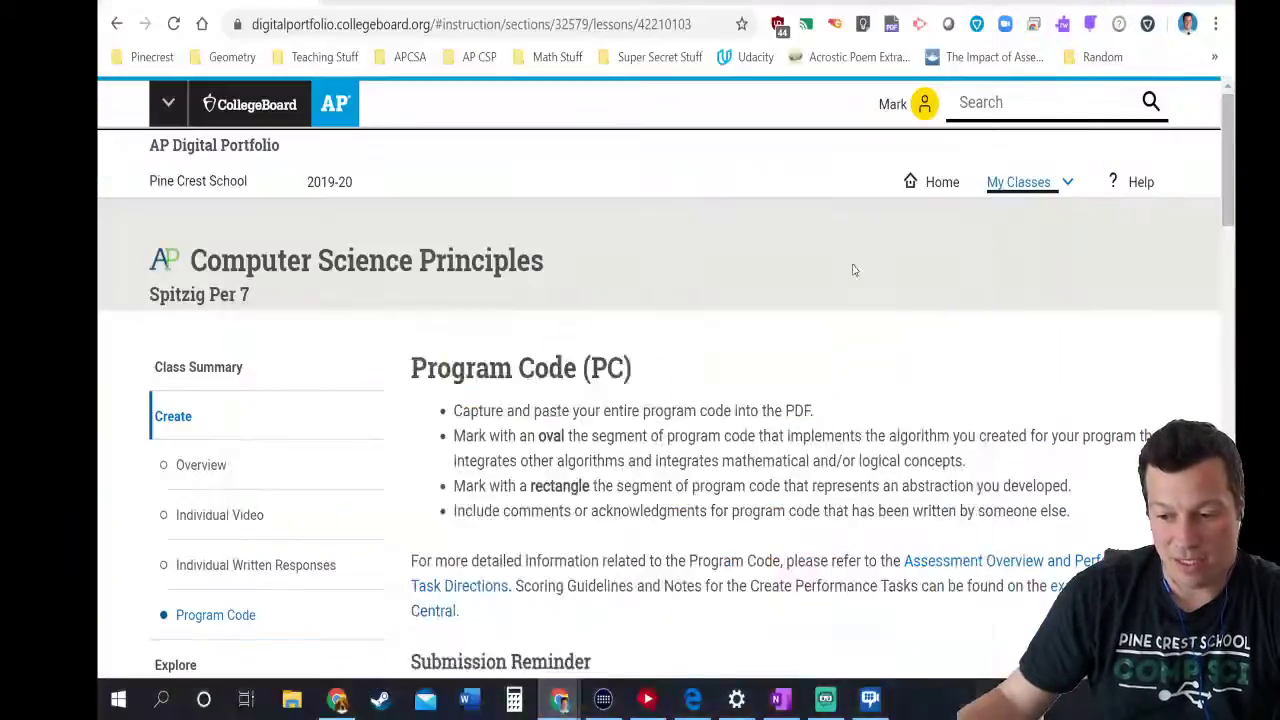
- Switch to the QuizAppMC_P9 project in MIT App Inventor and fit more of its code blocks into view at a smaller page zoom
drag(853, 266, 920, 341)
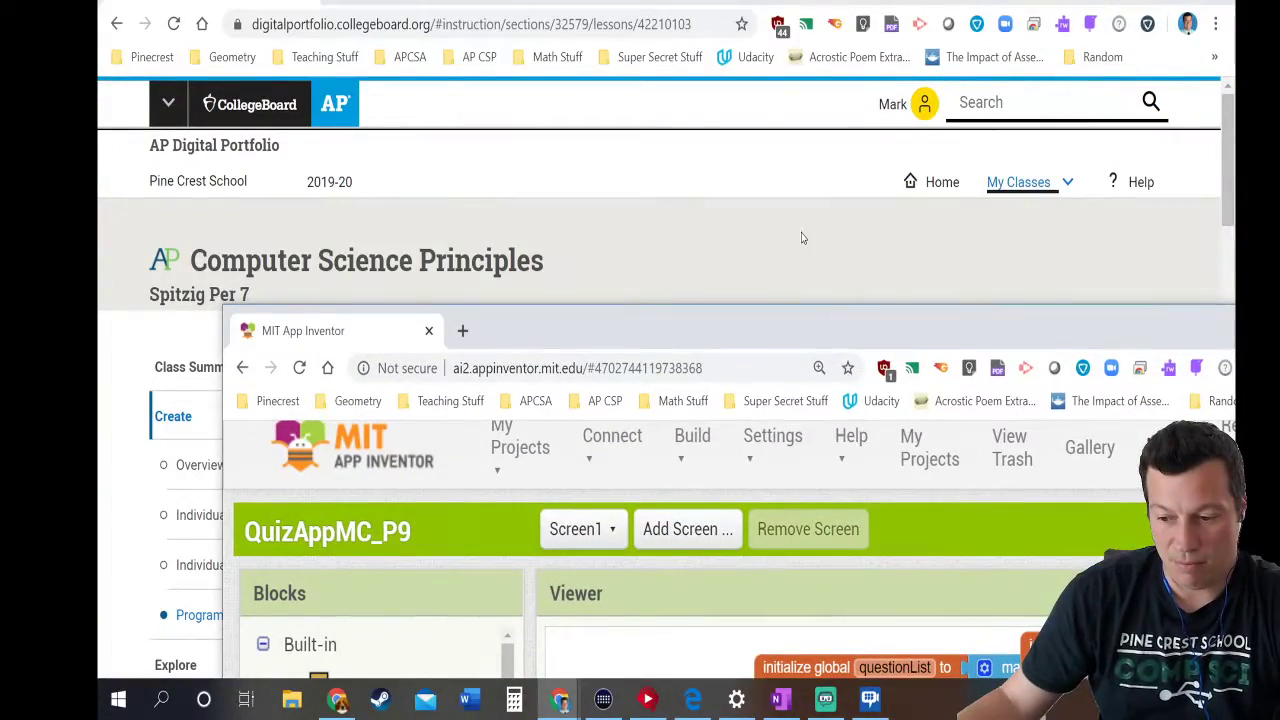
drag(758, 318, 569, 0)
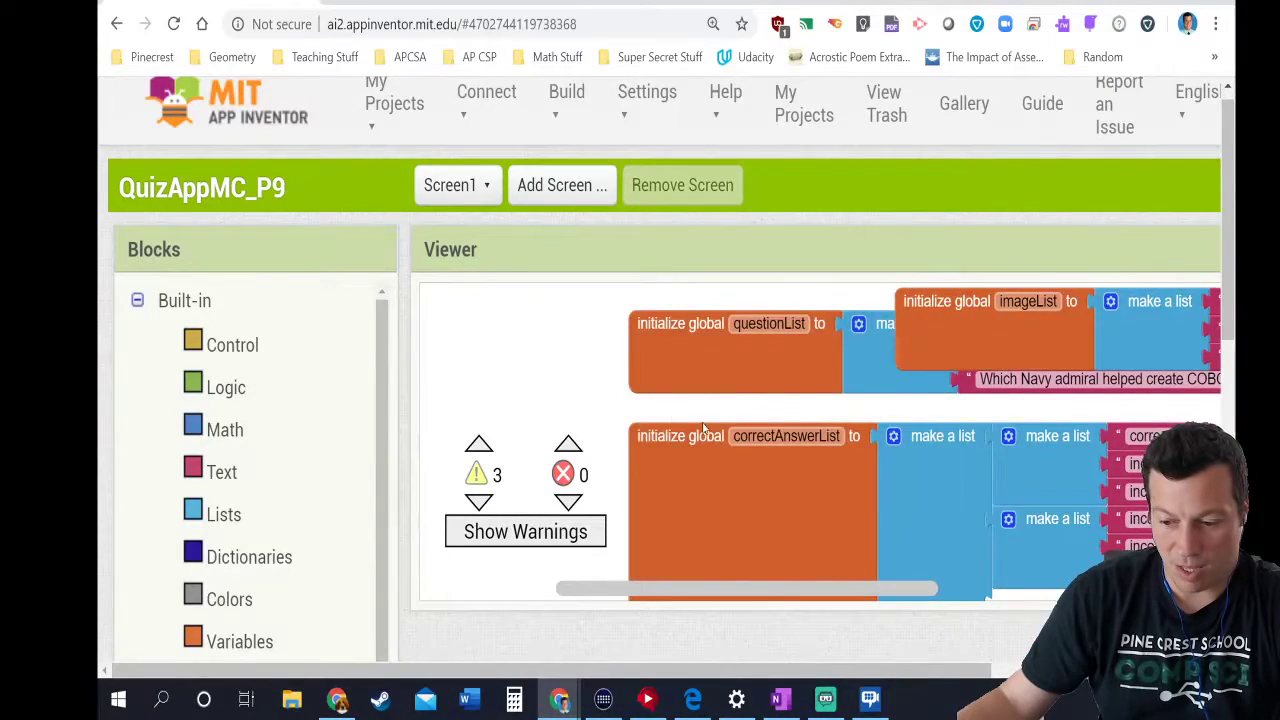
scroll(704, 422, up, 2)
scroll(714, 290, down, 1)
scroll(714, 290, down, 2)
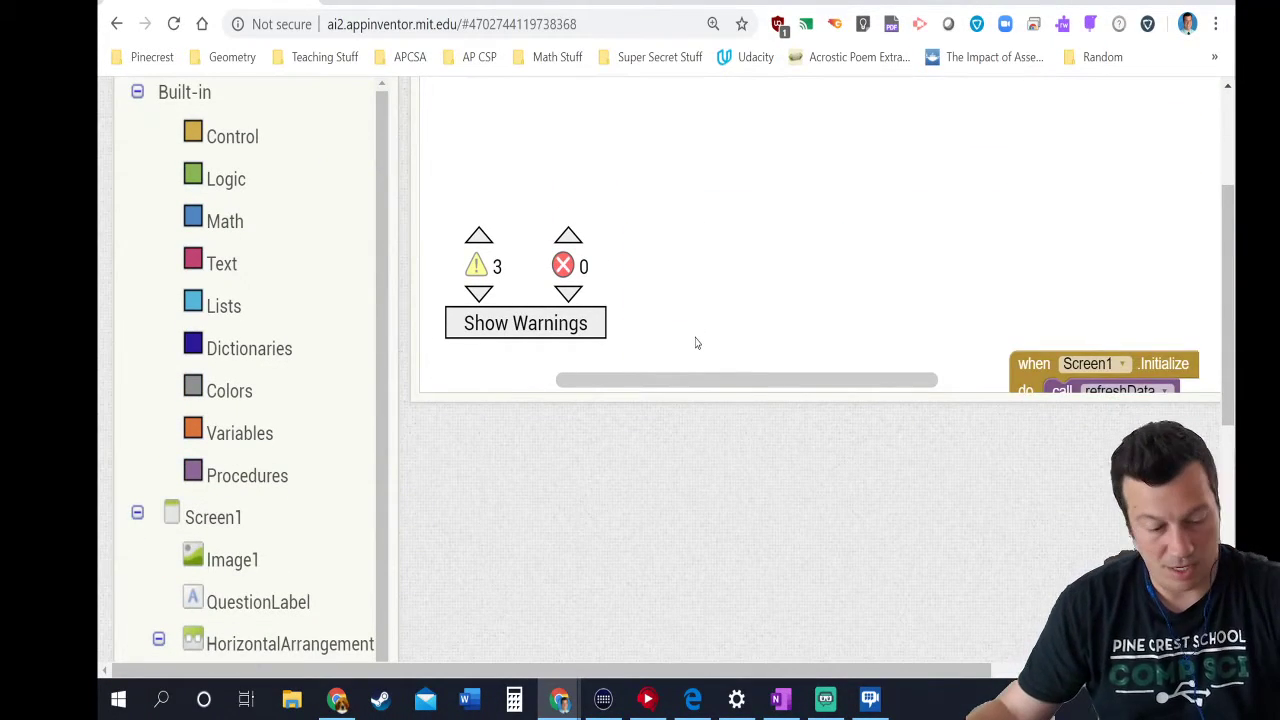
key(ctrl+minus)
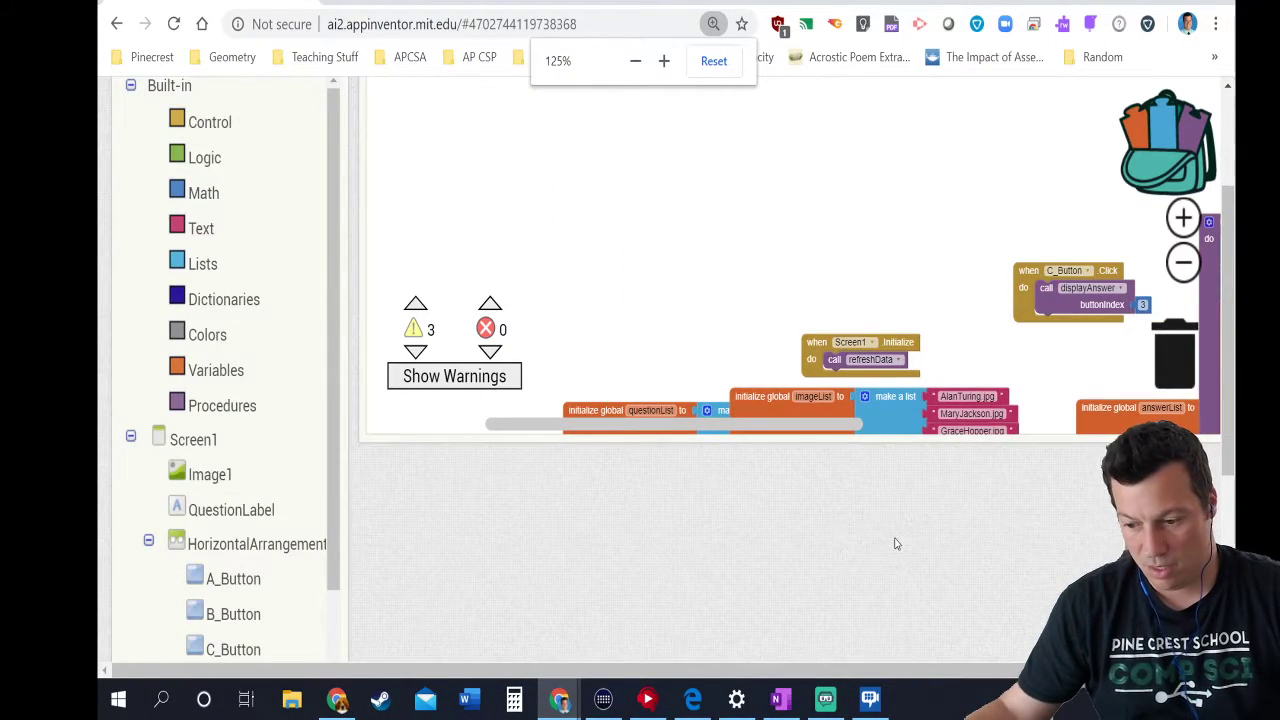
key(ctrl+minus)
scroll(894, 540, up, 3)
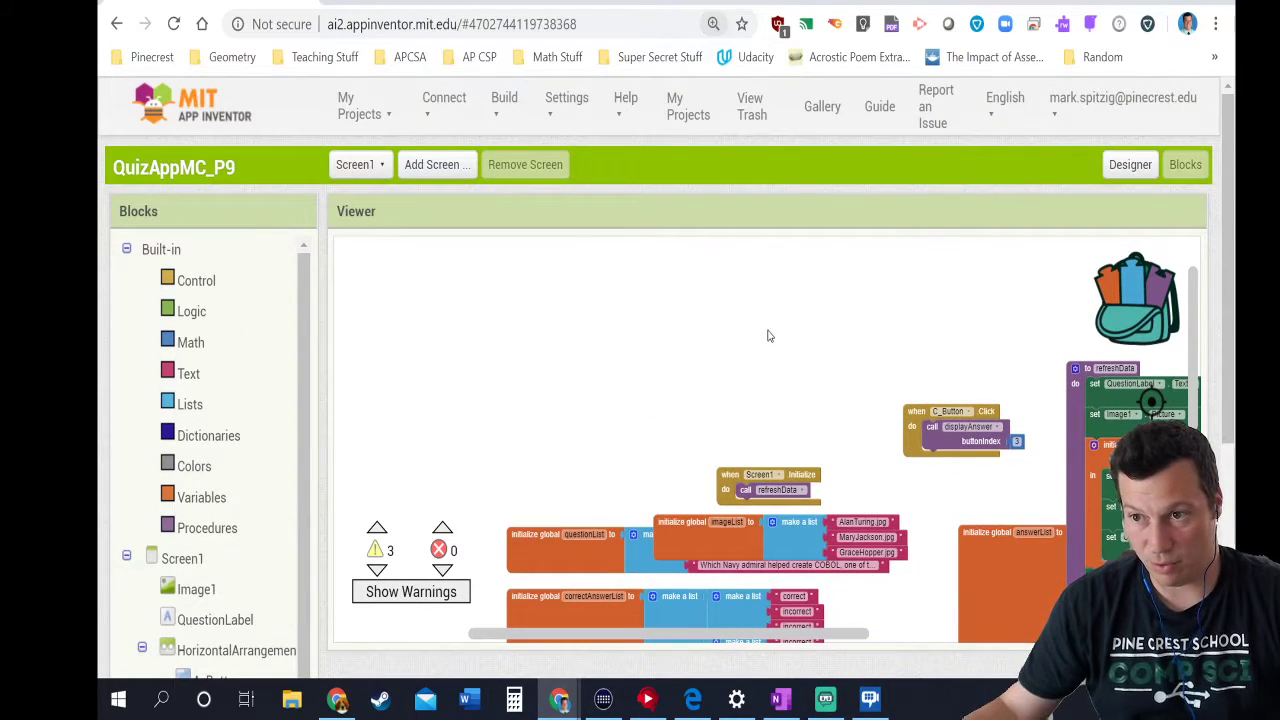
drag(761, 392, 527, 310)
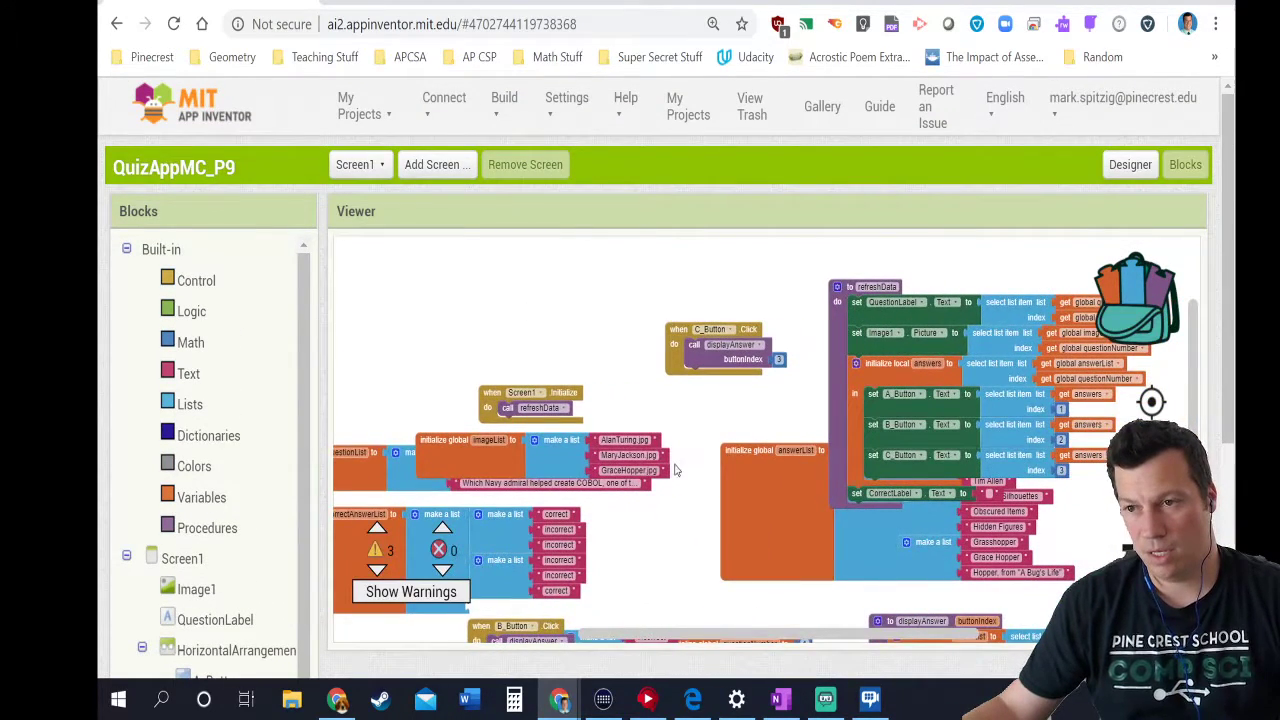
- Download the workspace blocks as an image and arrange all blocks vertically
right_click(580, 284)
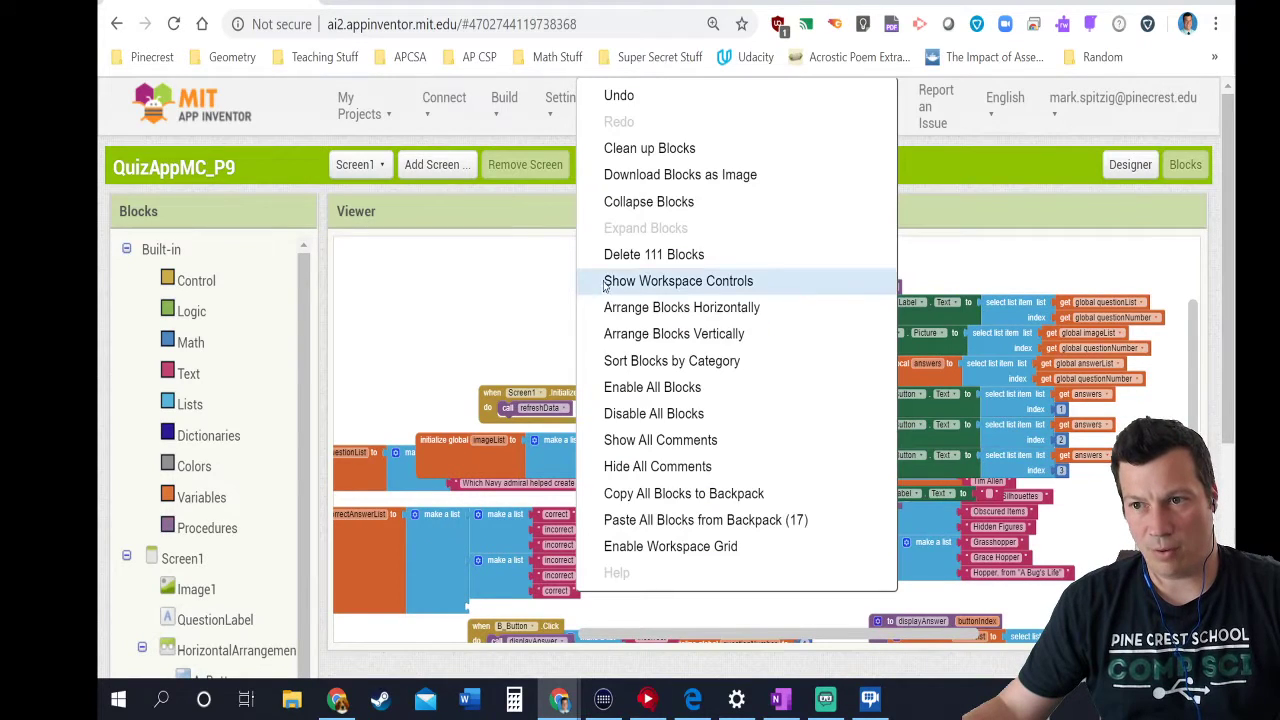
click(668, 178)
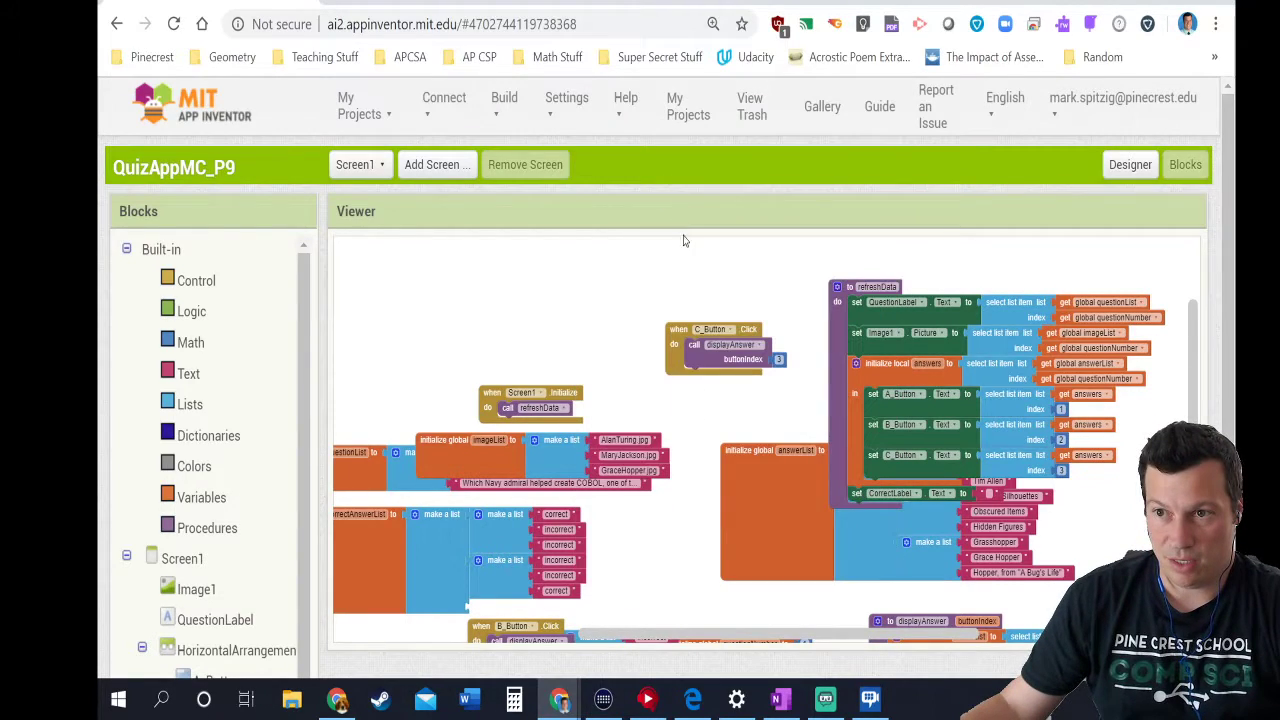
click(250, 670)
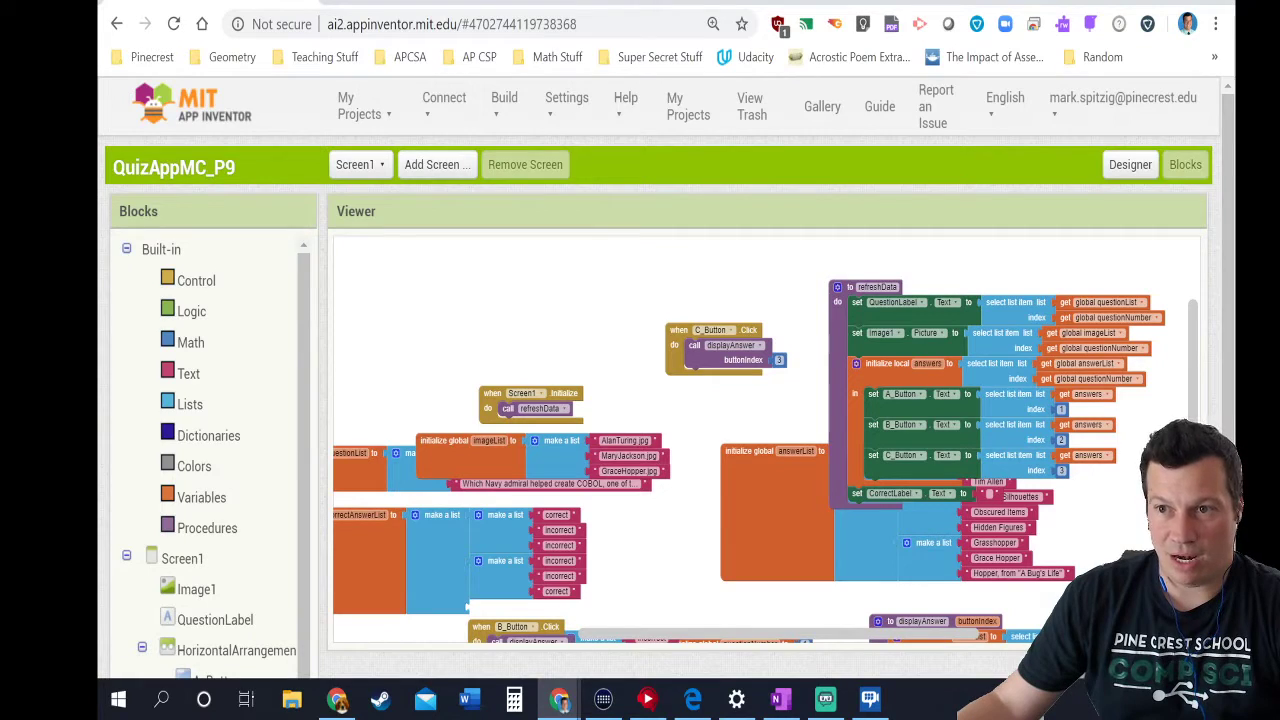
right_click(528, 318)
click(529, 322)
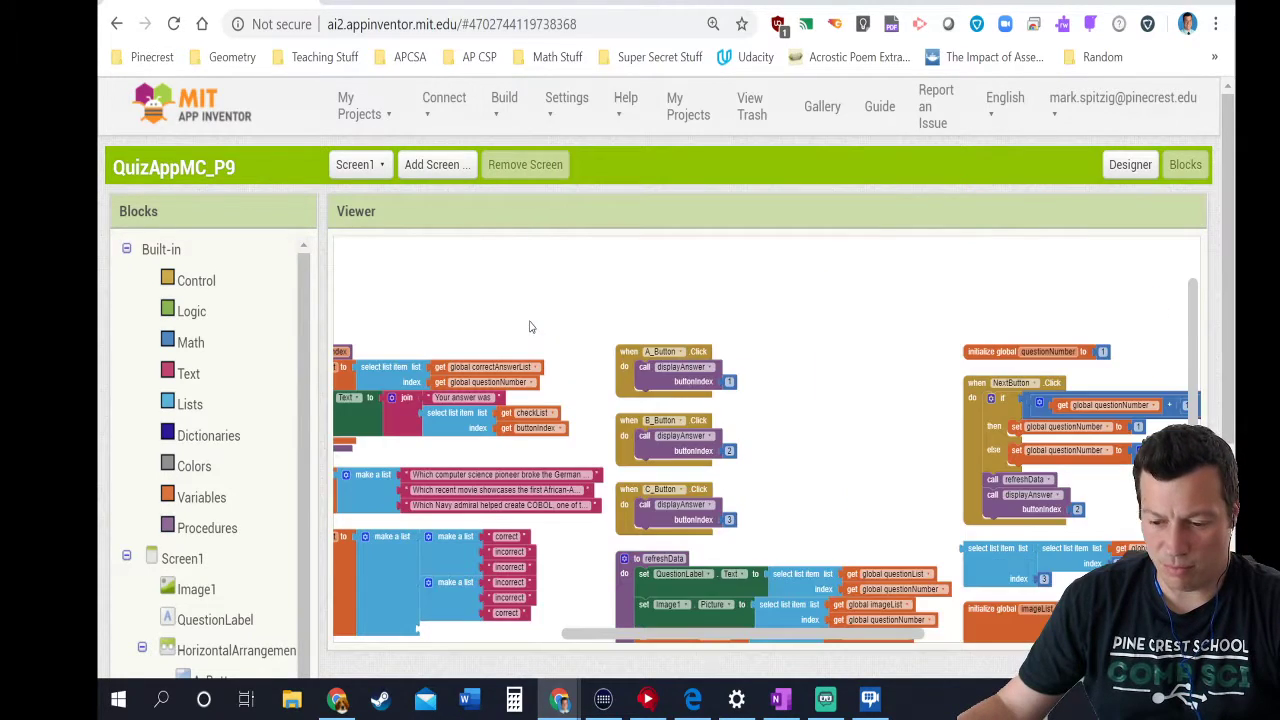
- Arrange all of the workspace blocks horizontally
right_click(529, 310)
click(529, 310)
right_click(594, 312)
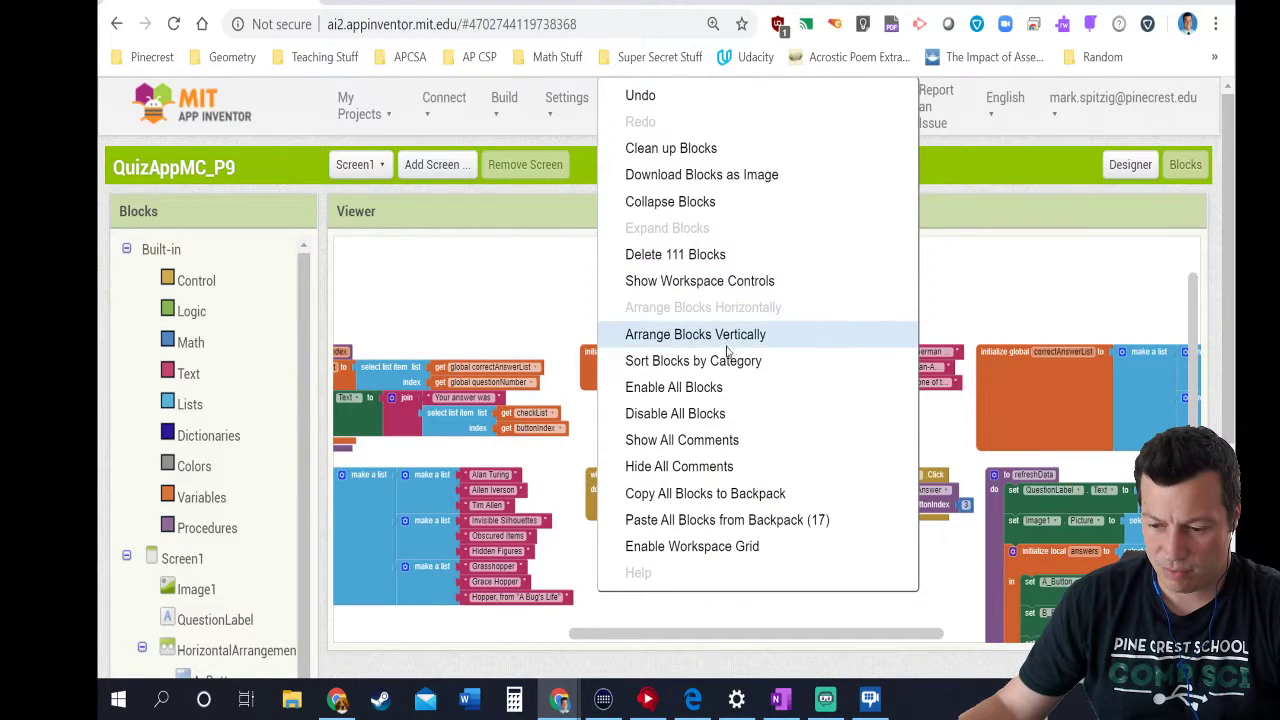
click(573, 288)
- Check the block layout, download the horizontally arranged blocks as an image, and open the downloaded blocks (2).png file
scroll(576, 290, down, 3)
scroll(823, 374, up, 2)
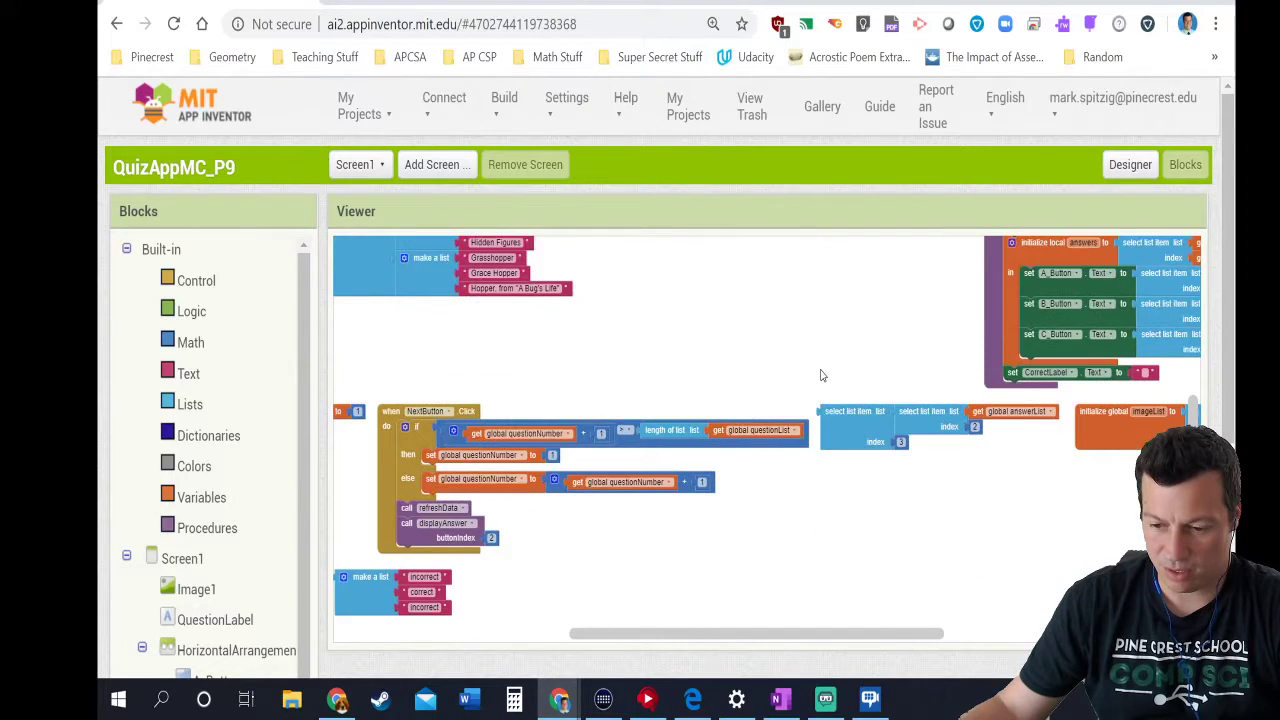
scroll(823, 374, up, 2)
scroll(354, 566, down, 5)
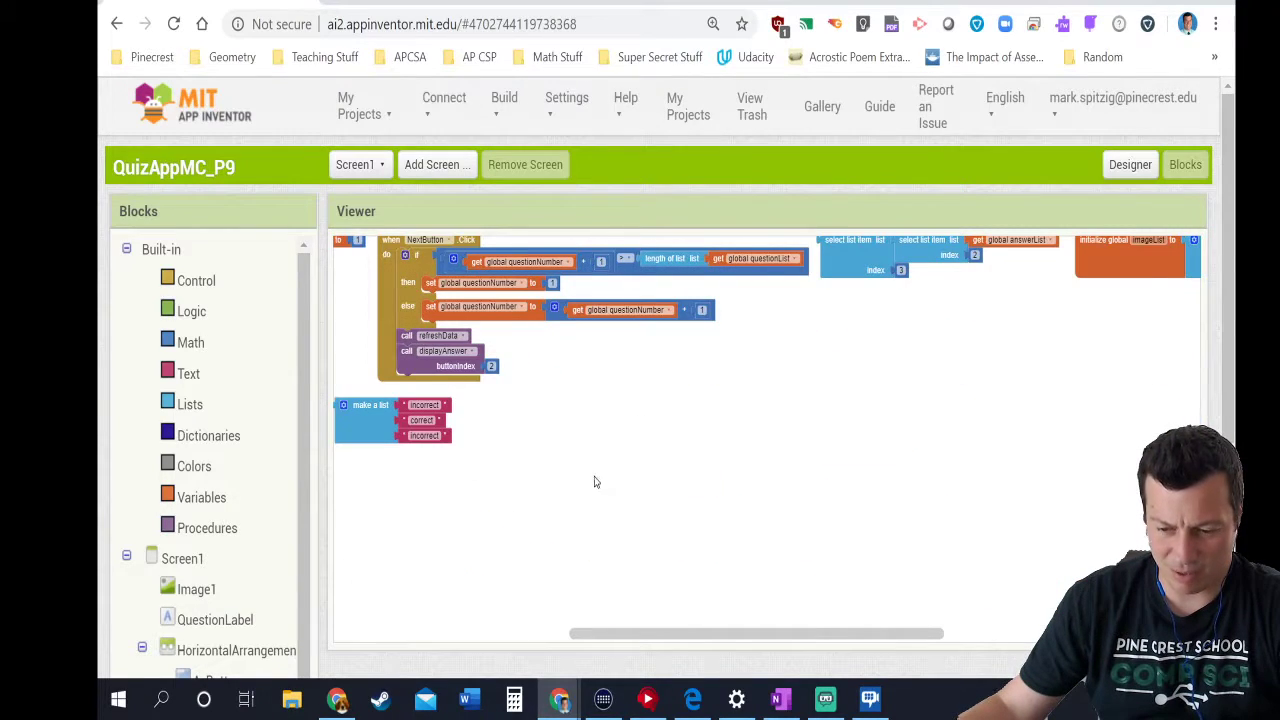
scroll(680, 452, up, 2)
scroll(795, 475, up, 2)
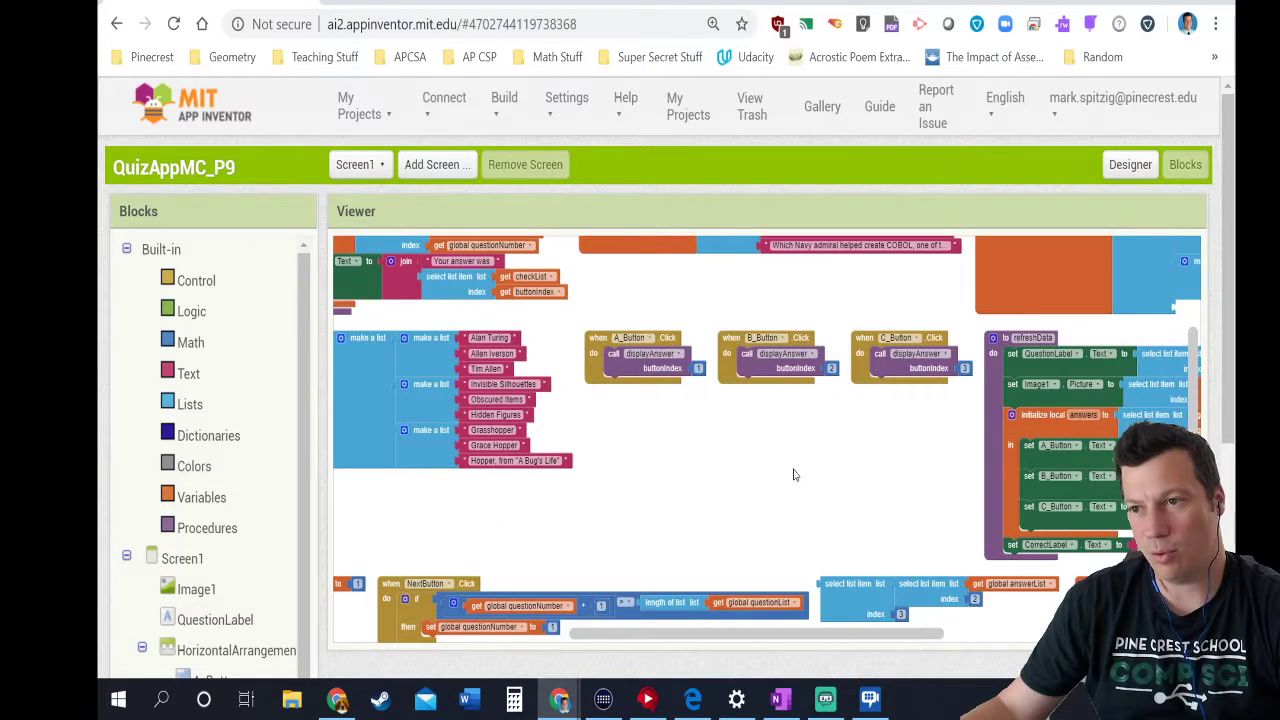
scroll(690, 412, up, 3)
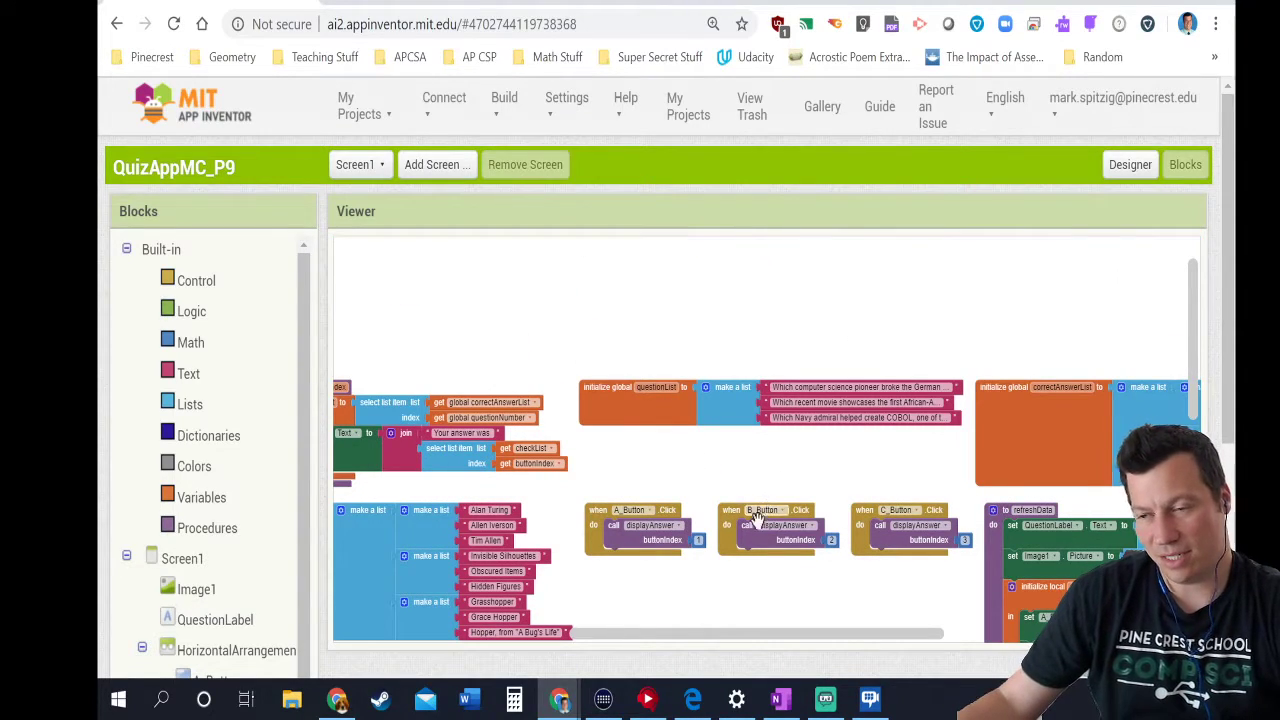
right_click(720, 344)
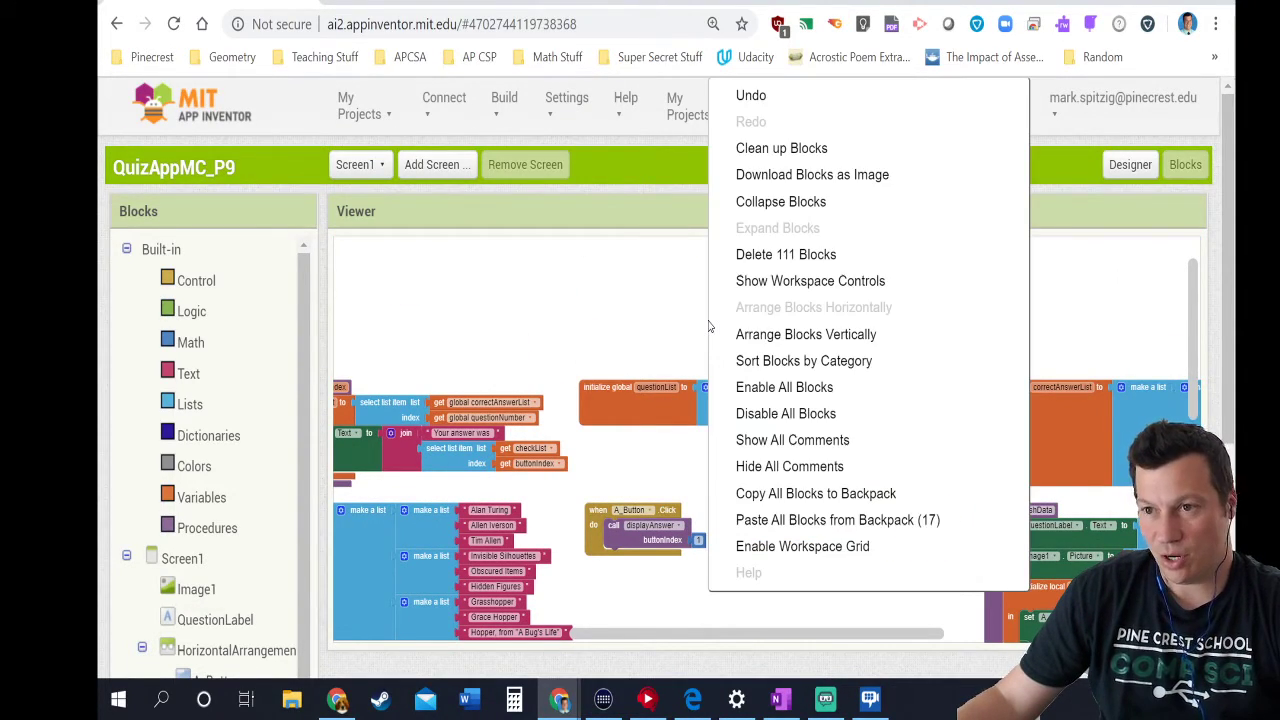
click(843, 176)
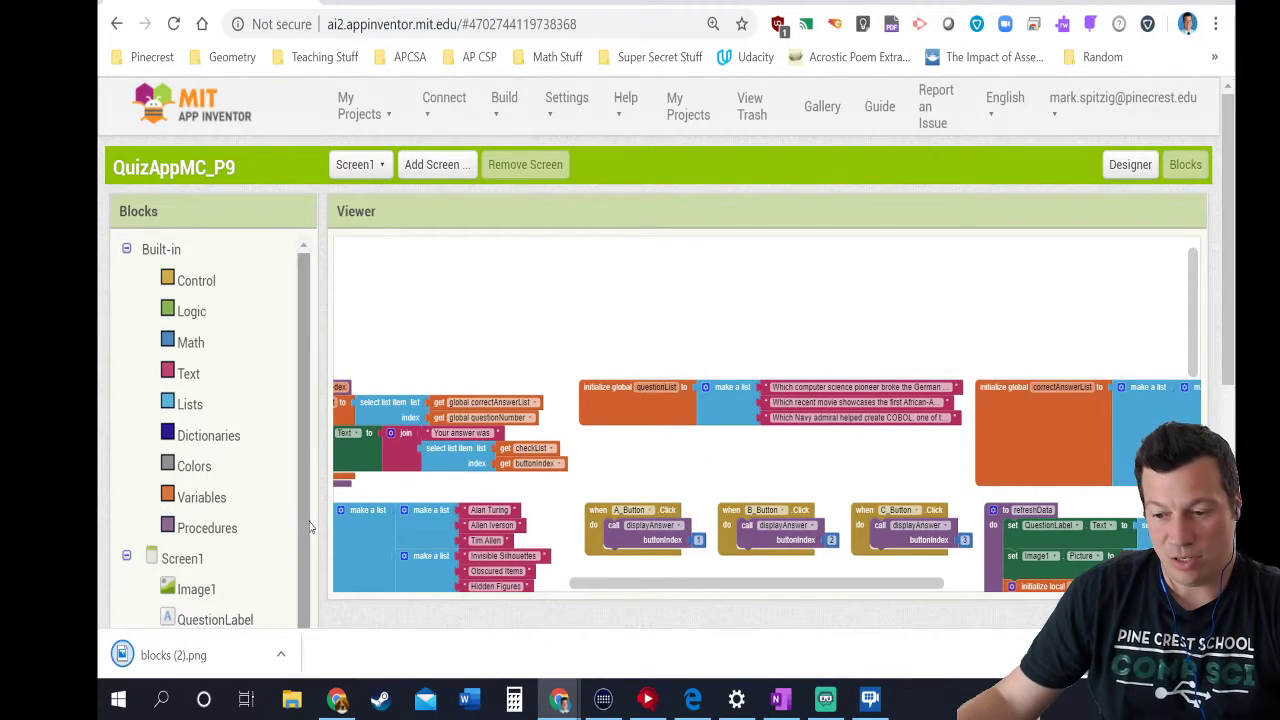
click(190, 651)
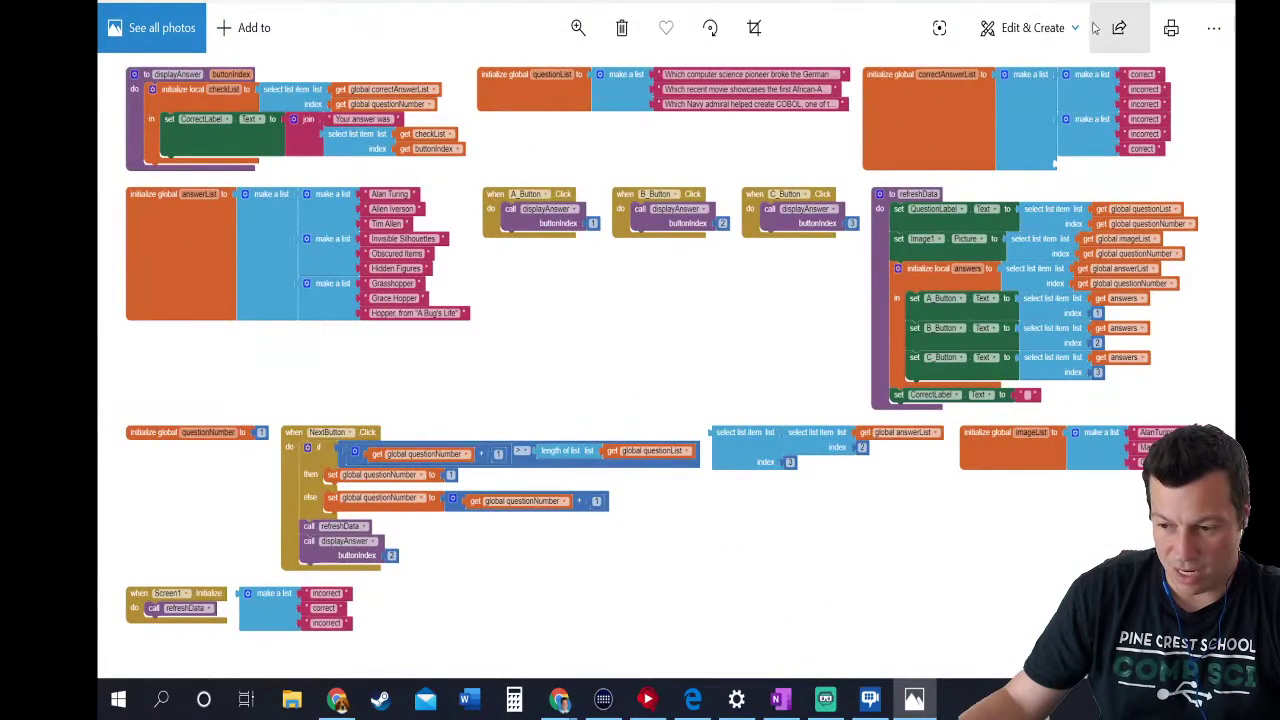
click(1080, 28)
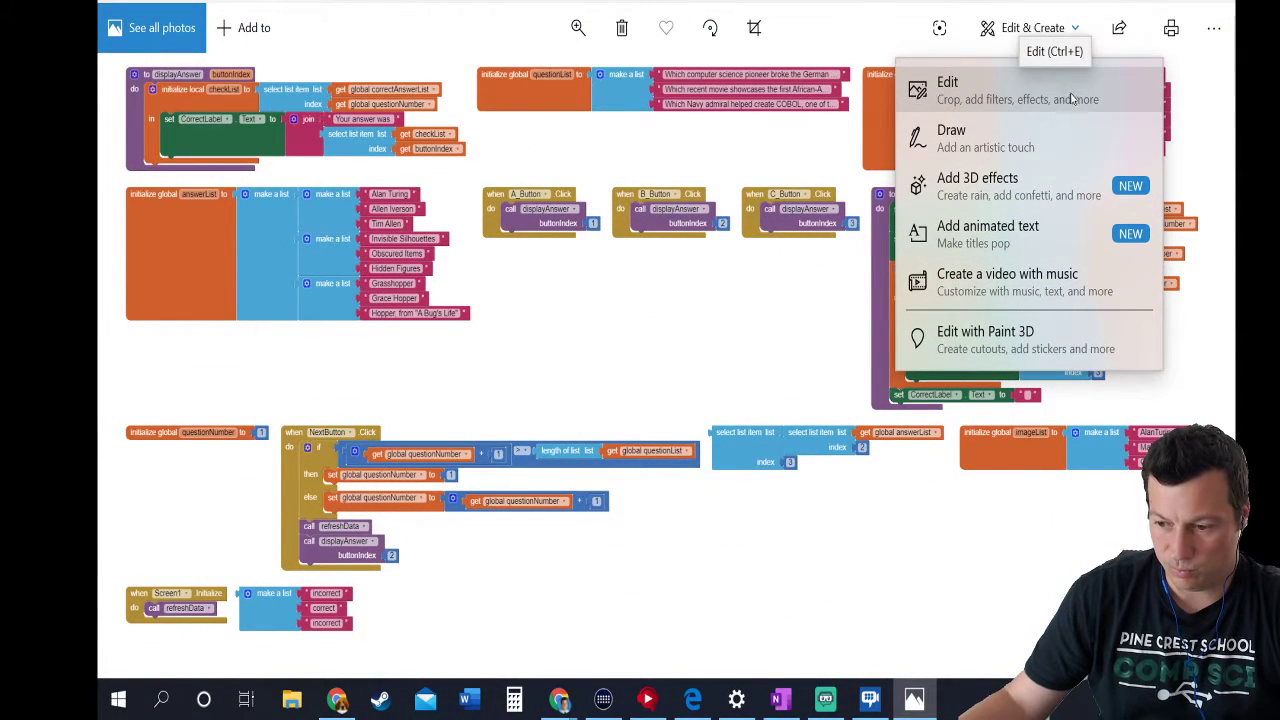
click(1078, 32)
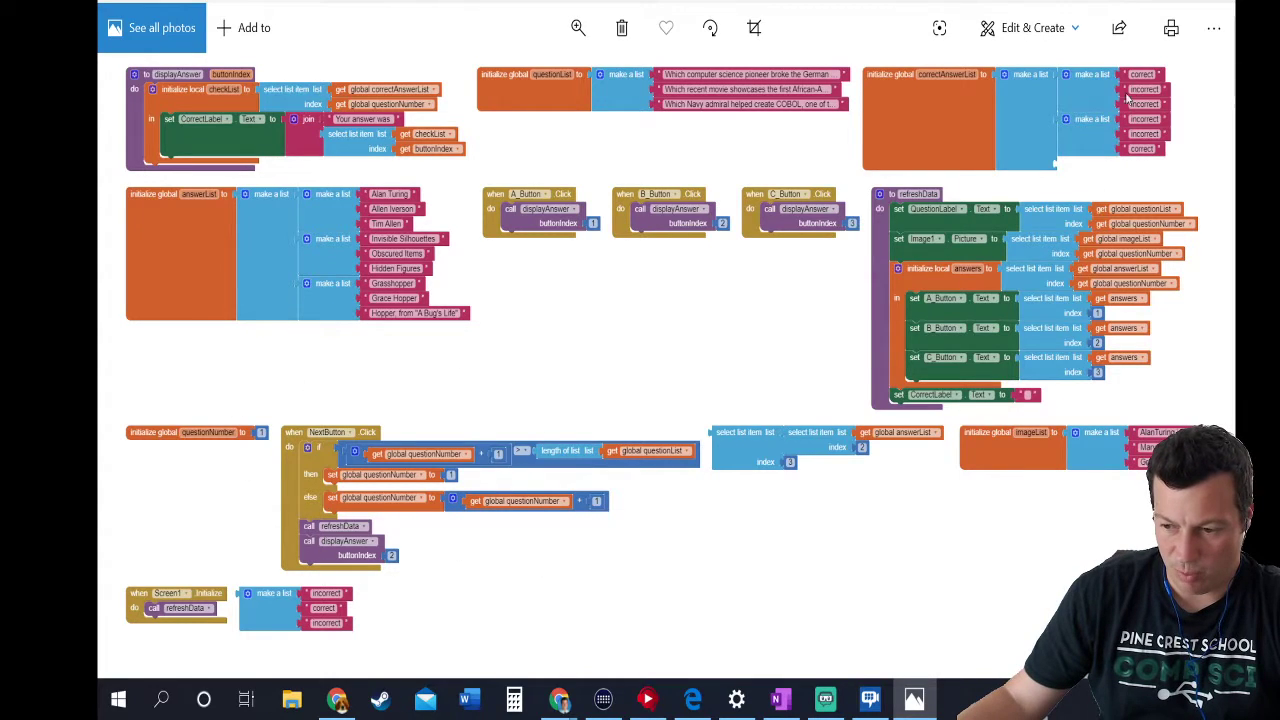
click(1076, 29)
click(1076, 29)
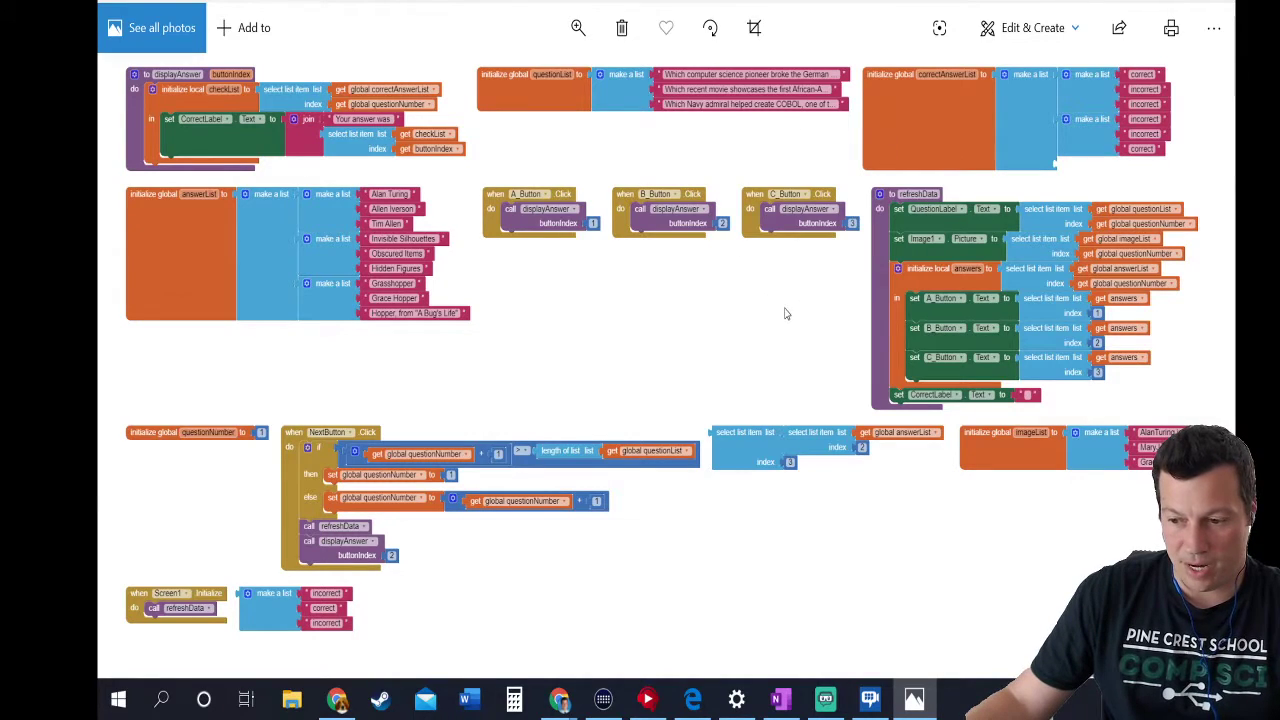
- Open the blocks image in Paint and enlarge the Paint window to fill the screen
click(1215, 28)
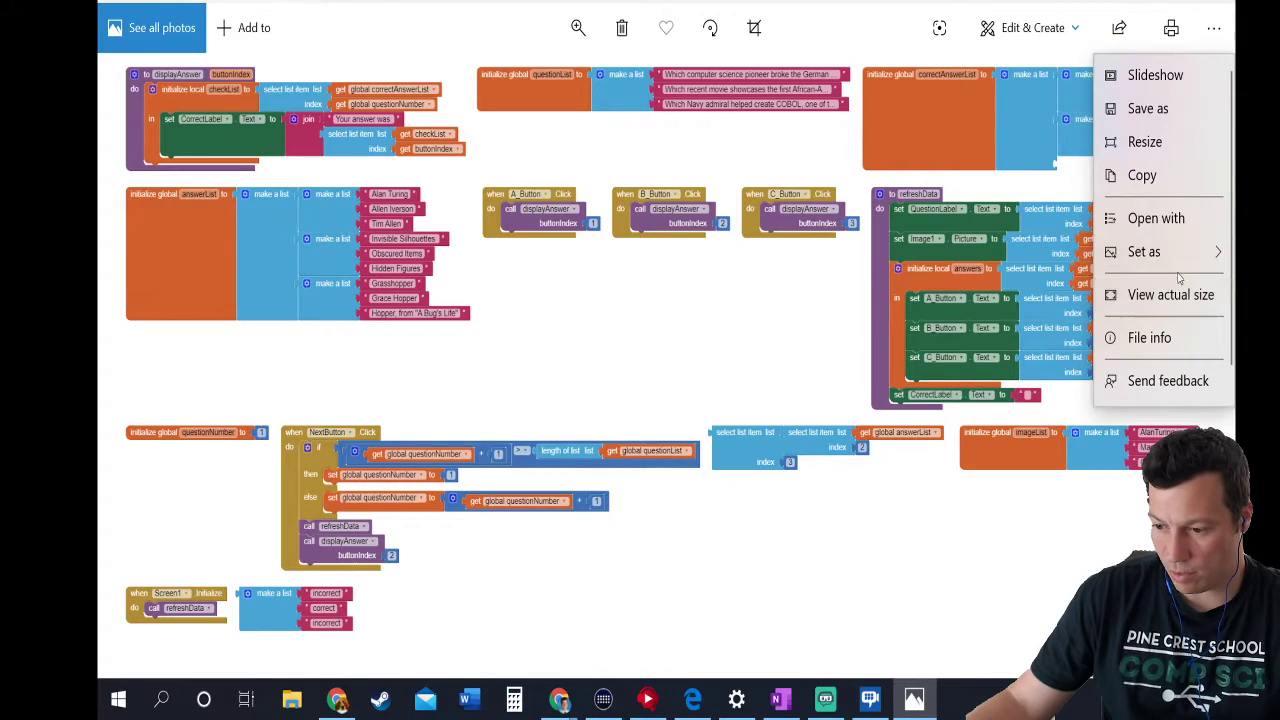
click(1160, 218)
double_click(871, 357)
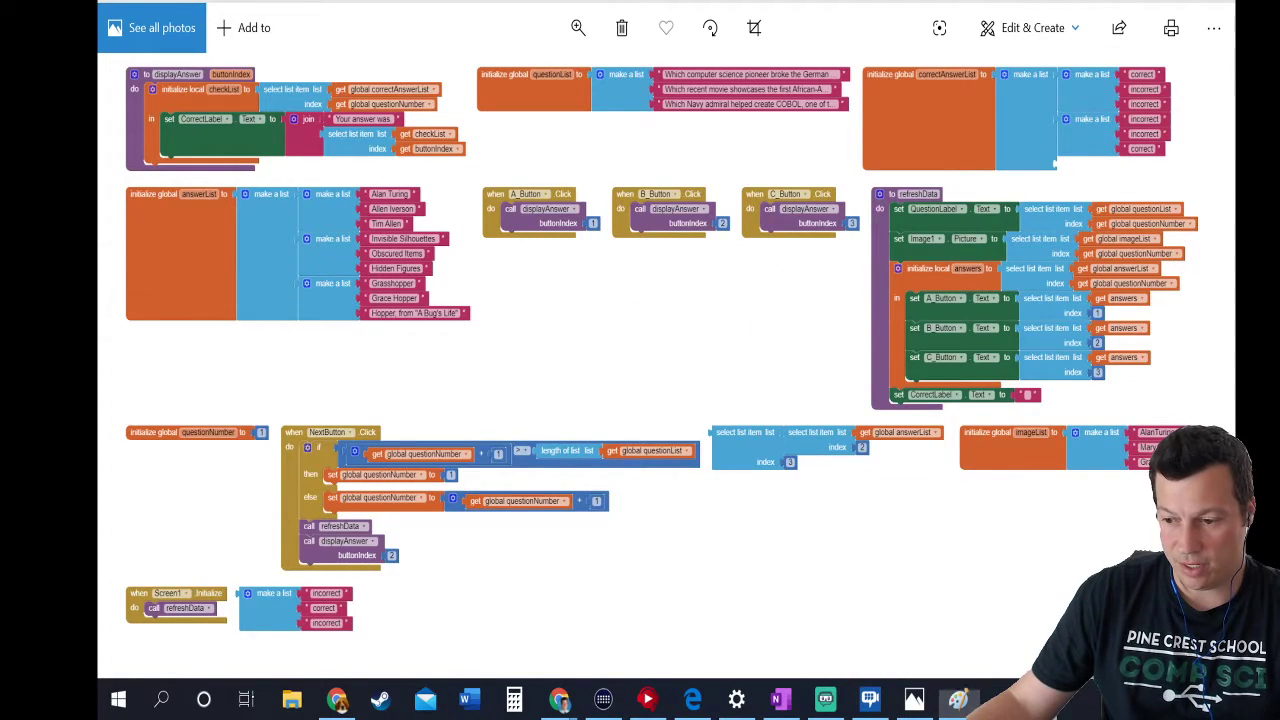
drag(928, 3, 645, 42)
click(932, 29)
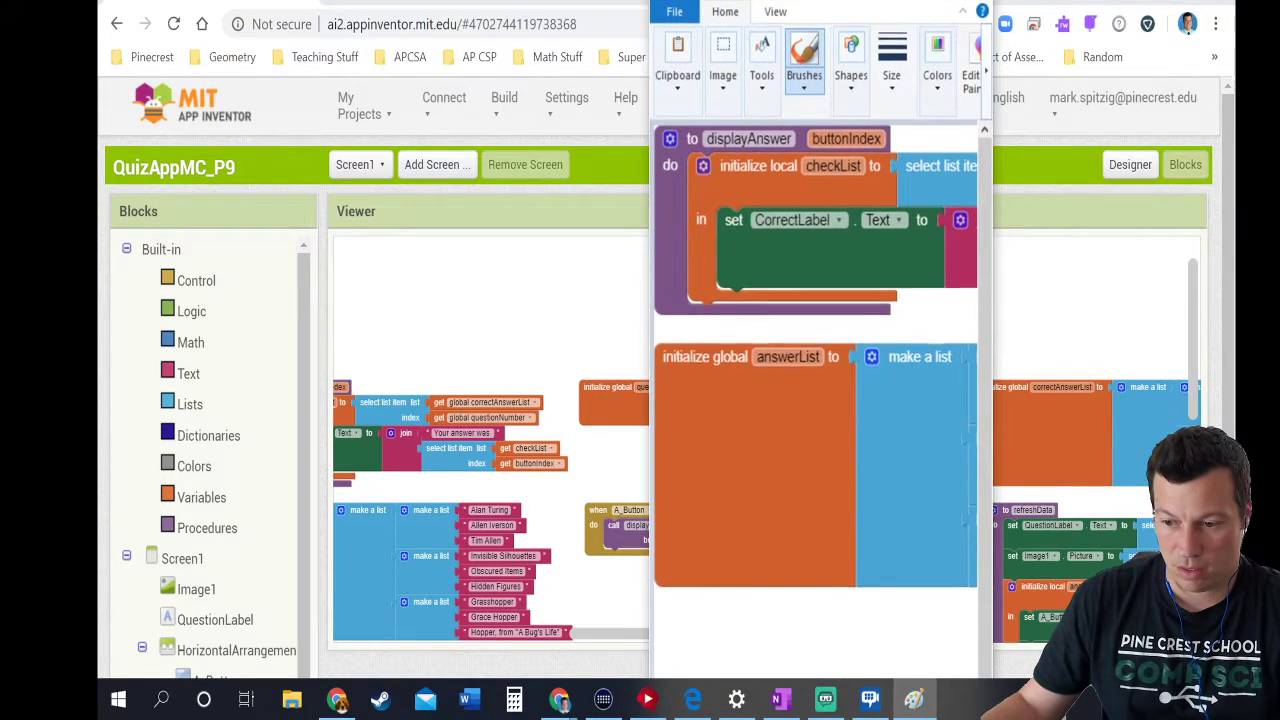
drag(768, 0, 768, 0)
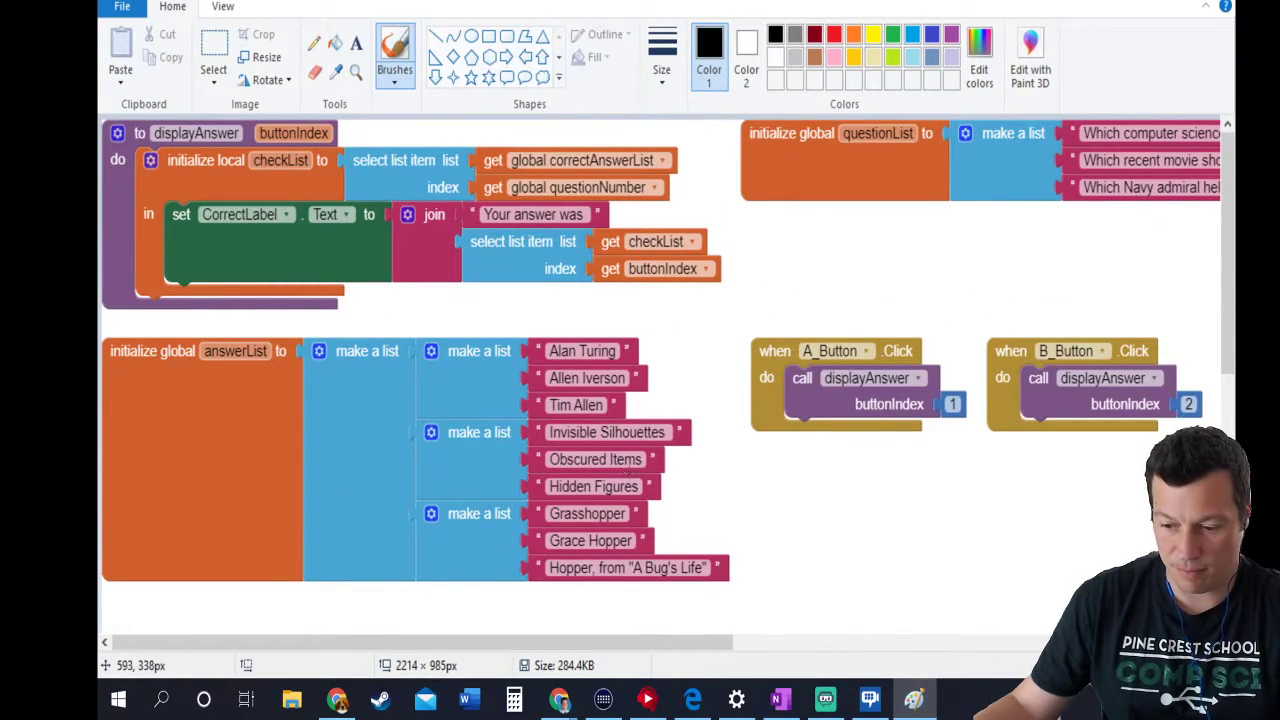
- Draw a black oval of about 859 × 359 px around the NextButton.Click event block to mark the algorithm
scroll(806, 298, down, 2)
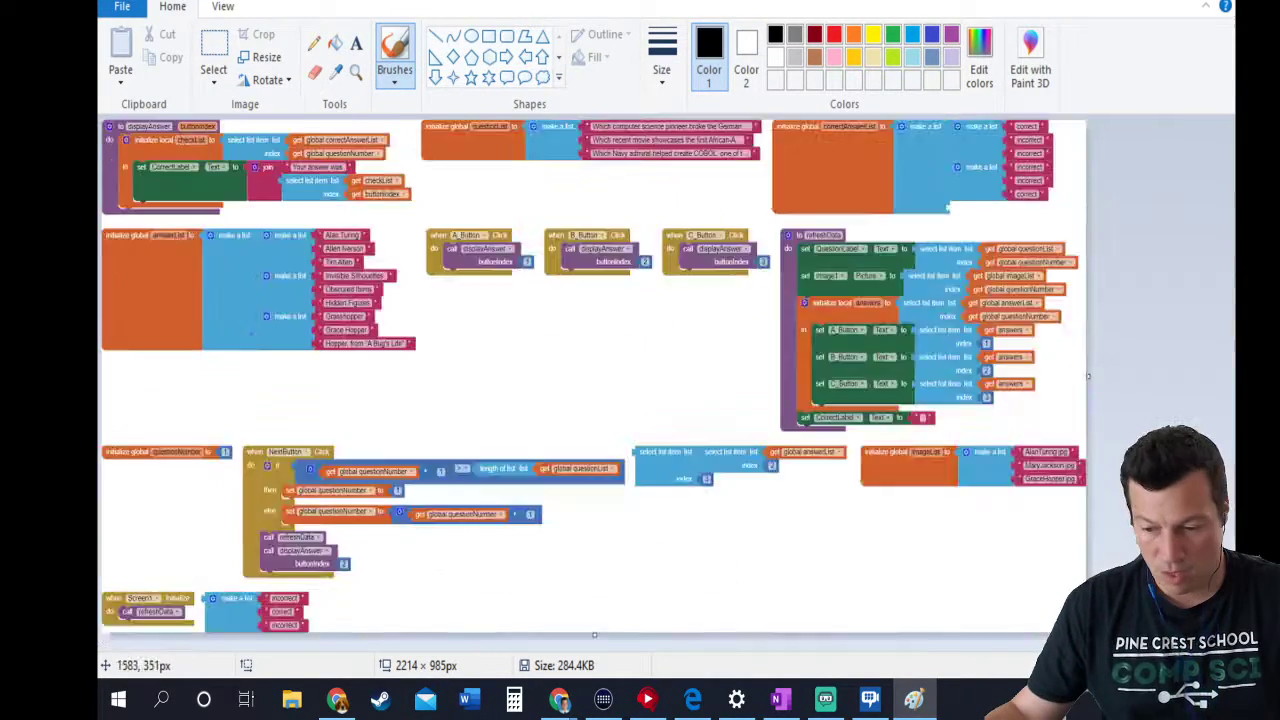
scroll(773, 287, down, 1)
scroll(700, 180, up, 1)
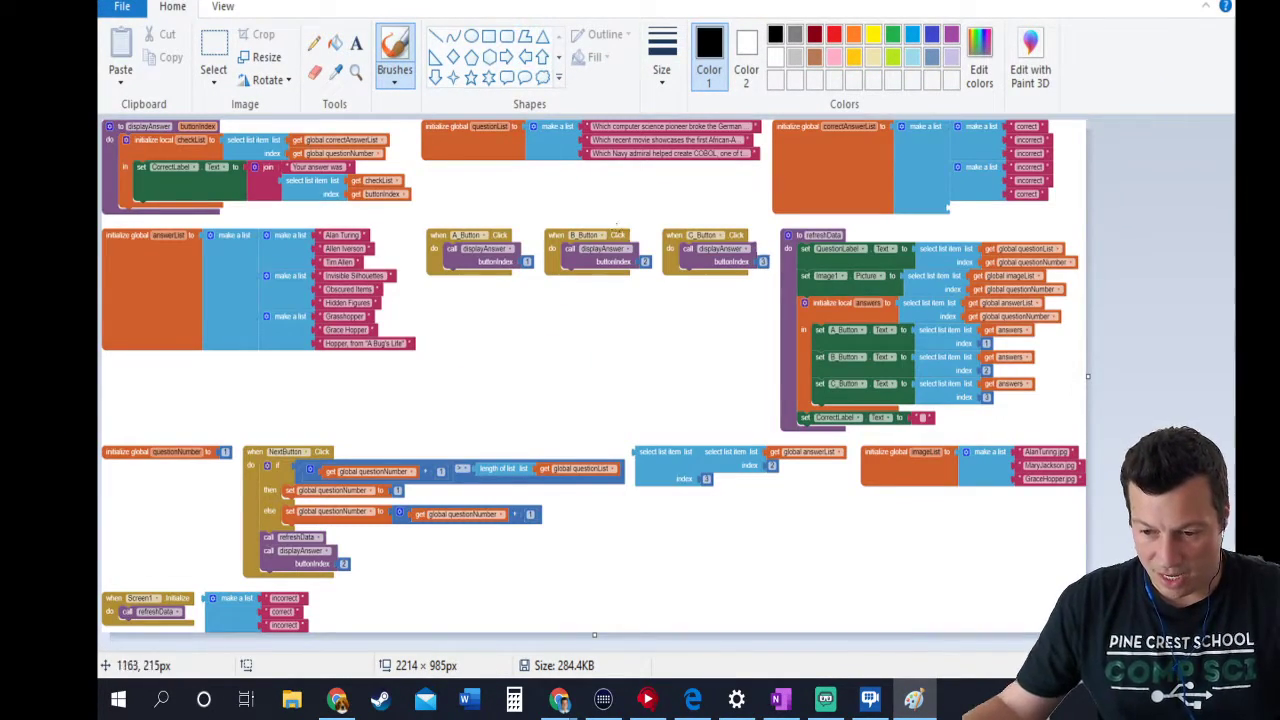
click(471, 35)
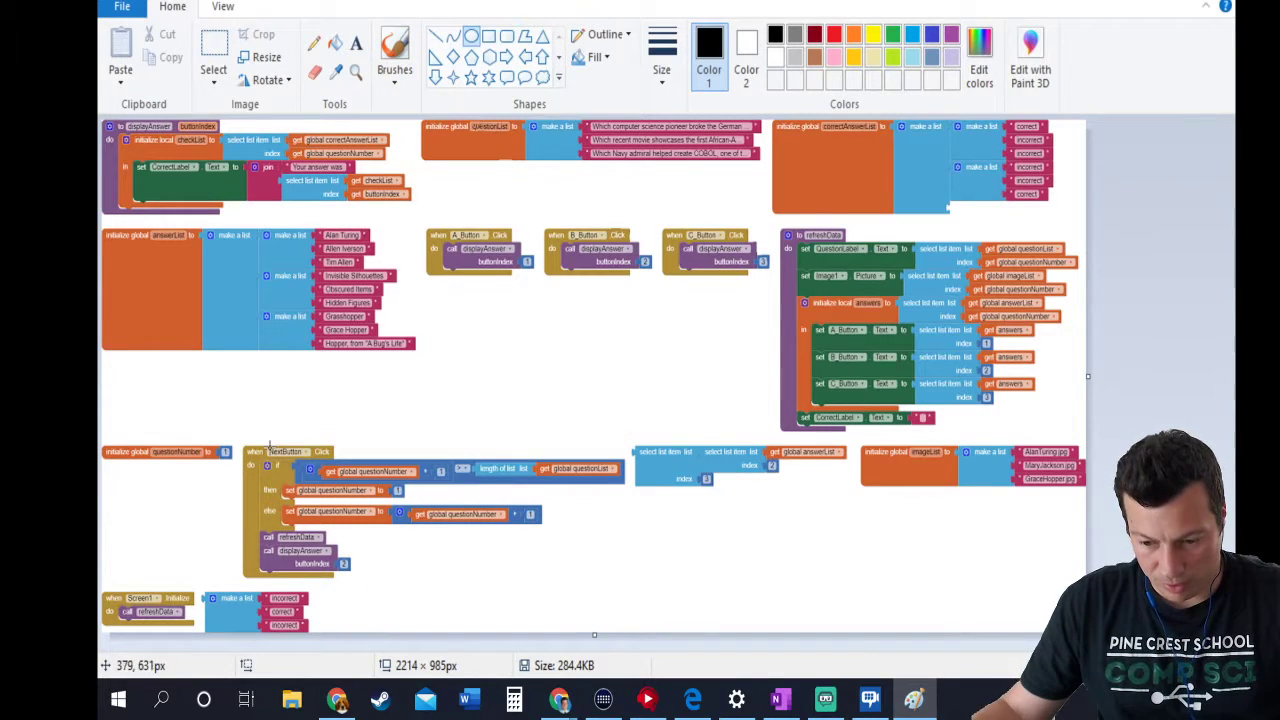
mouse_move(230, 414)
mouse_down()
mouse_move(328, 472)
mouse_move(600, 580)
mouse_move(613, 603)
mouse_up()
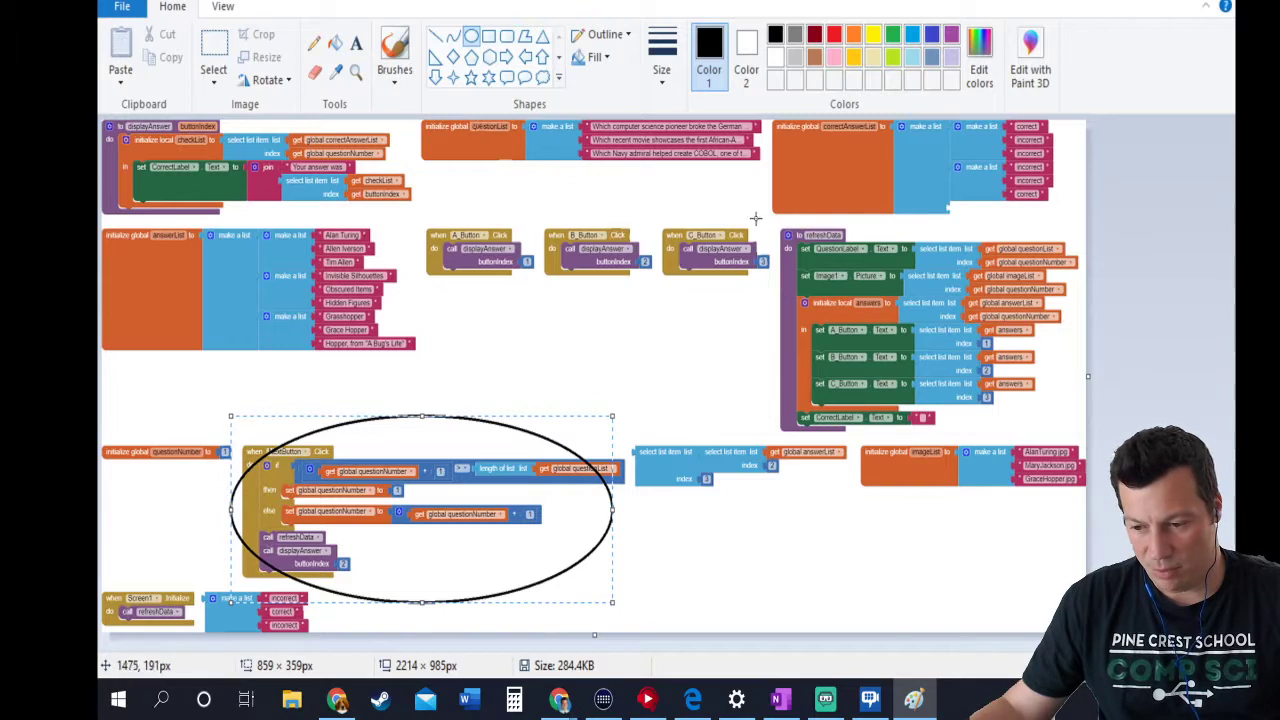
- Draw a rectangle of about 703 × 411 px around the refreshData procedure to mark the abstraction, and shift it slightly to fit
click(488, 36)
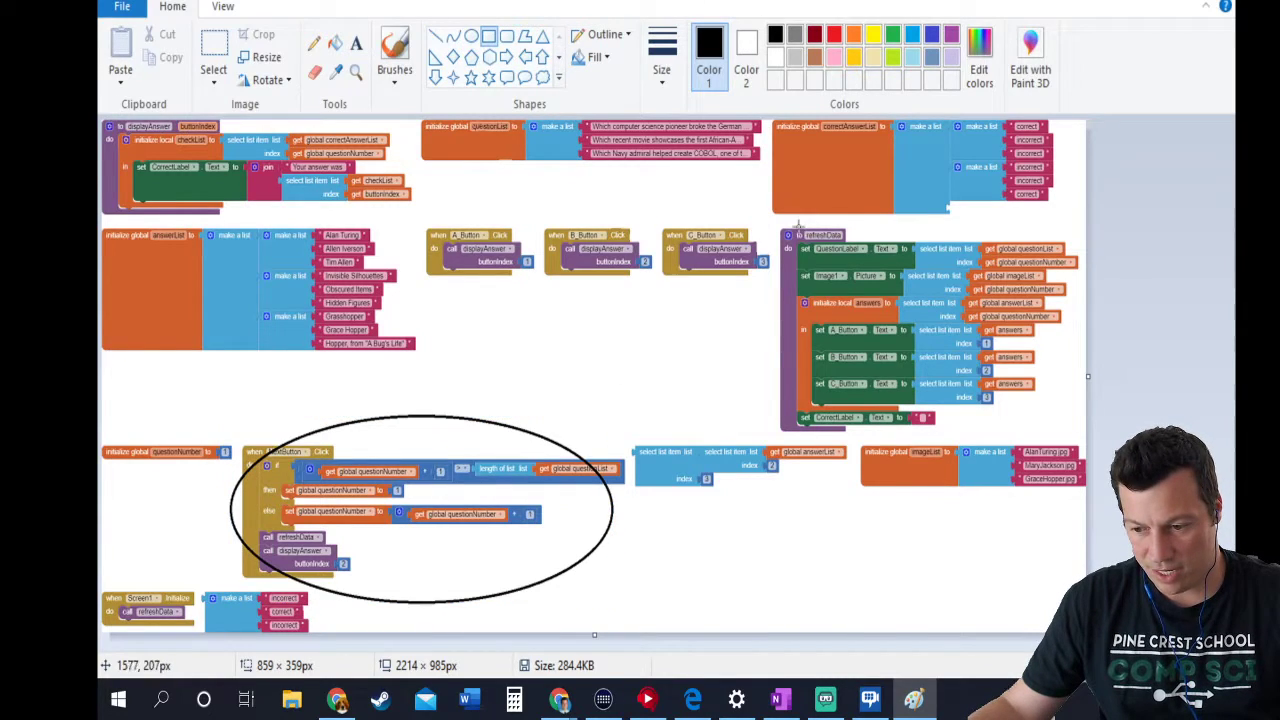
drag(775, 220, 1087, 434)
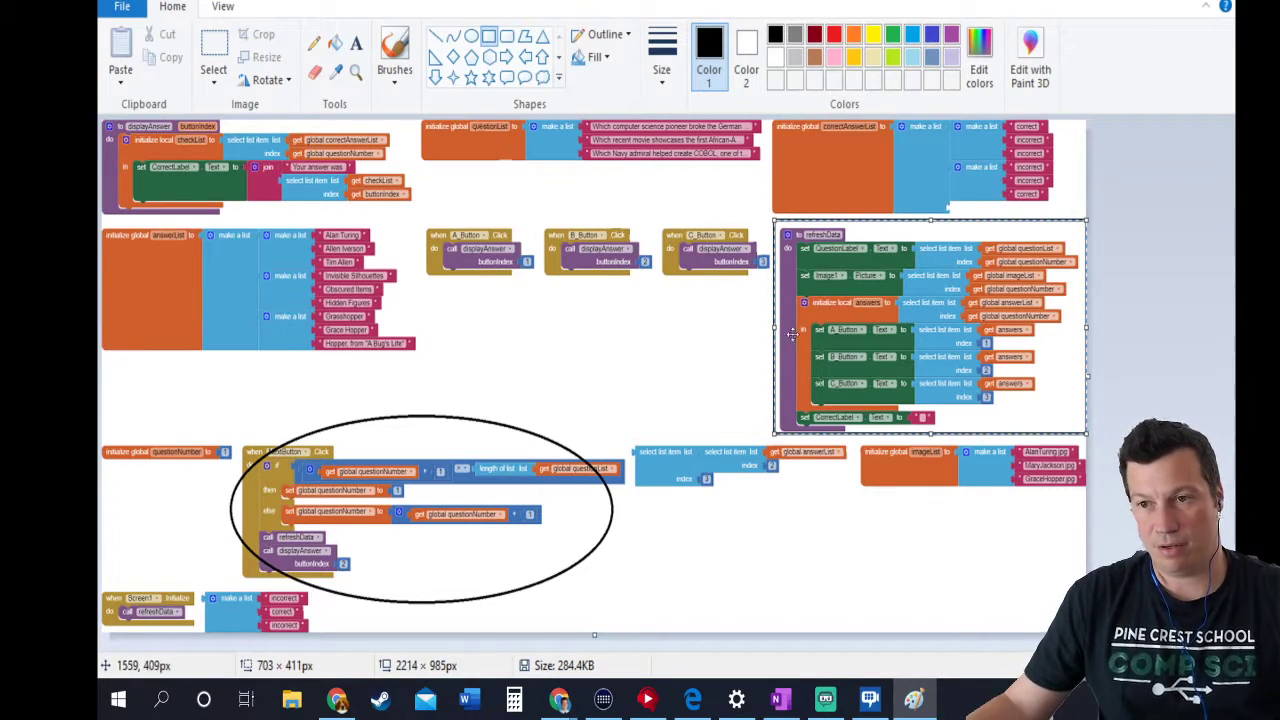
drag(779, 394, 771, 397)
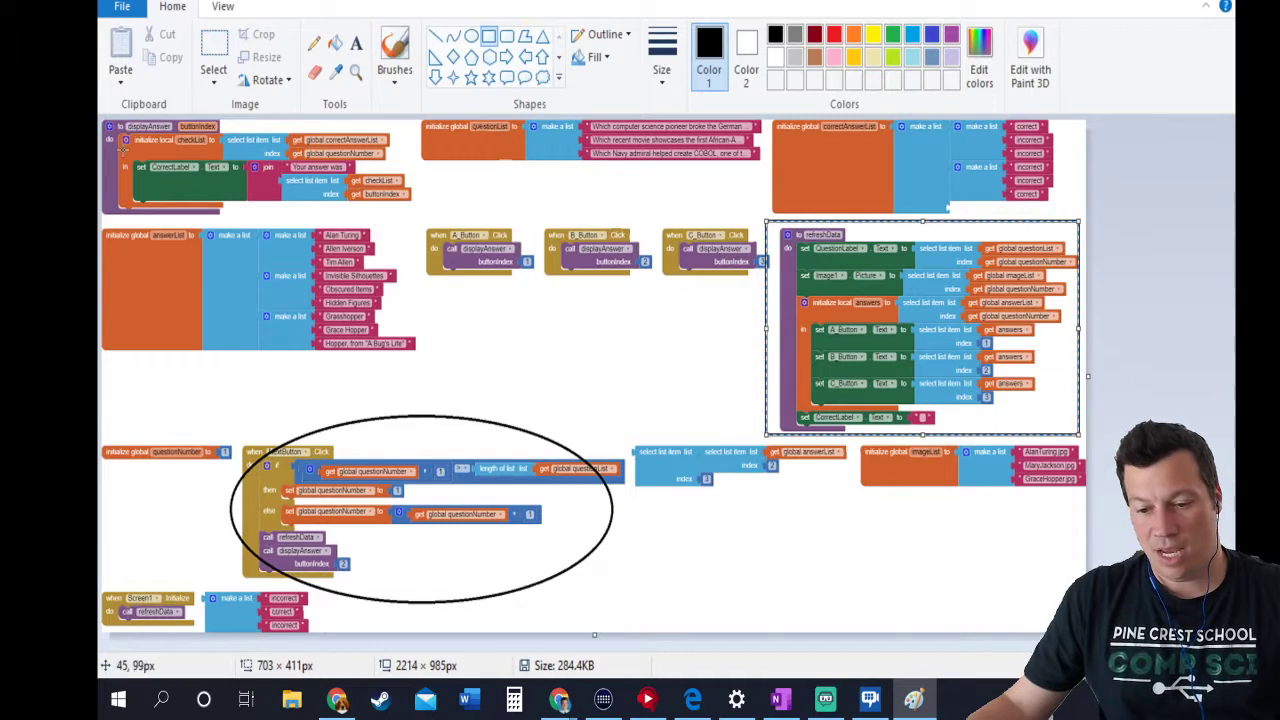
- Save the marked-up picture as blocks (2).png in PNG format in the Pictures folder, accepting the loss of transparency
click(122, 6)
mouse_move(276, 183)
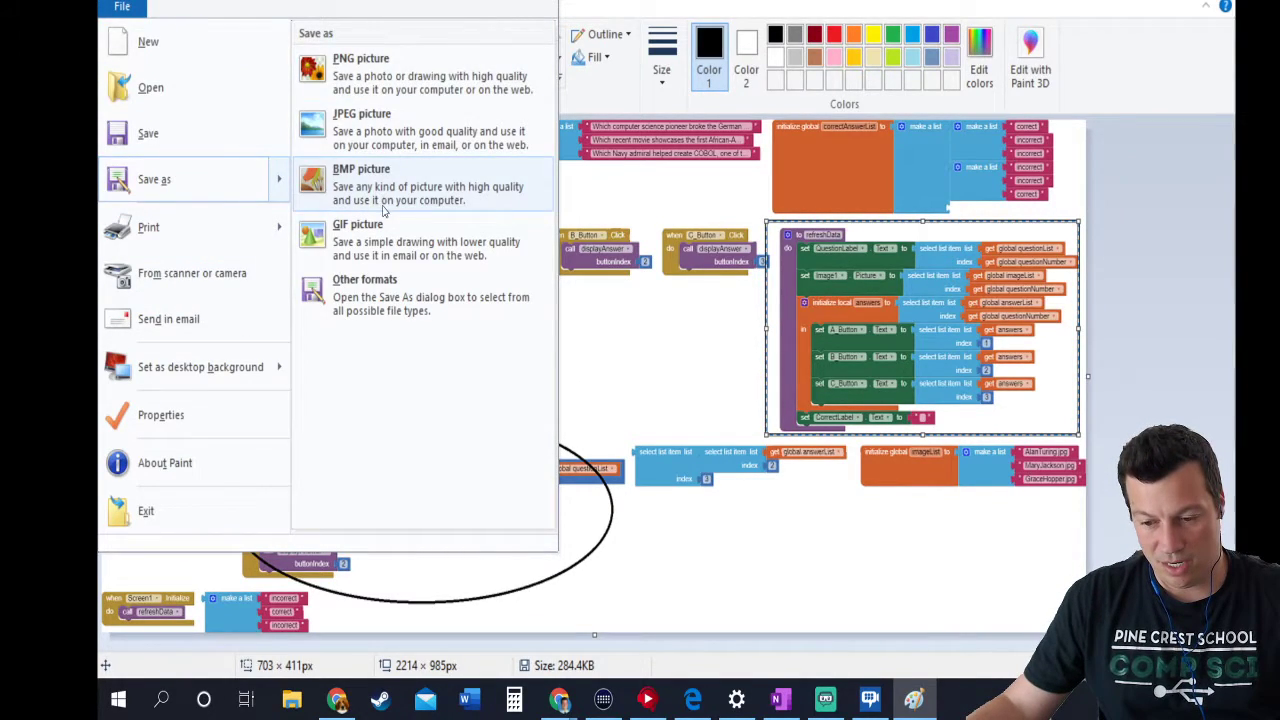
click(386, 296)
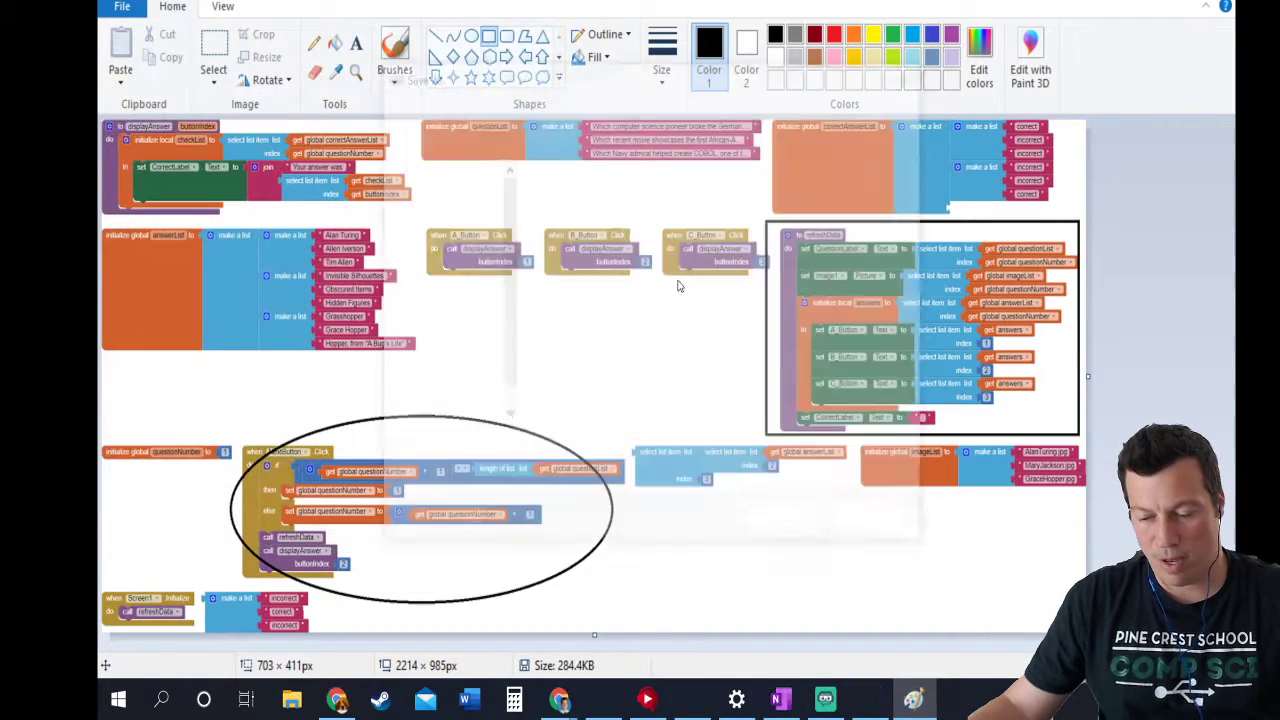
click(574, 482)
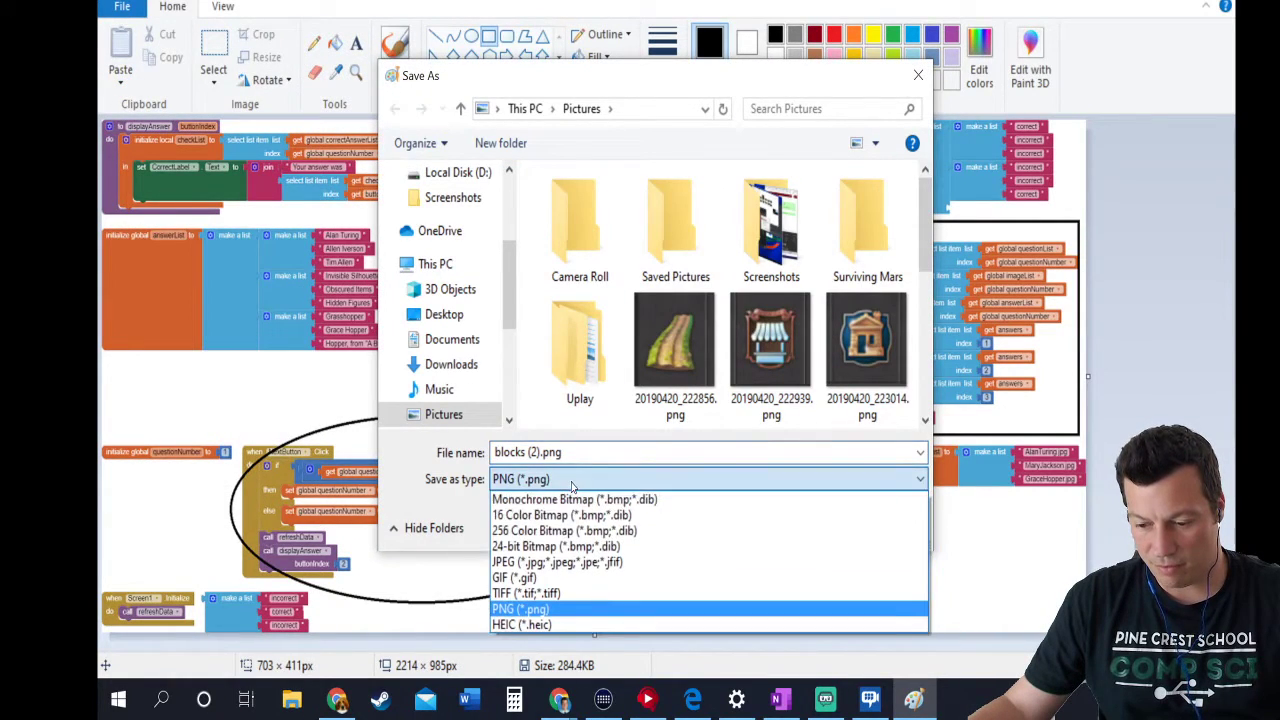
click(580, 609)
click(787, 525)
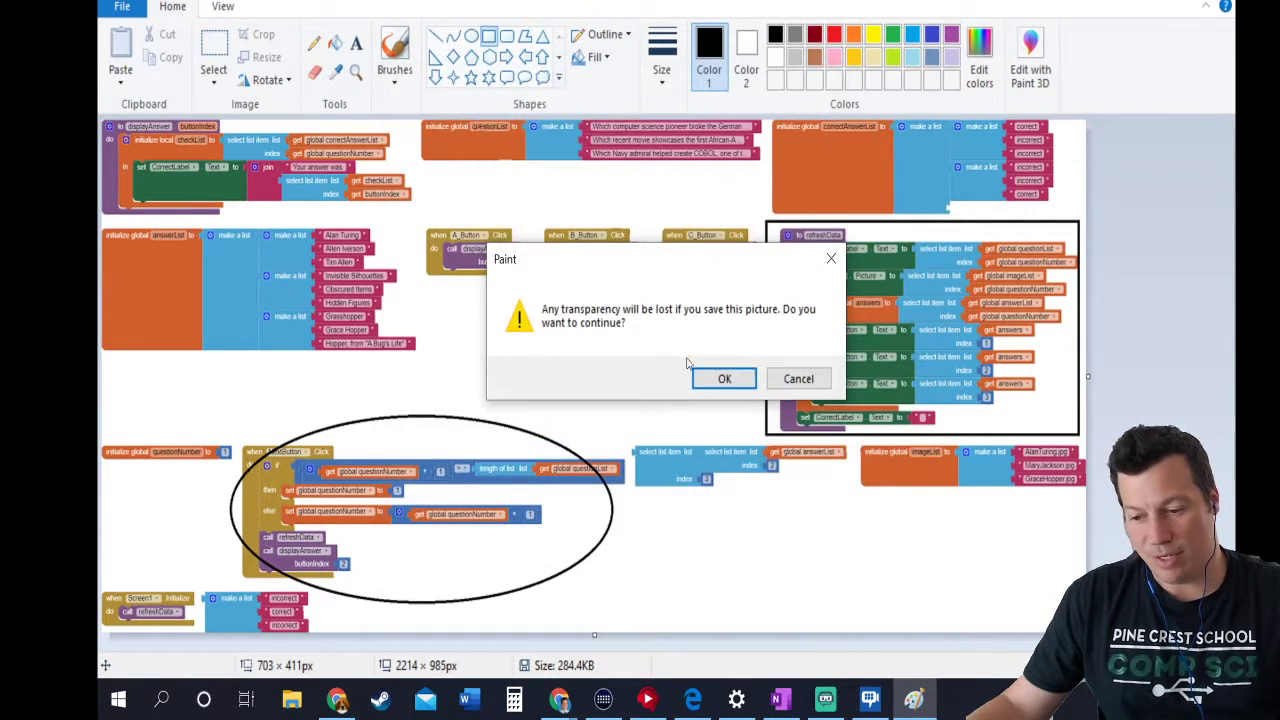
click(724, 379)
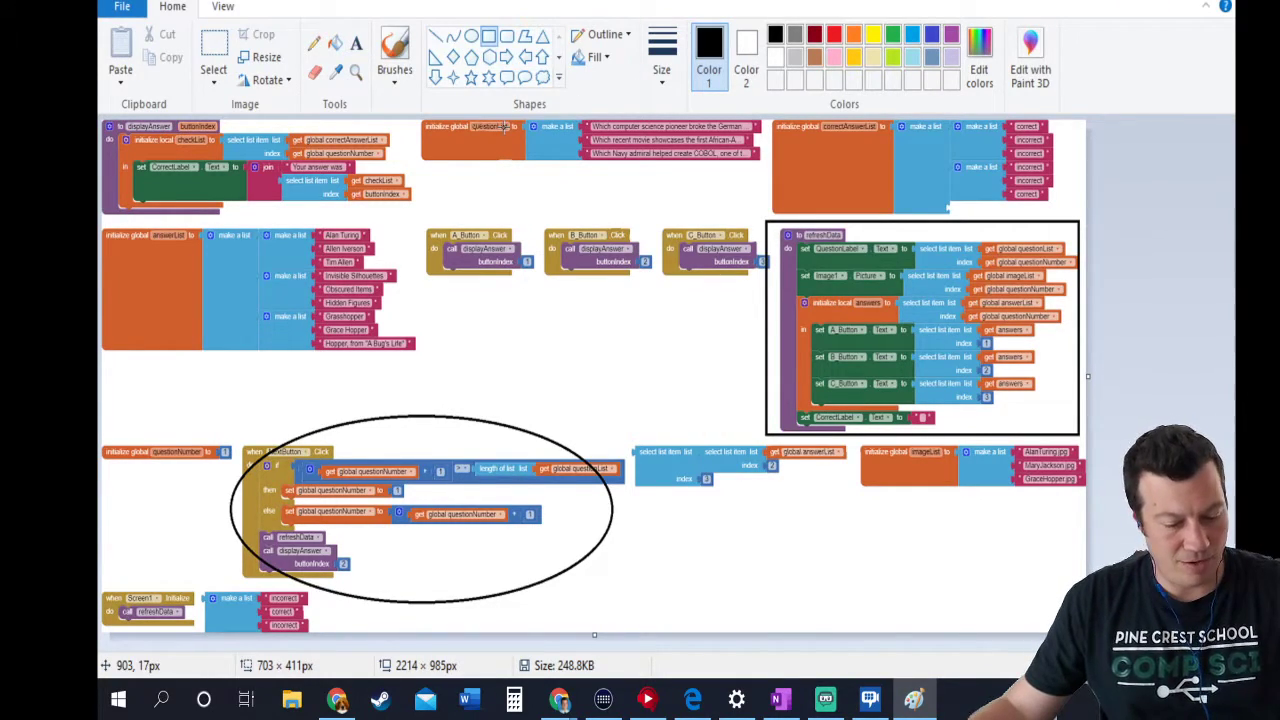
- Print the marked-up picture with Microsoft Print to PDF and save the output in Pictures as 123123
key(ctrl+p)
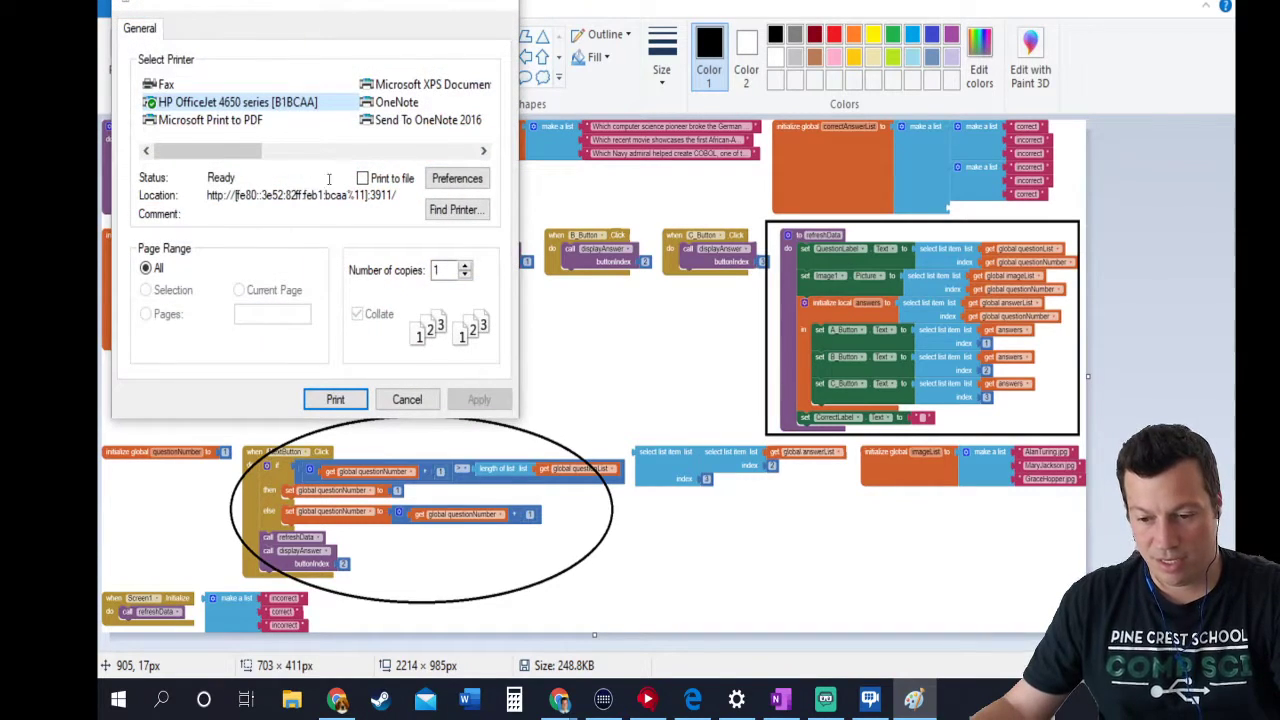
click(228, 119)
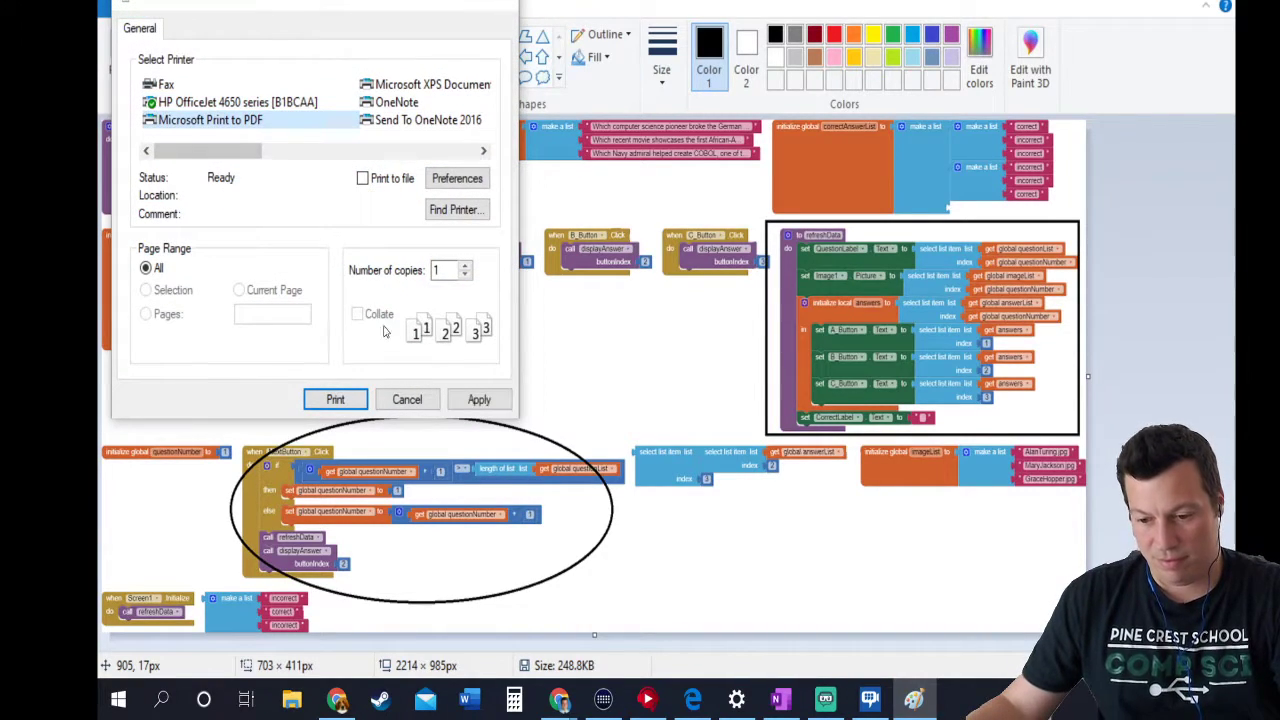
click(335, 399)
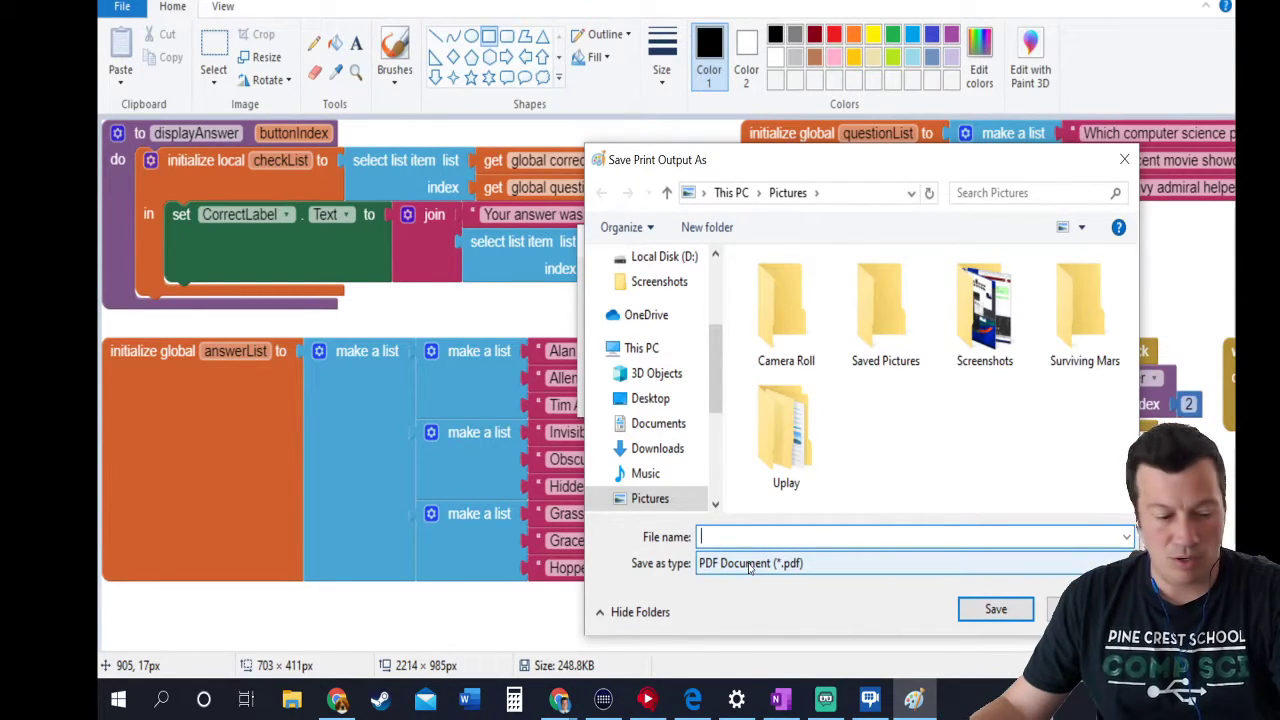
text(123123)
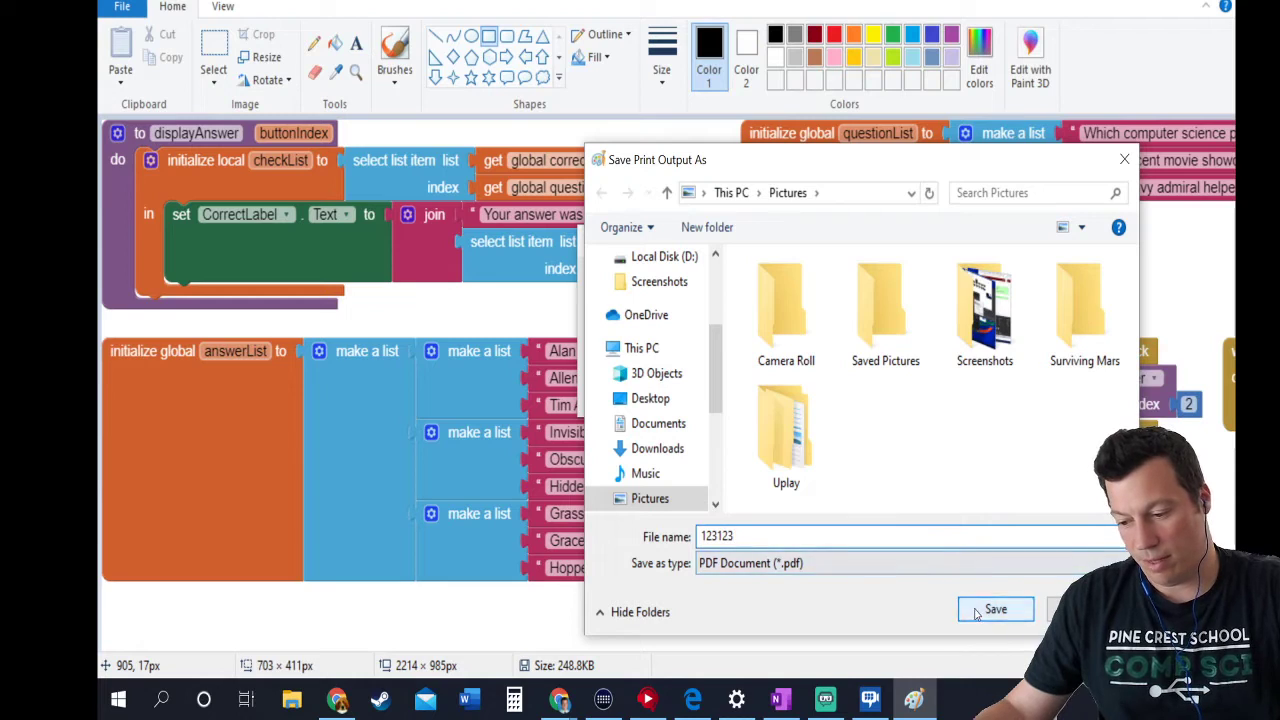
key(Return)
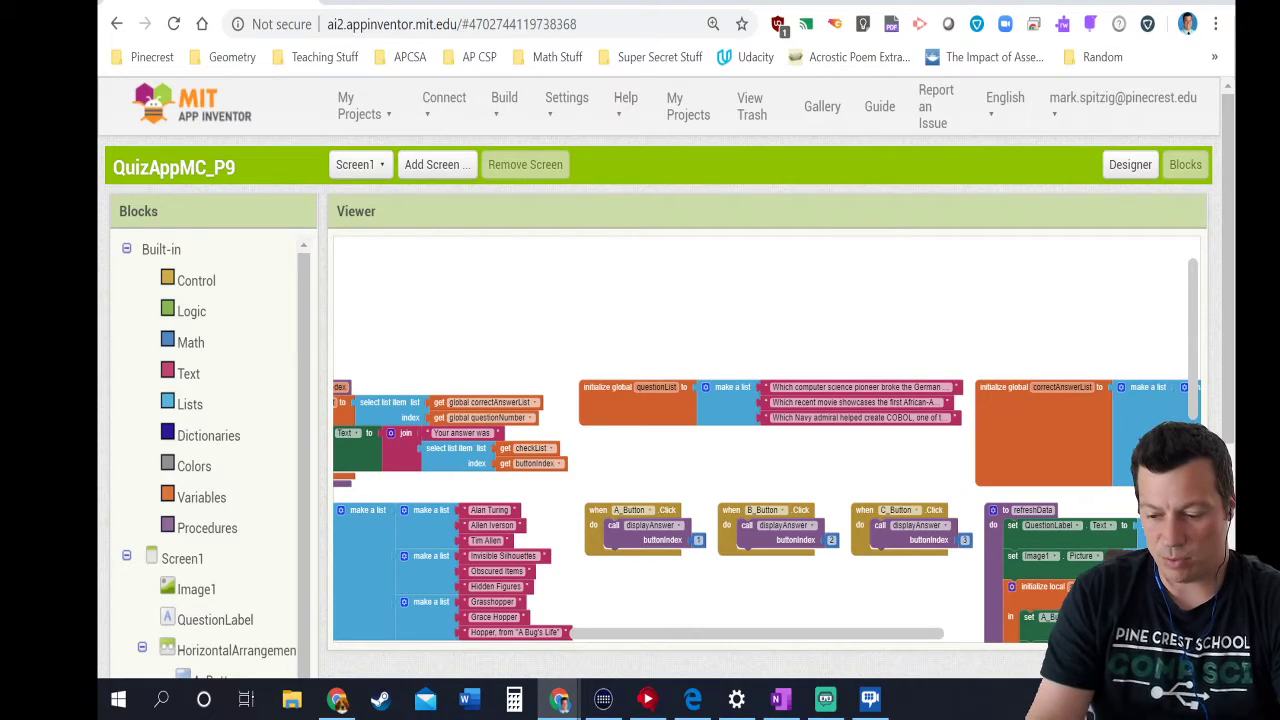
- Look over the lower code blocks in App Inventor and switch to the Program Code page in AP Digital Portfolio
mouse_move(778, 700)
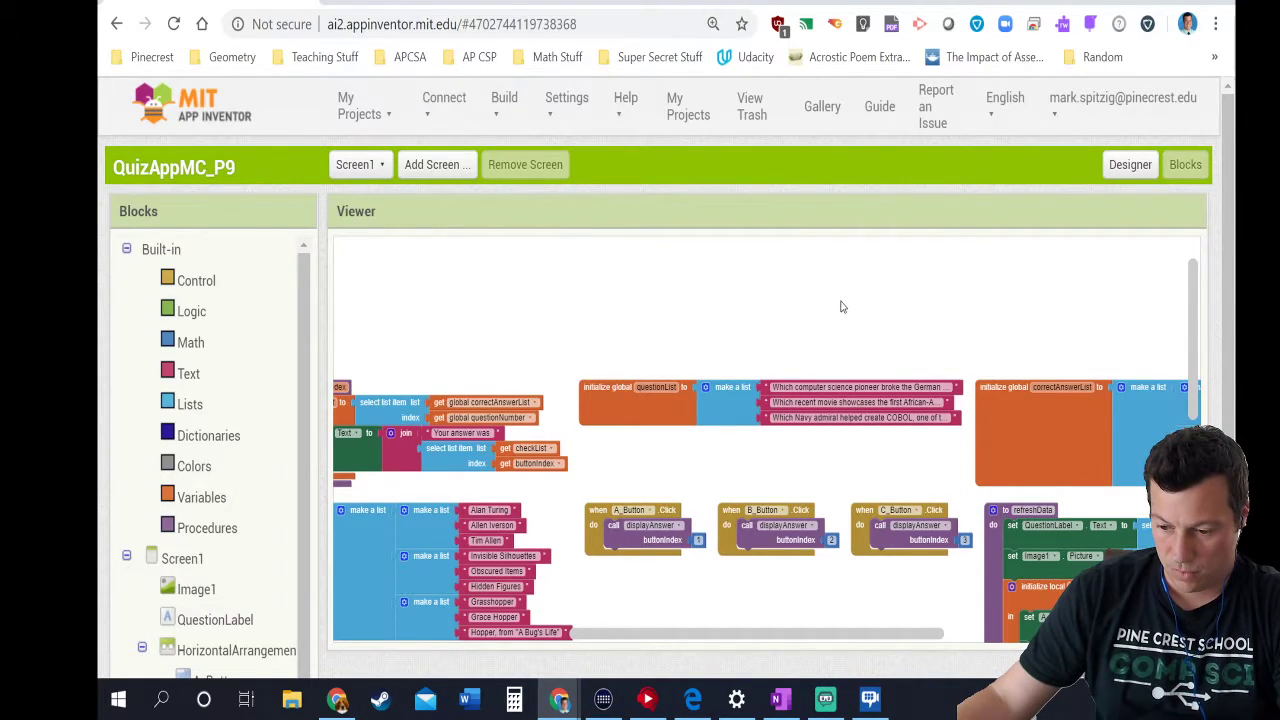
scroll(840, 305, down, 3)
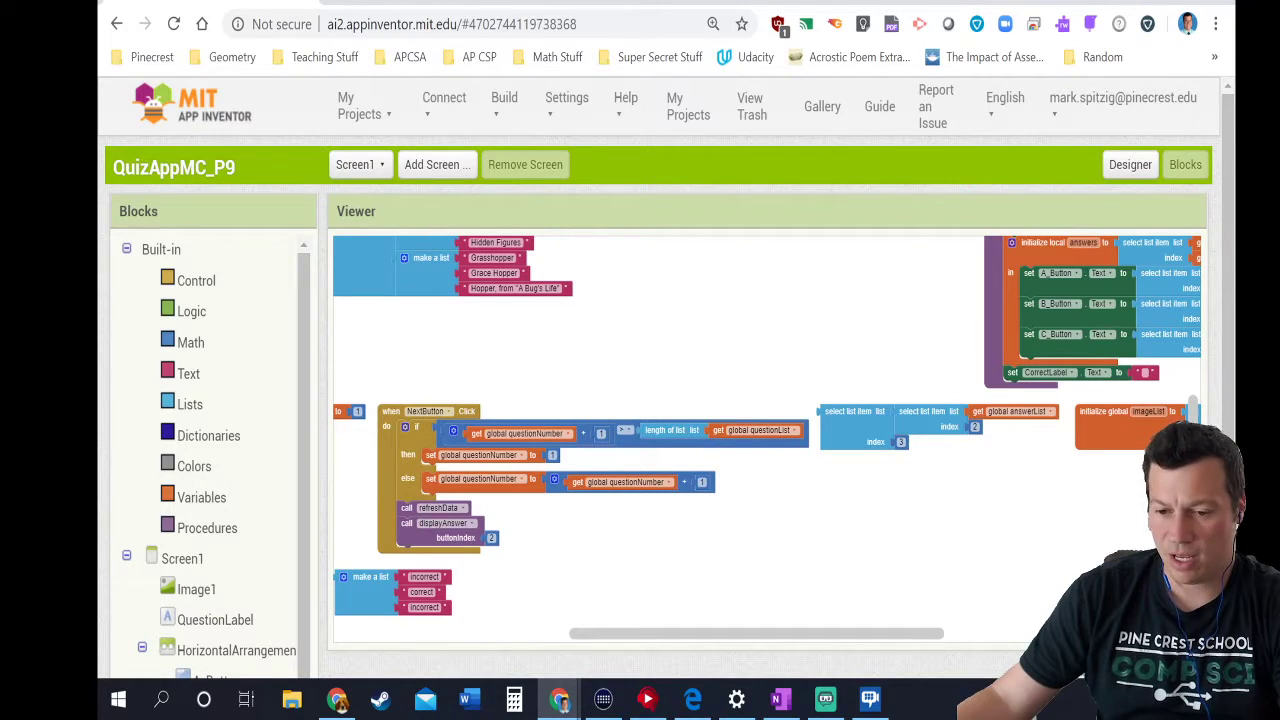
click(880, 2)
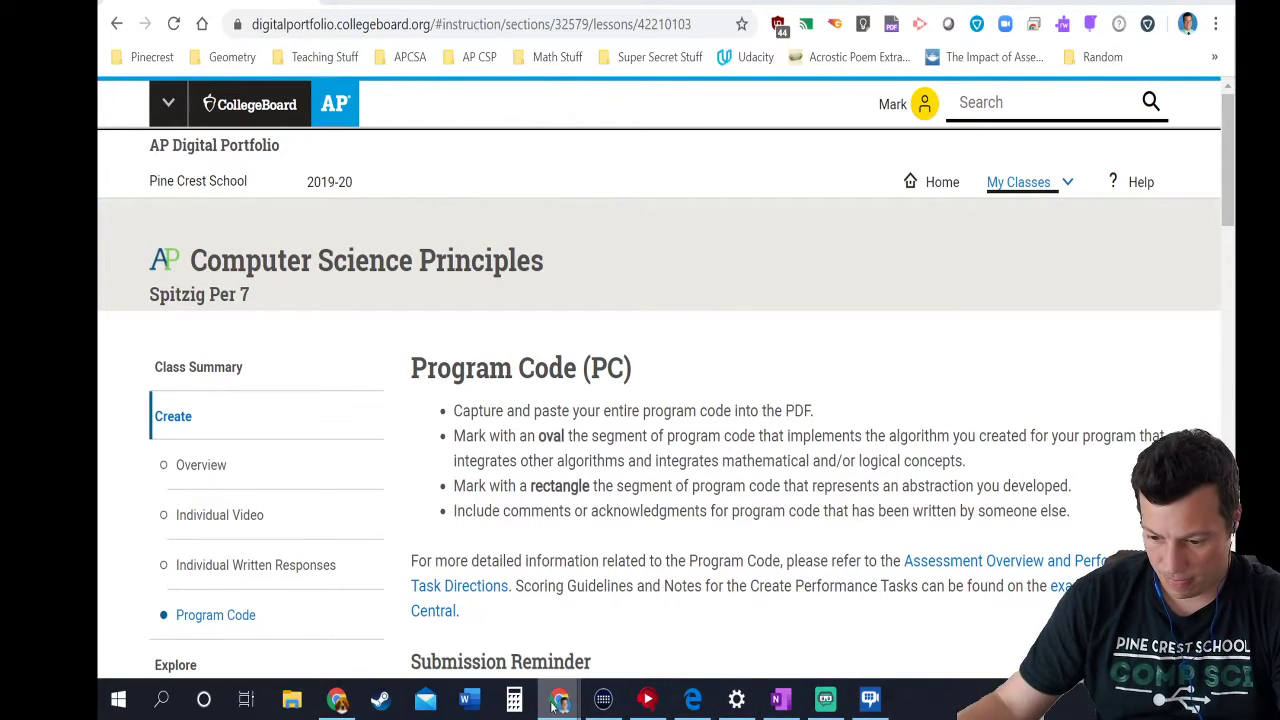
- Switch to the Copy of Create Template 2020 document in Google Docs and review the written responses 2a and 2b
click(620, 600)
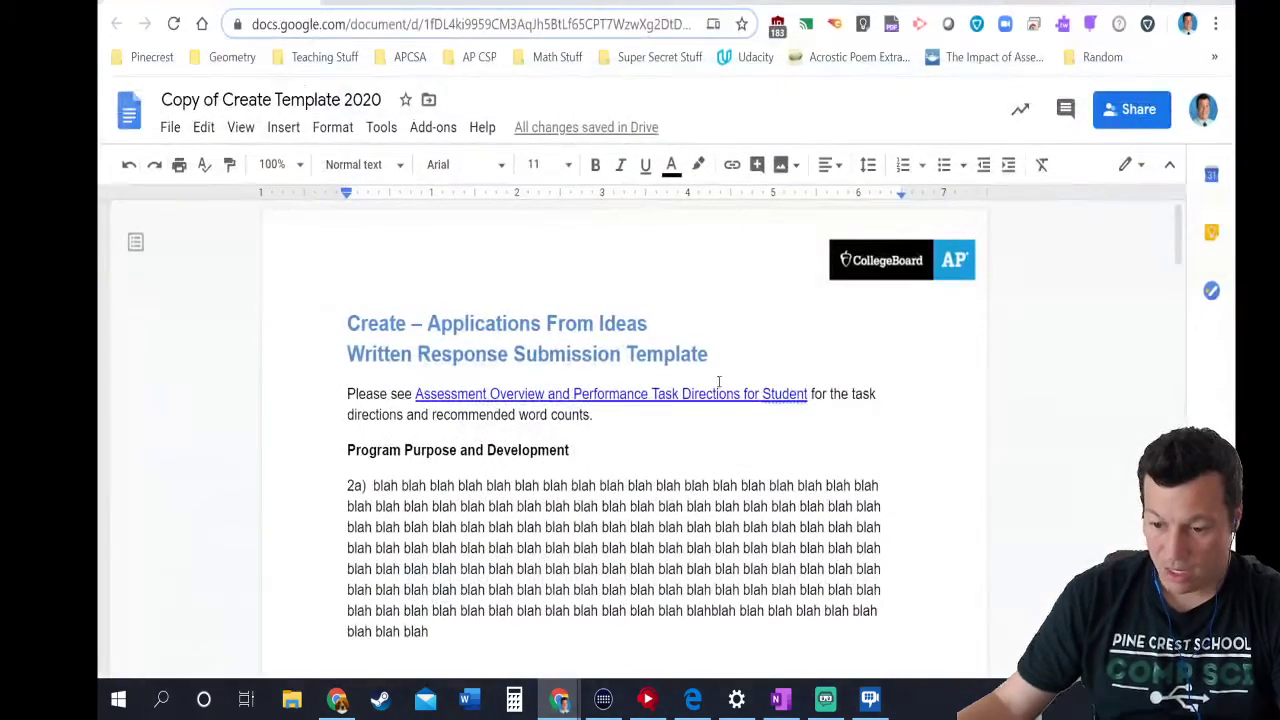
scroll(760, 384, down, 1)
scroll(594, 374, up, 1)
scroll(573, 376, down, 1)
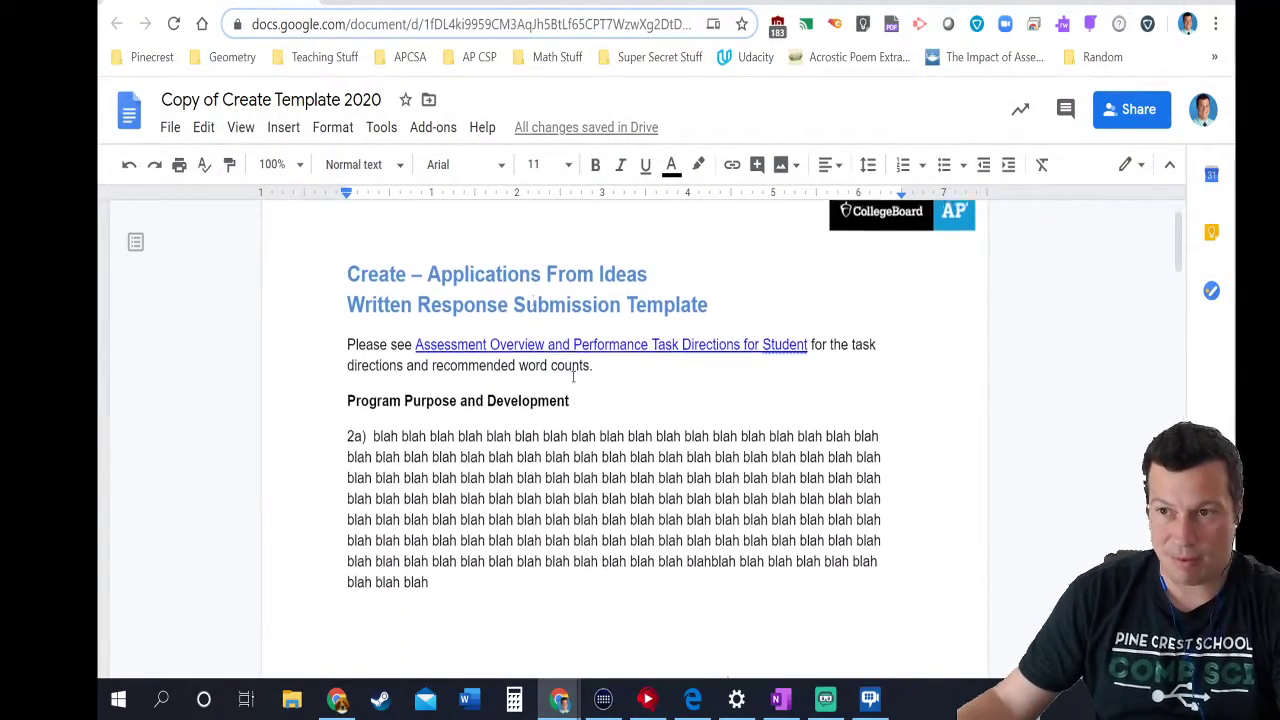
scroll(573, 376, down, 2)
scroll(672, 376, down, 3)
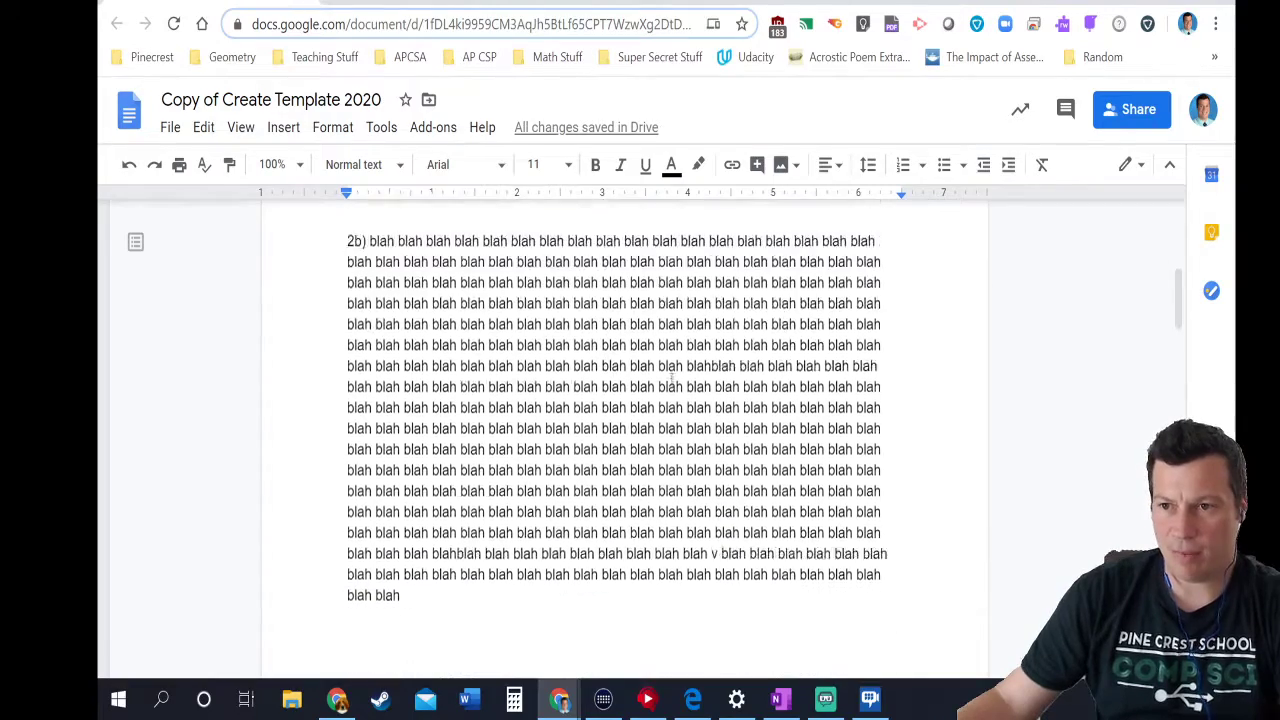
scroll(672, 376, down, 5)
scroll(585, 362, up, 15)
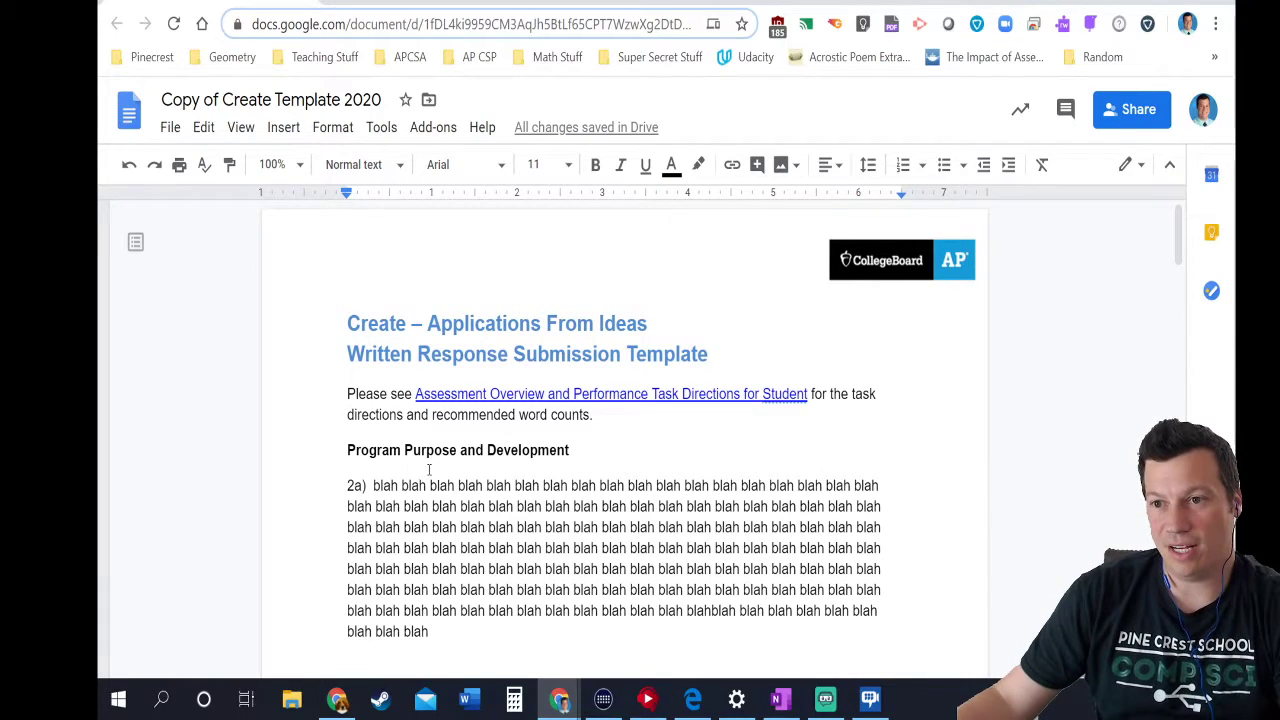
scroll(466, 531, down, 1)
scroll(577, 543, down, 3)
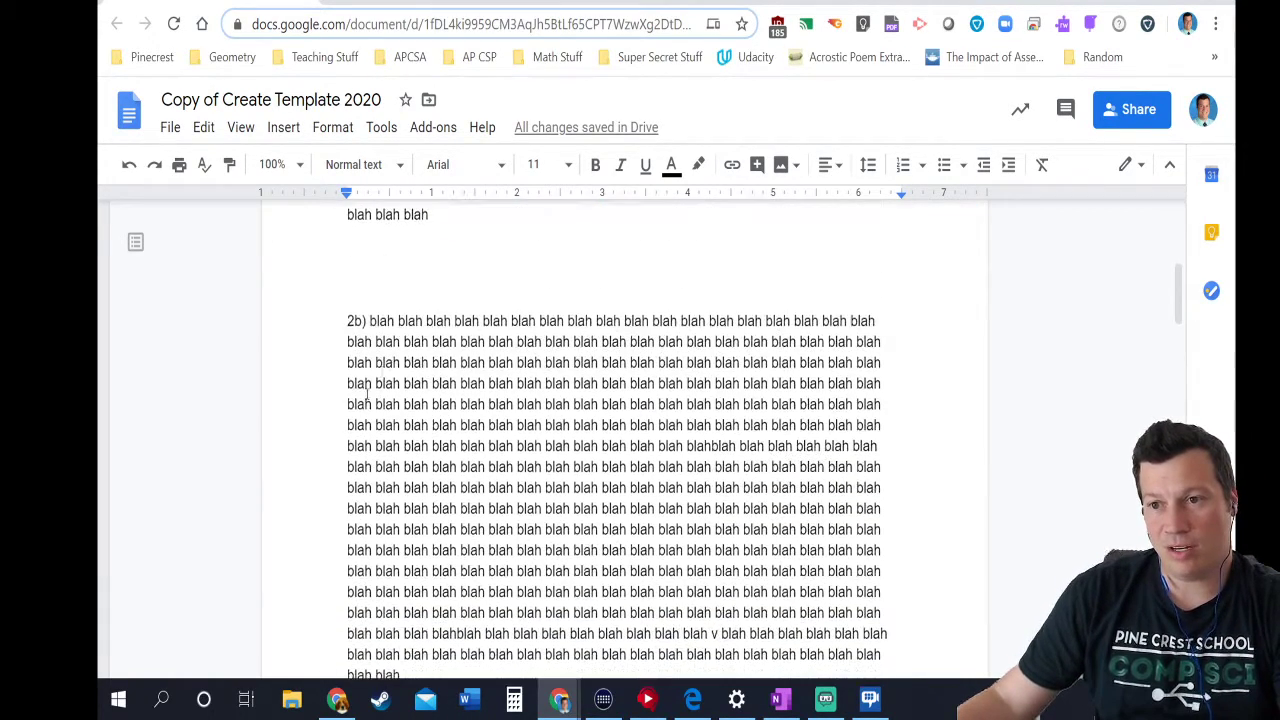
scroll(533, 337, down, 3)
scroll(533, 337, down, 5)
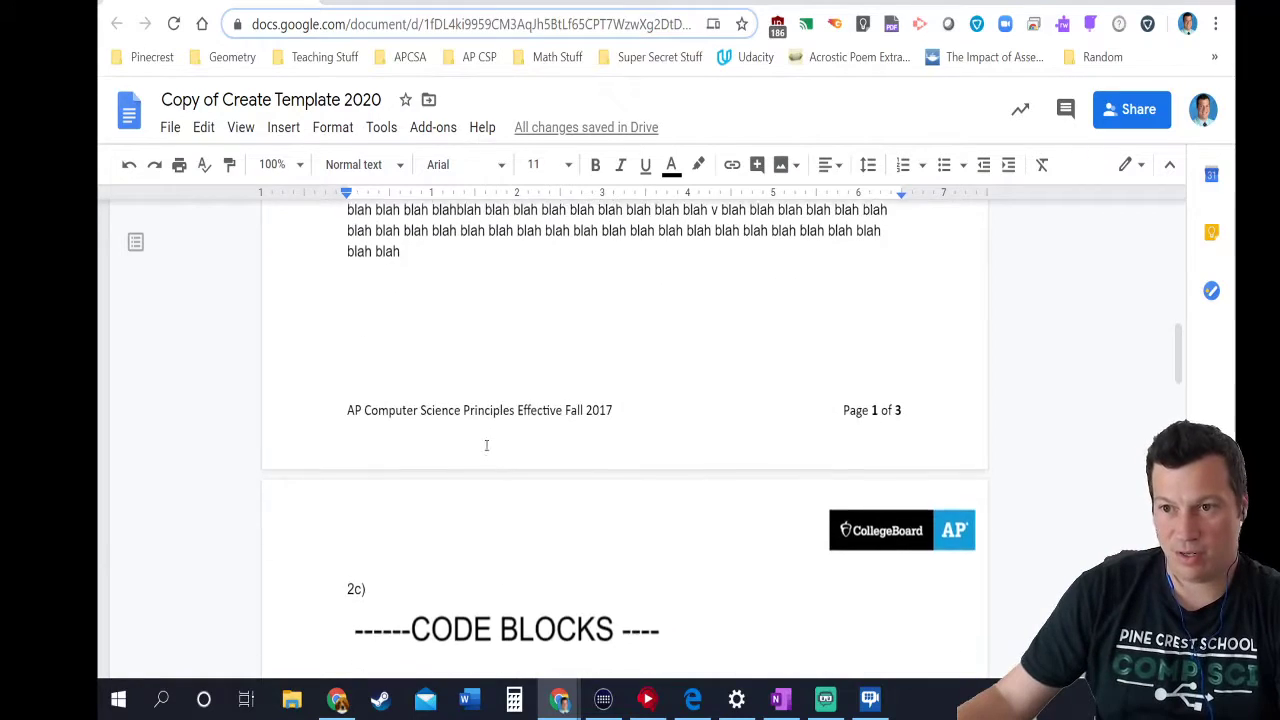
- Examine the code block drawings and accompanying text of responses 2c and 2d in the template
click(454, 312)
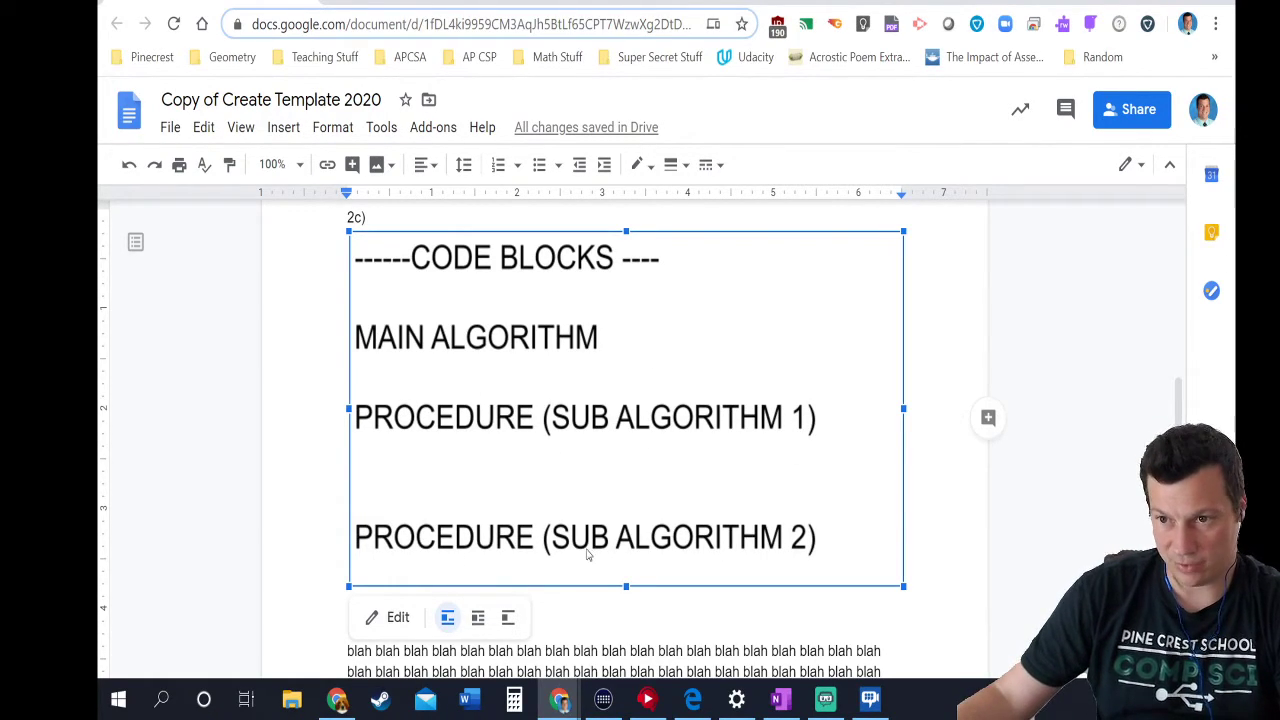
scroll(675, 538, down, 5)
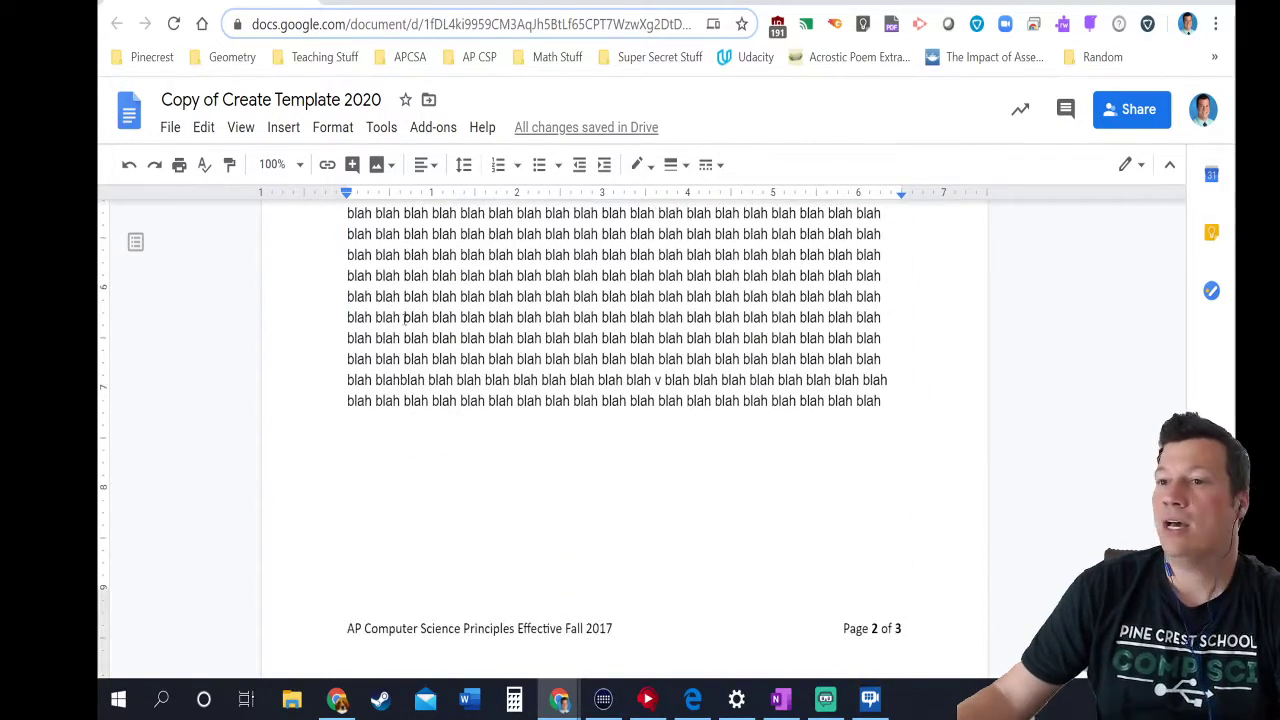
scroll(620, 440, up, 2)
scroll(565, 345, down, 4)
scroll(574, 340, down, 6)
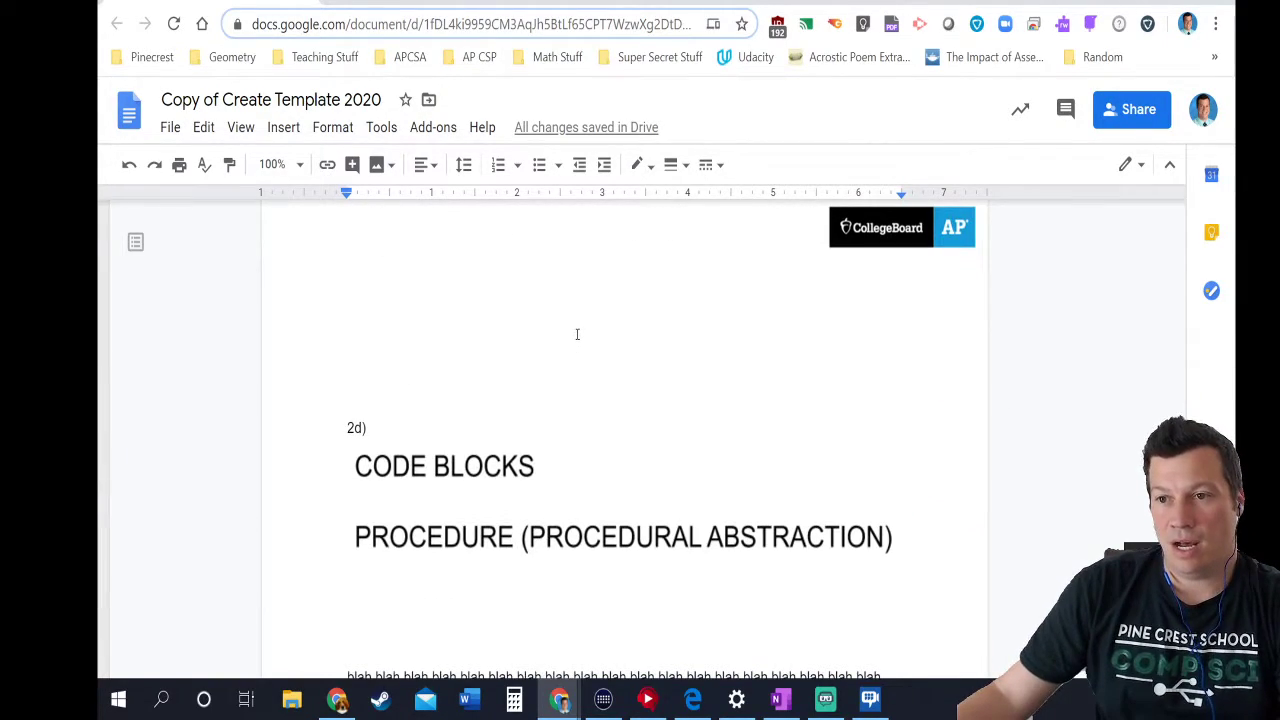
scroll(600, 326, up, 2)
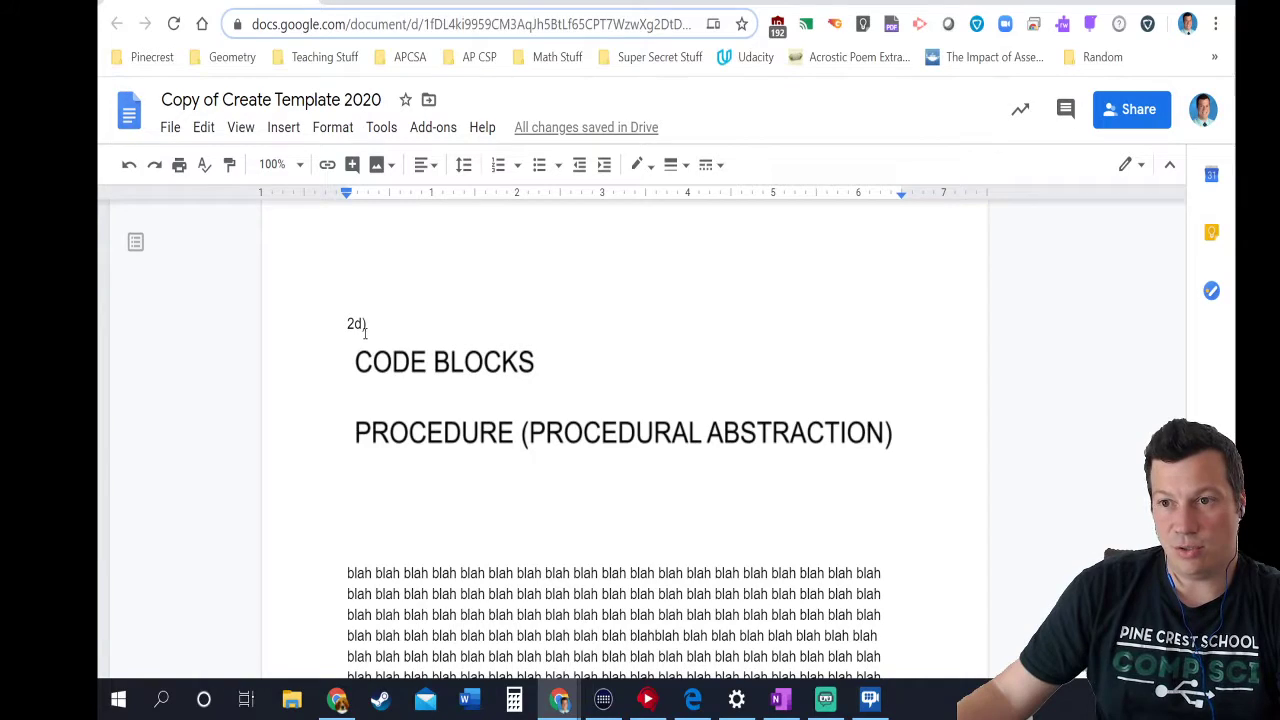
click(390, 371)
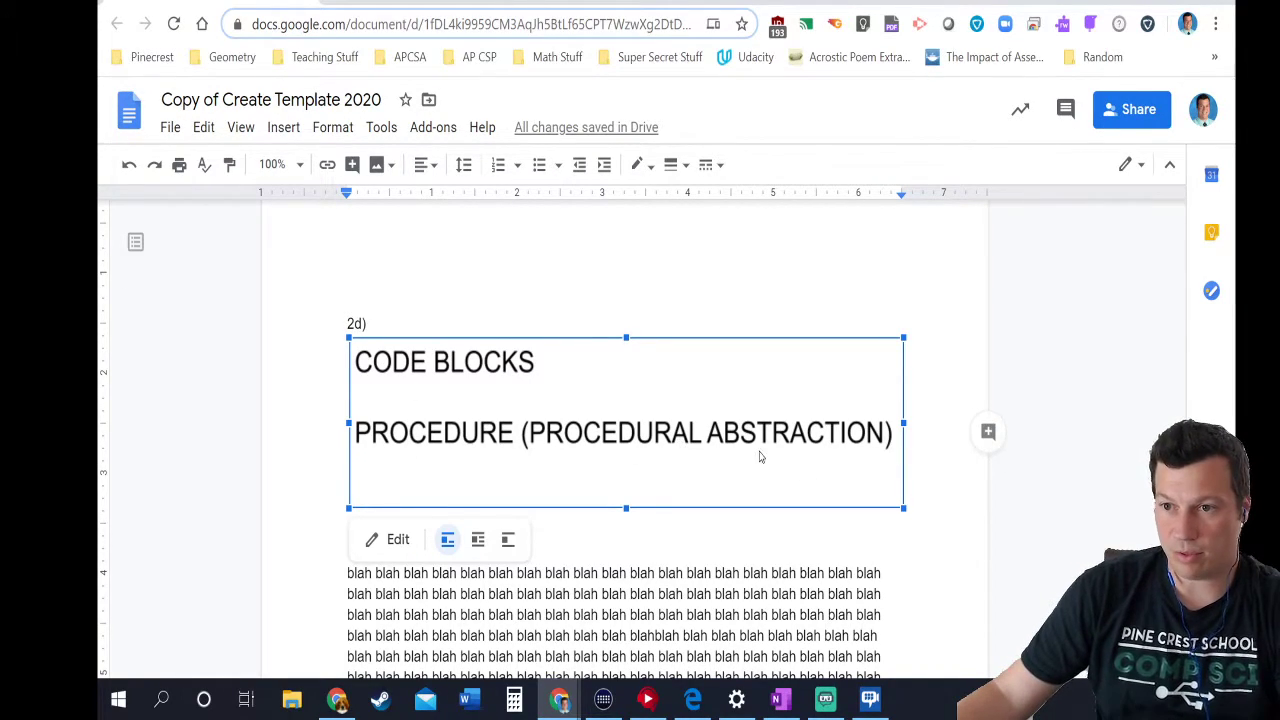
scroll(757, 457, down, 3)
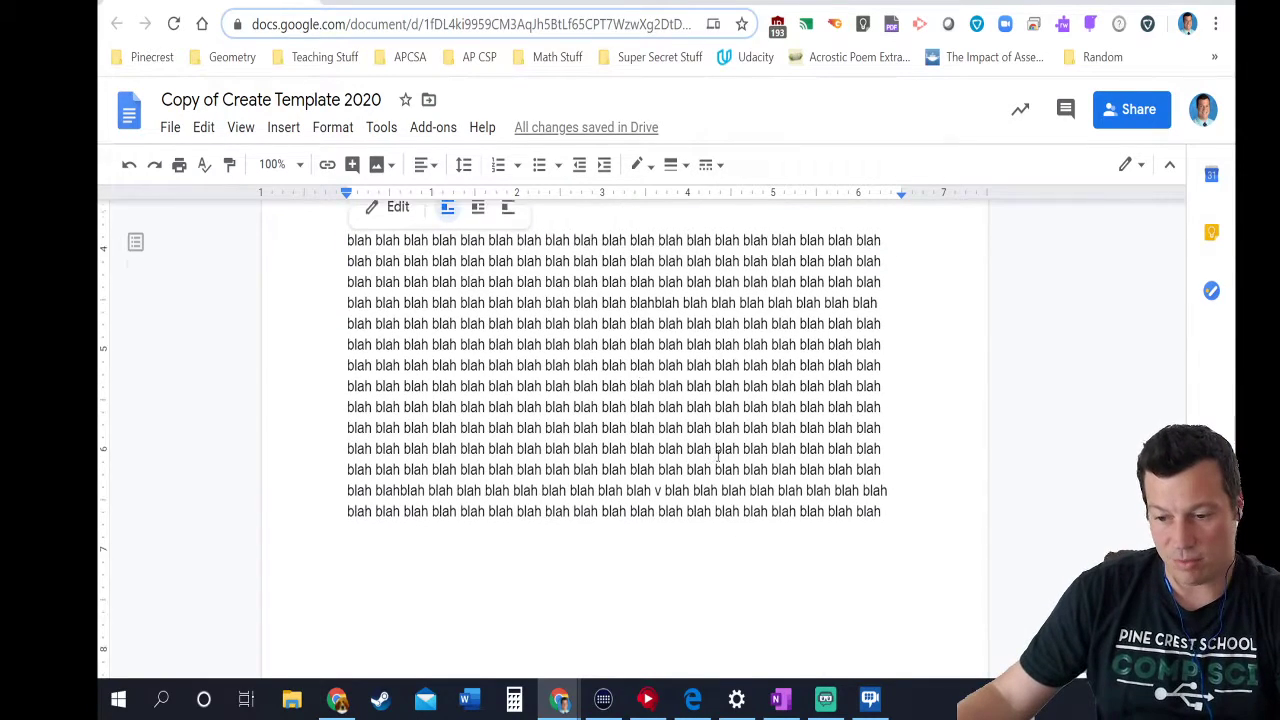
- Download the Create template document as a PDF Document (.pdf)
scroll(374, 285, up, 3)
click(170, 127)
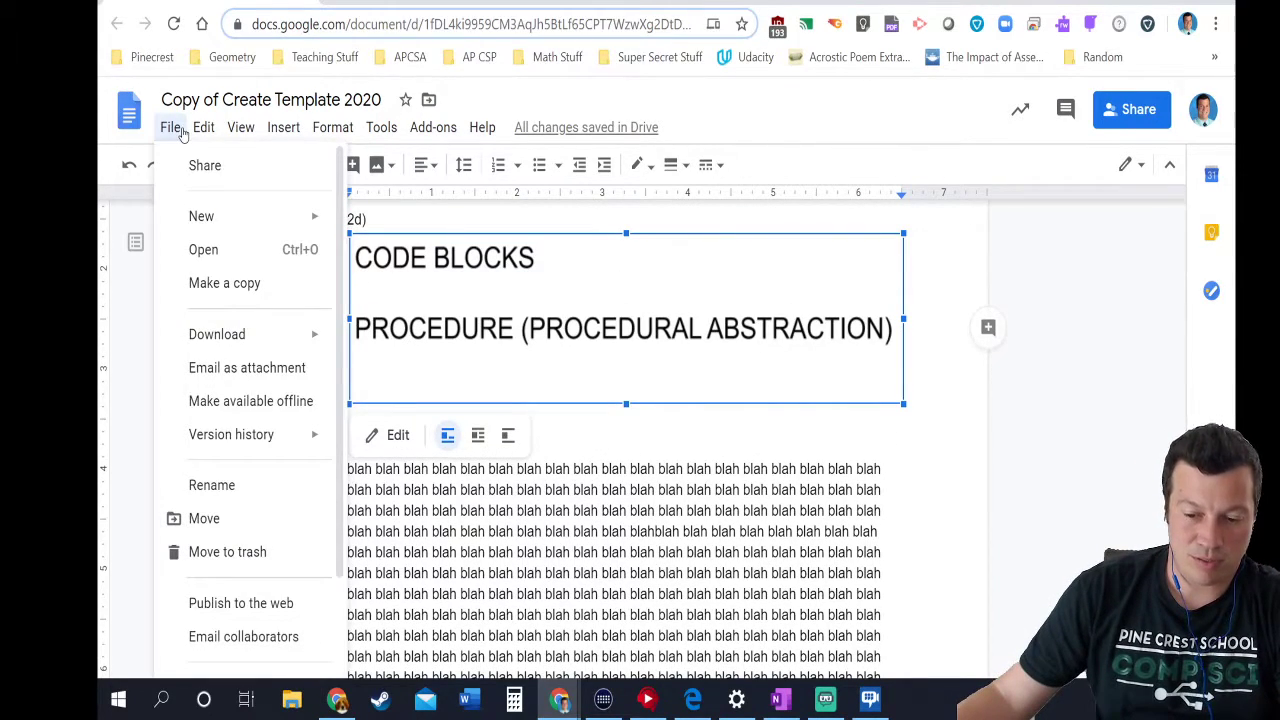
mouse_move(203, 127)
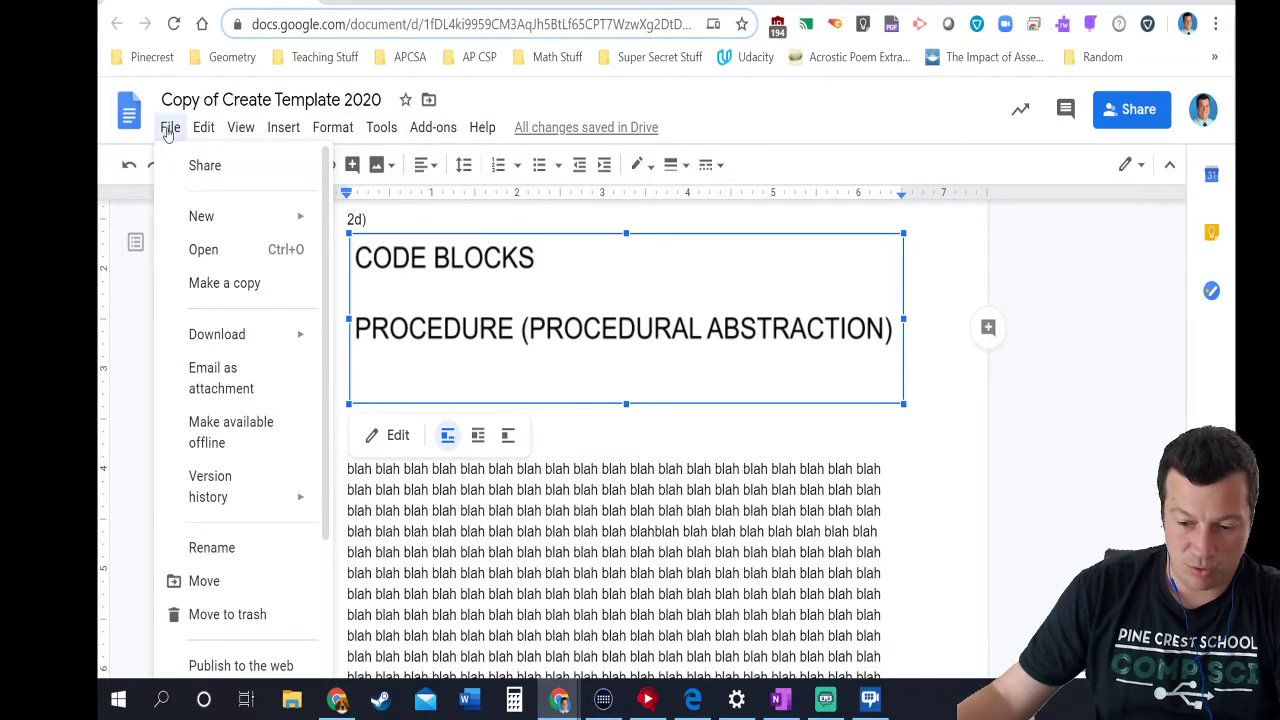
mouse_move(272, 342)
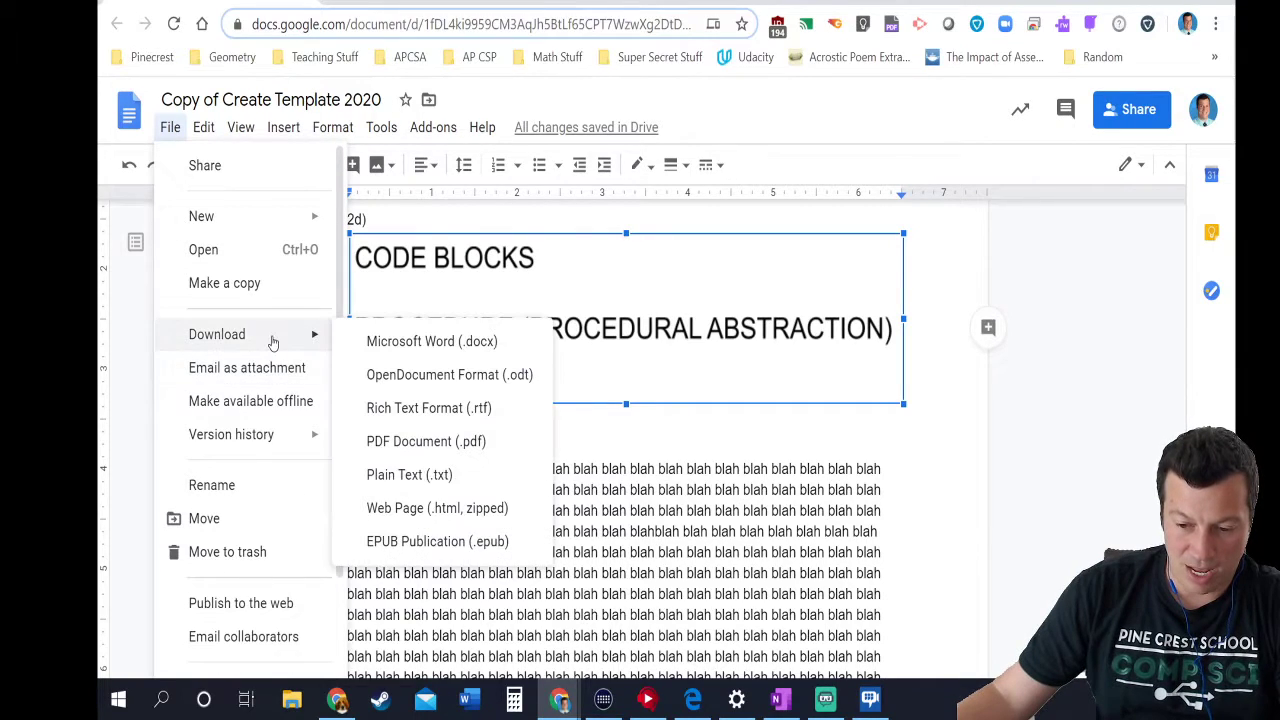
click(464, 446)
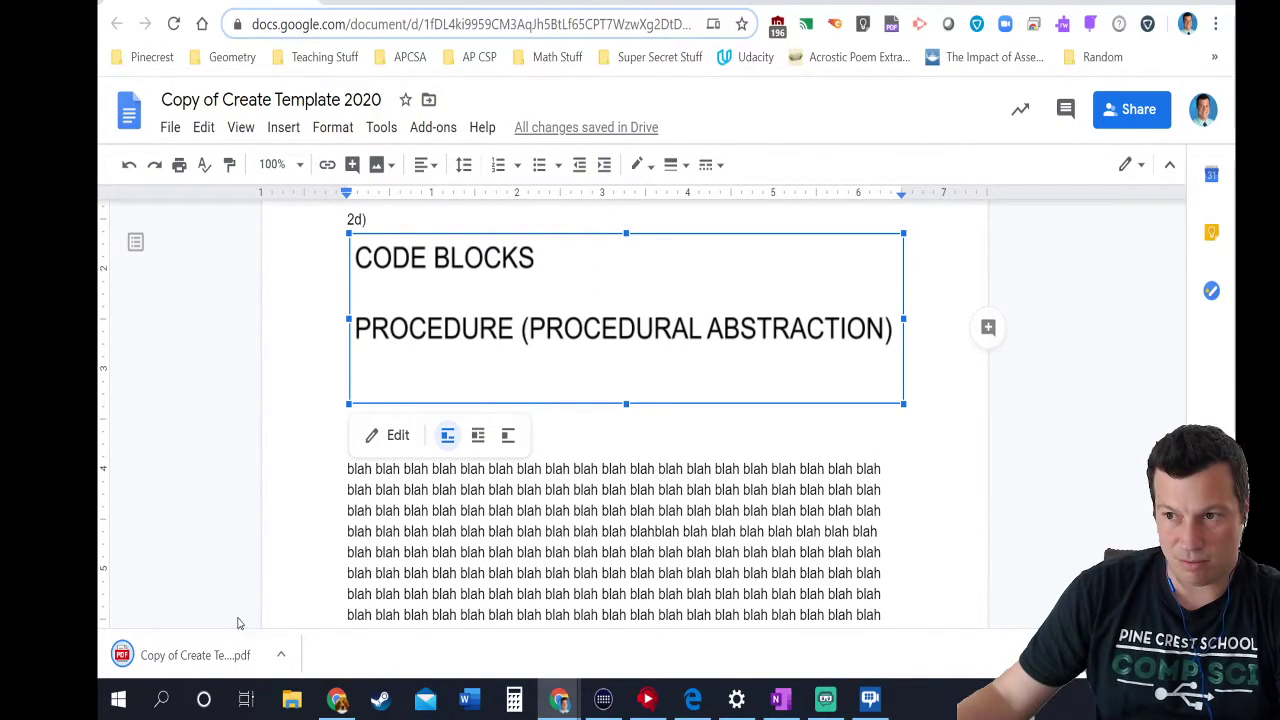
- Open the downloaded Copy of Create Template 2020.pdf and check all its pages, including the 2c code blocks
click(190, 655)
scroll(658, 485, down, 15)
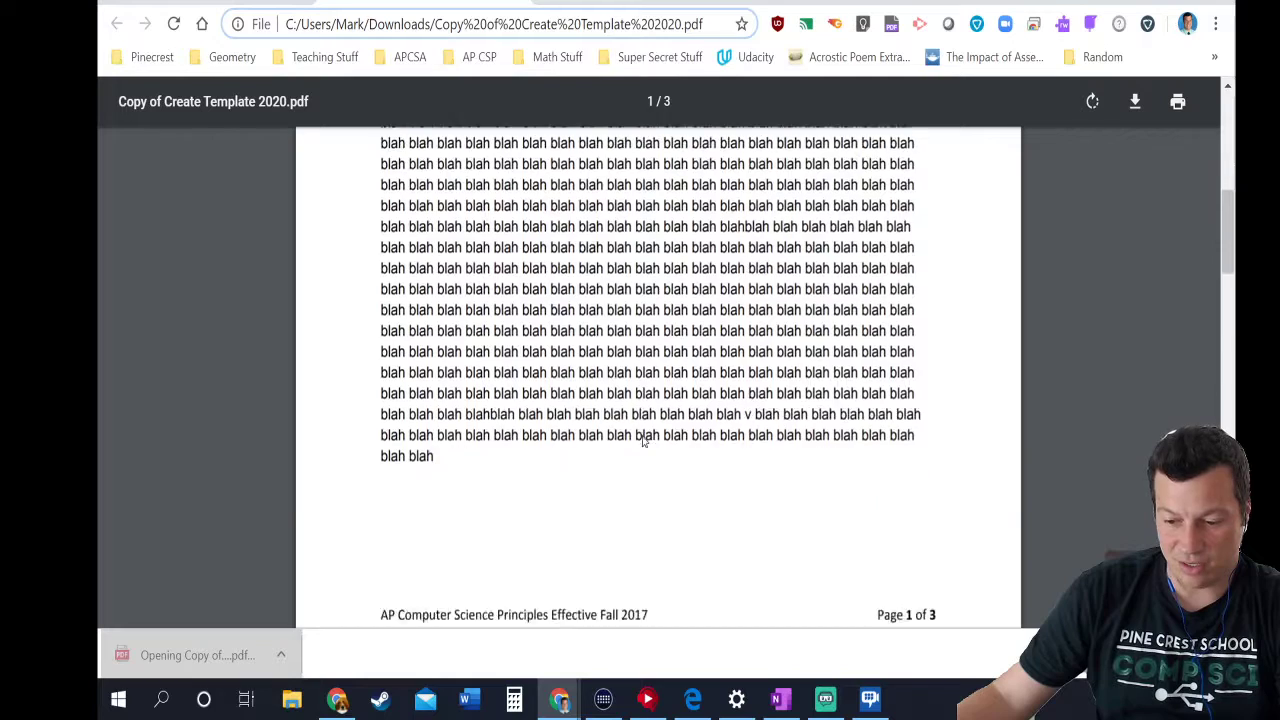
scroll(645, 435, down, 5)
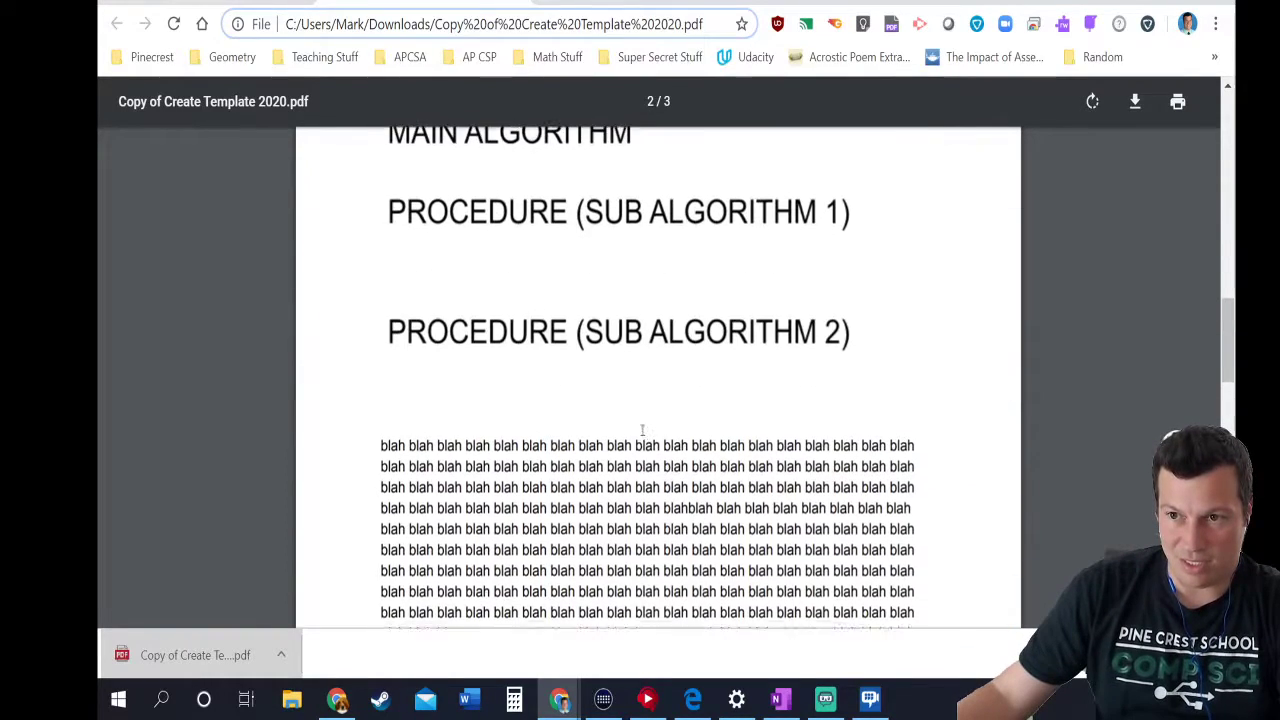
scroll(600, 420, up, 2)
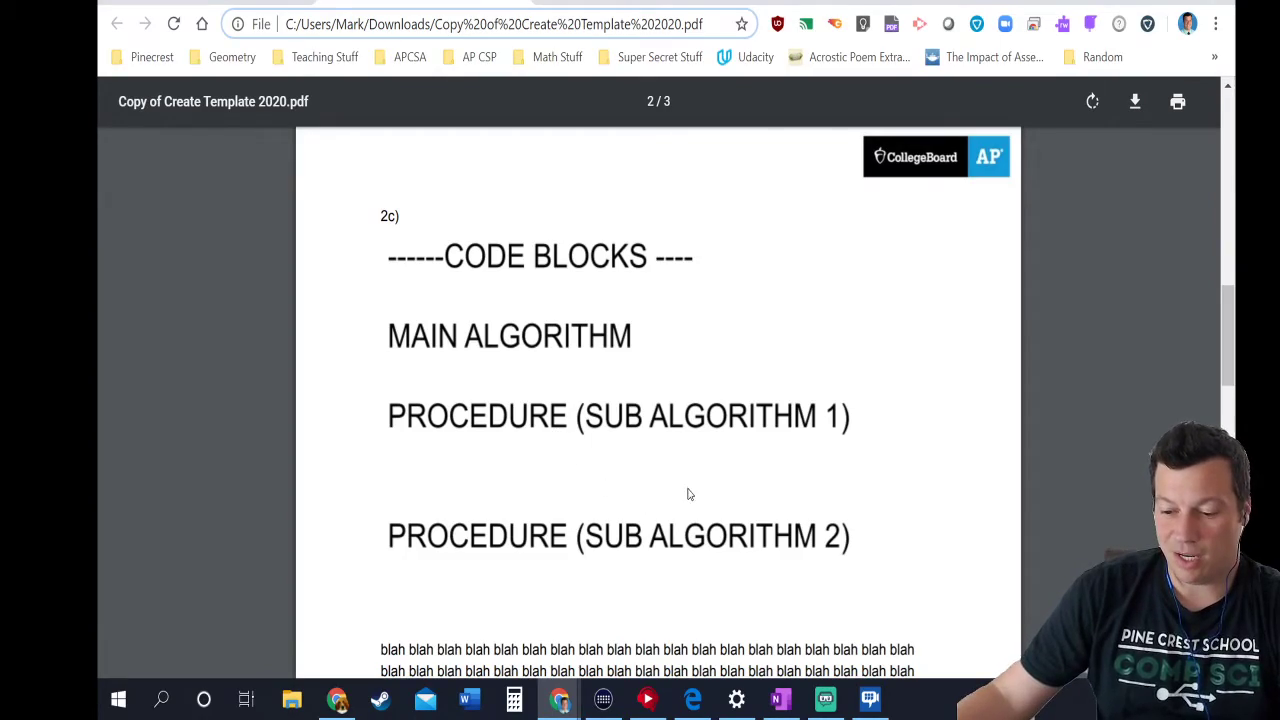
scroll(660, 434, down, 10)
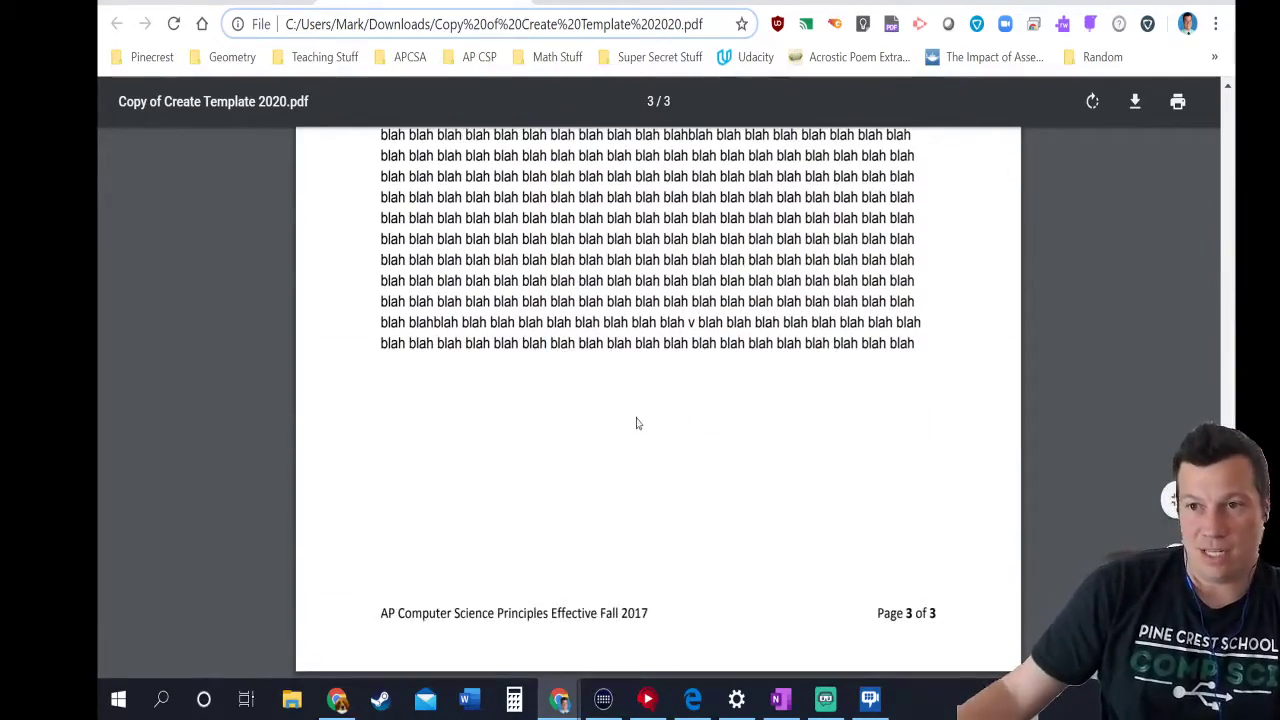
scroll(637, 425, up, 20)
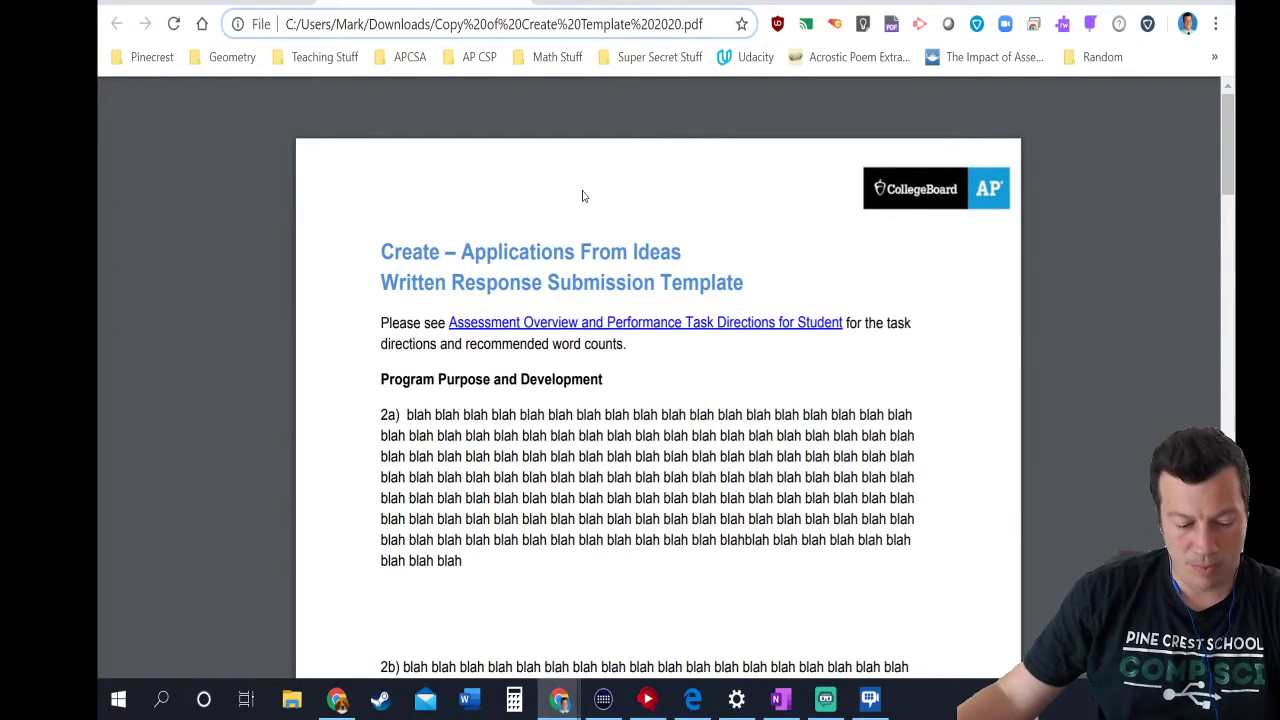
- Return to the template document in Google Docs, deselect the 2d drawing and go back through the responses to the first page
mouse_move(606, 91)
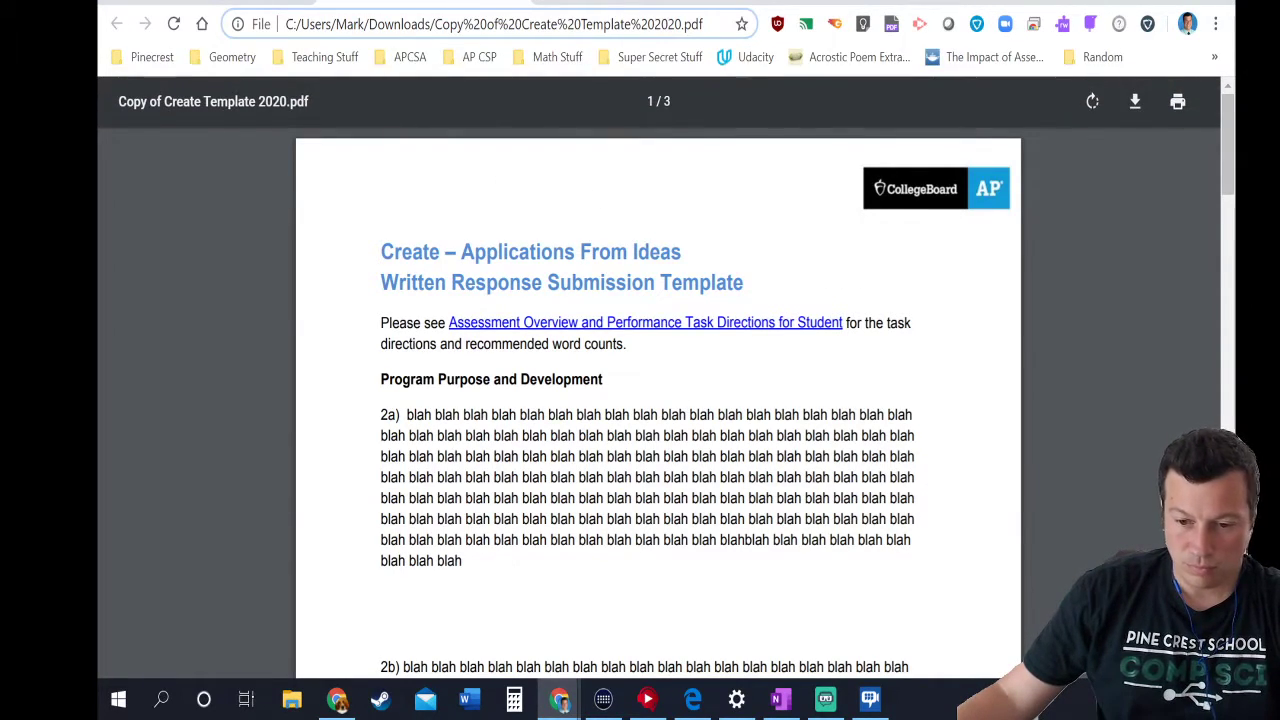
click(258, 3)
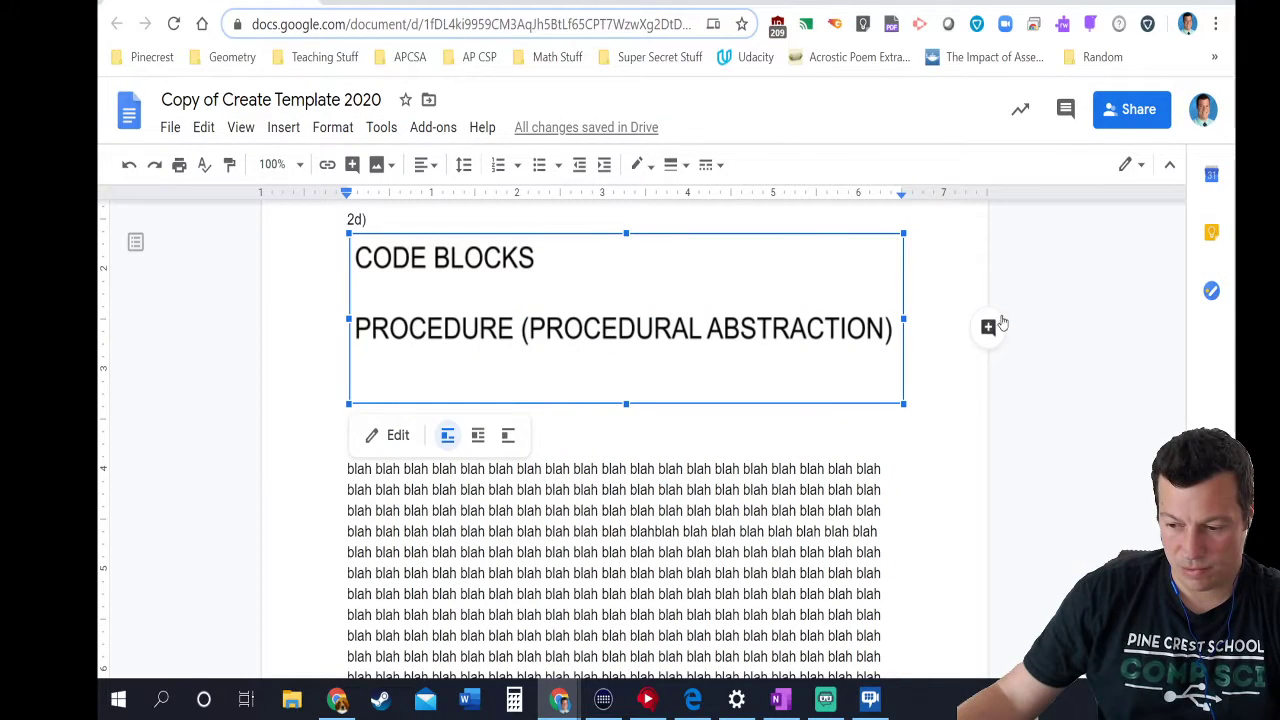
click(1074, 357)
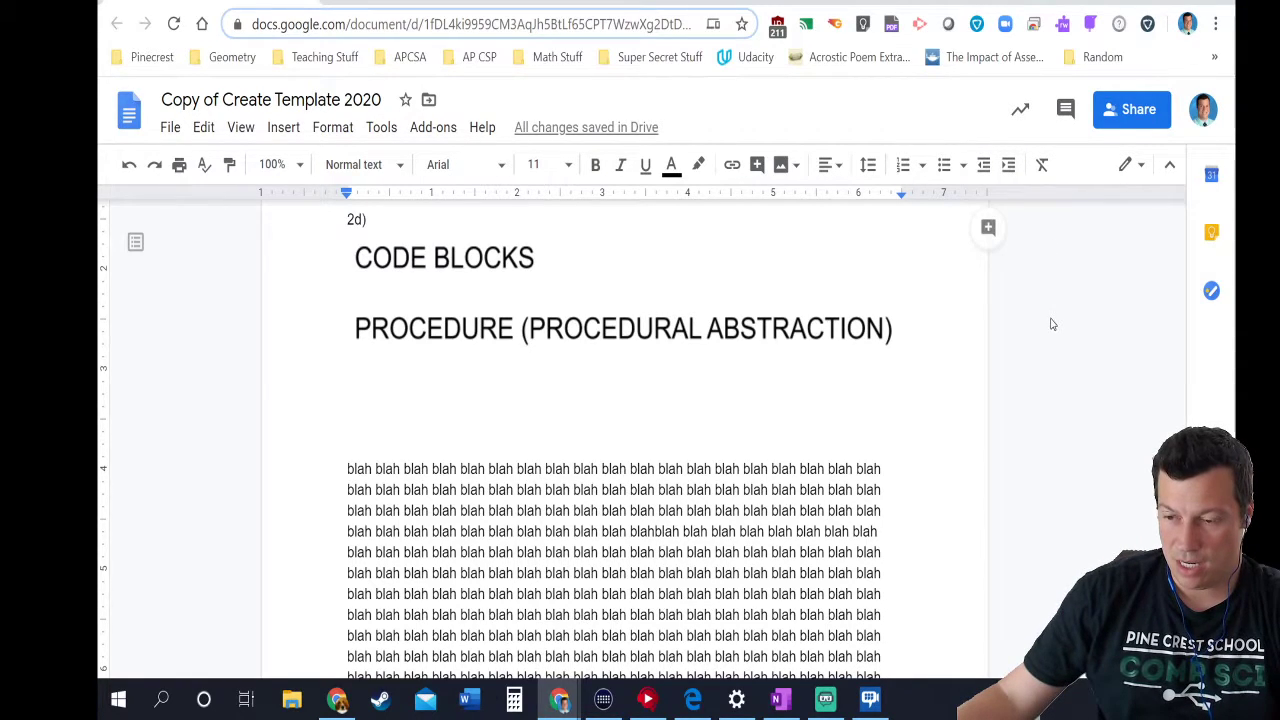
scroll(1050, 323, up, 4)
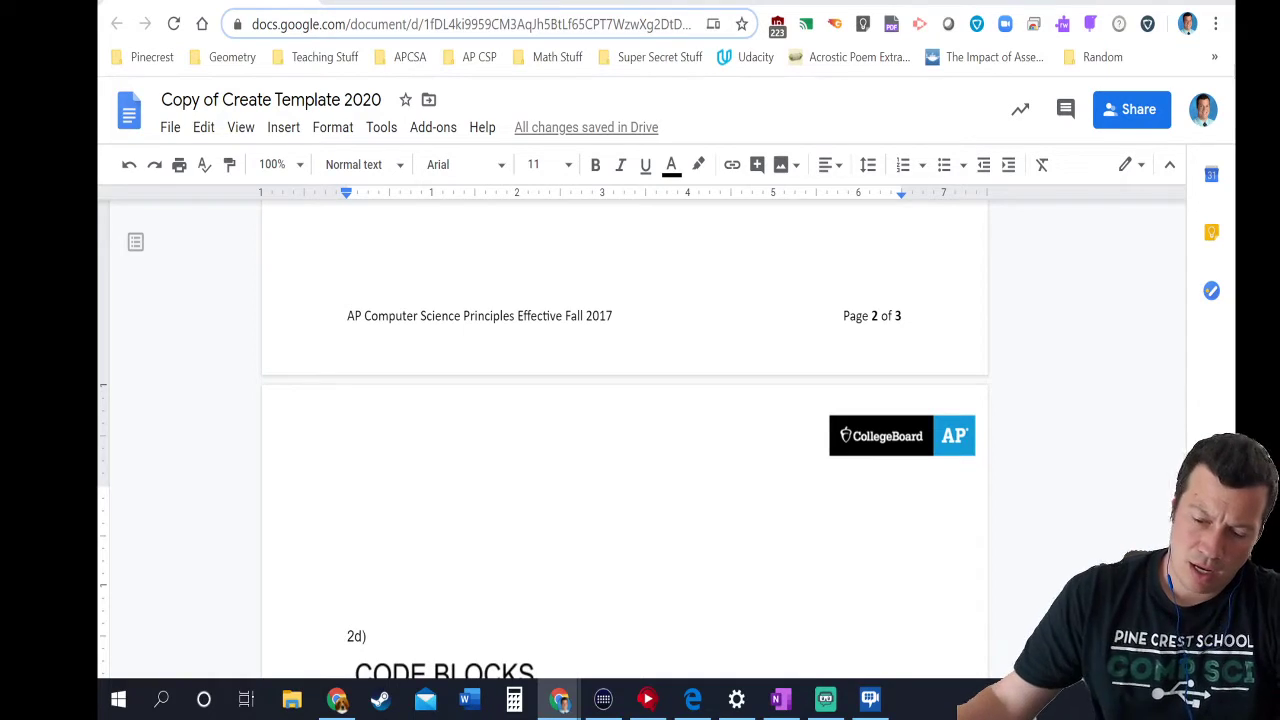
scroll(608, 250, up, 15)
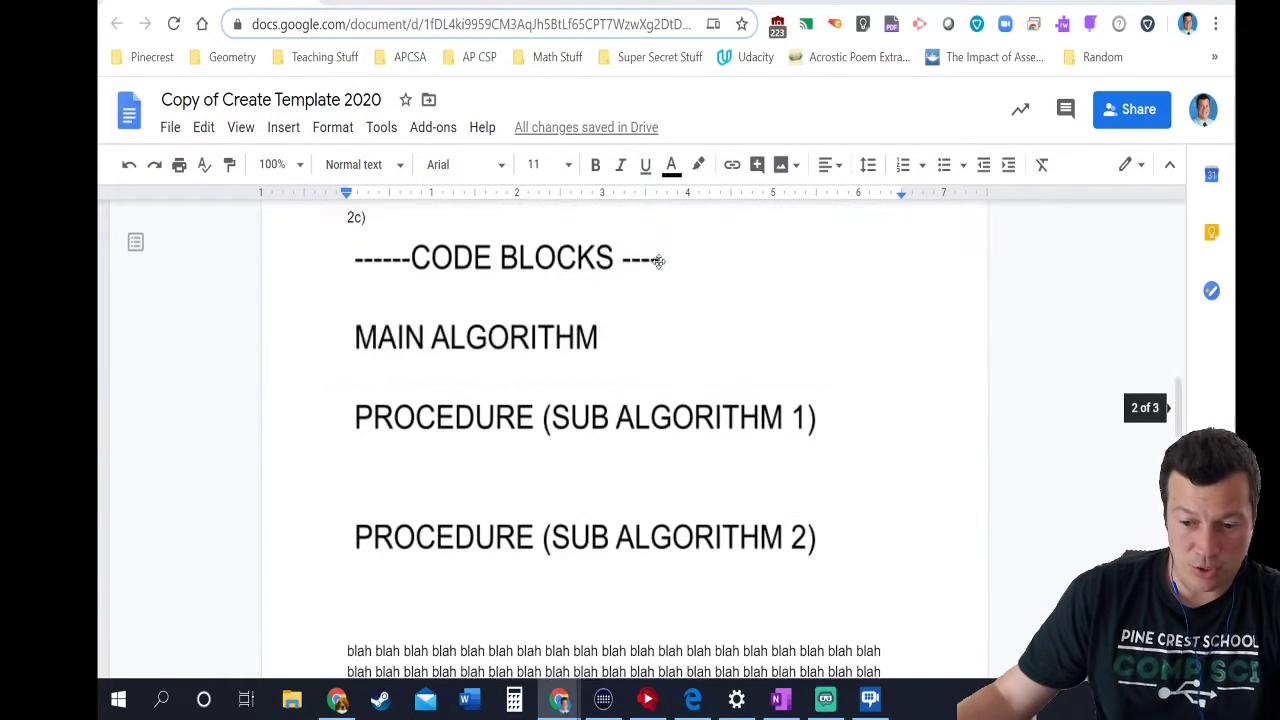
scroll(605, 258, up, 5)
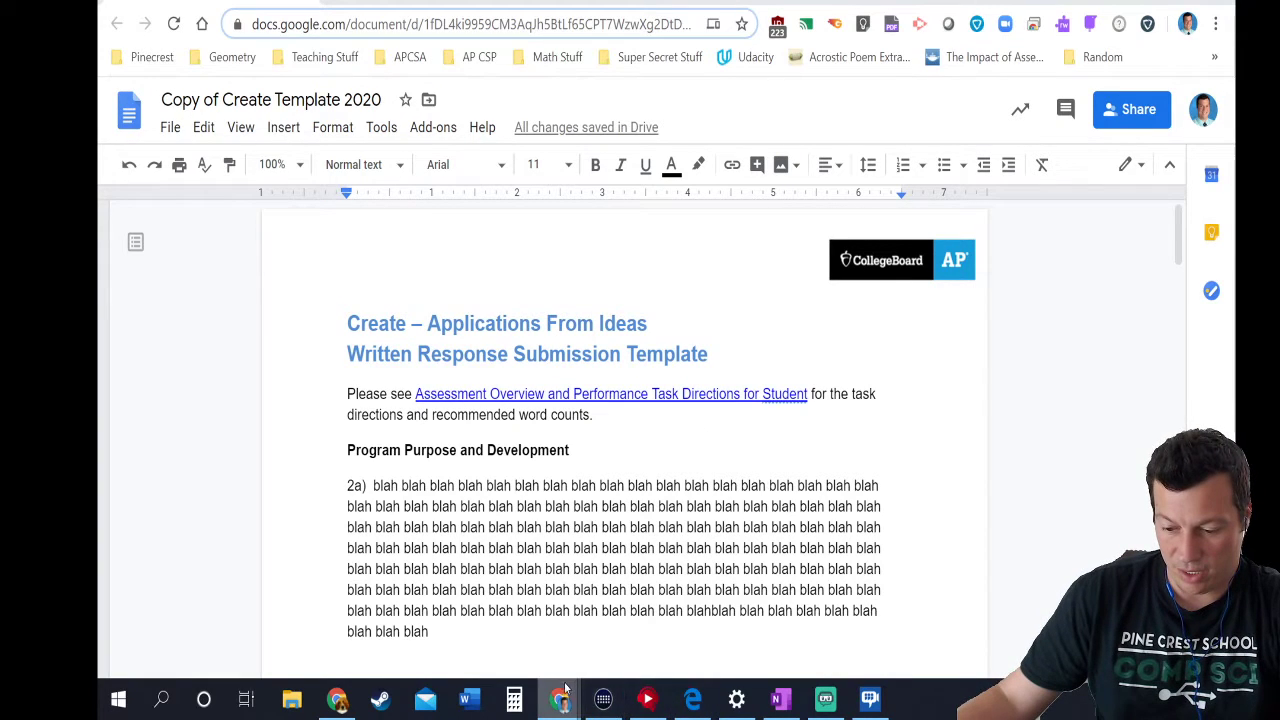
- Switch to AP Digital Portfolio, review the Program Code requirements and read the Create task's Overview page
mouse_move(562, 698)
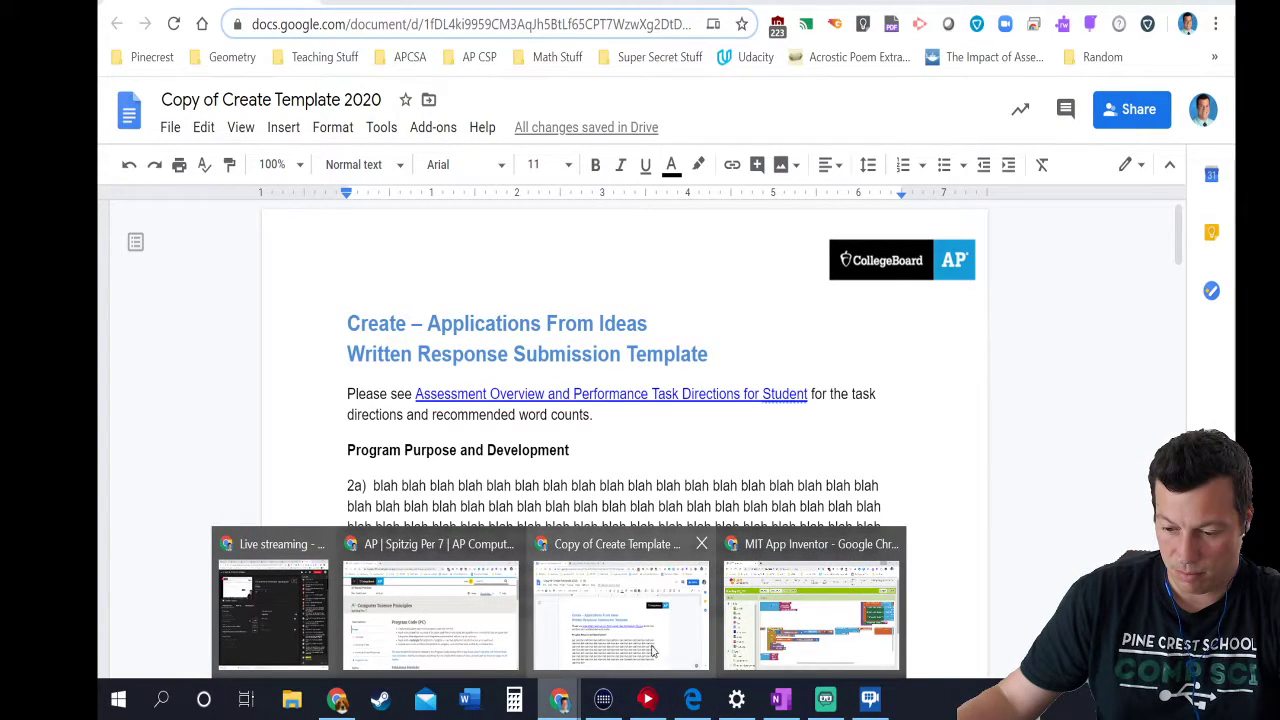
click(445, 599)
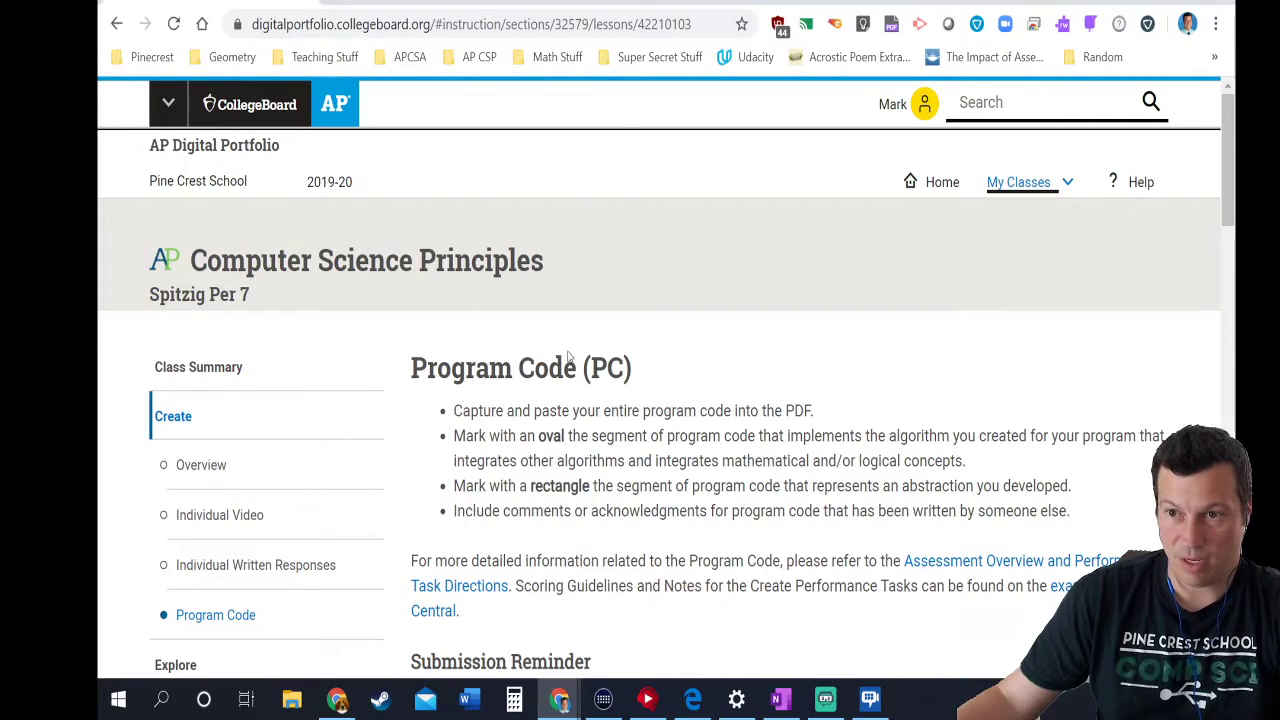
scroll(200, 530, down, 1)
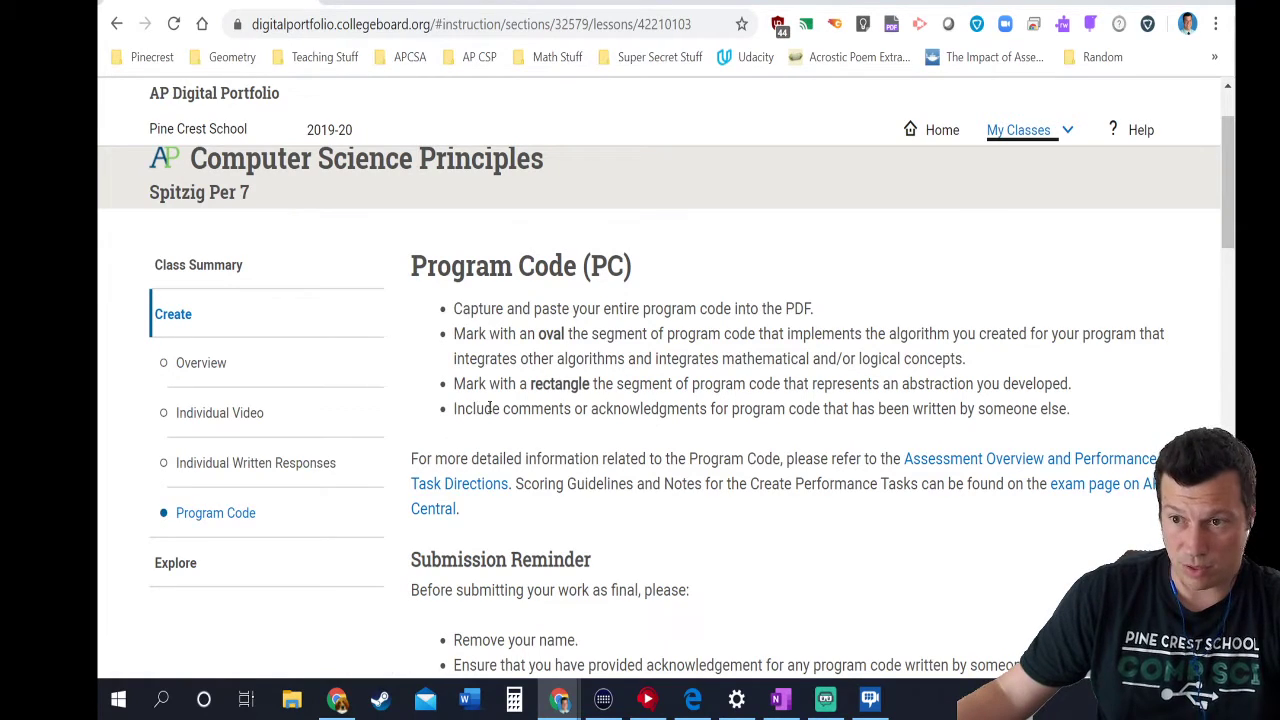
click(185, 366)
scroll(649, 404, down, 3)
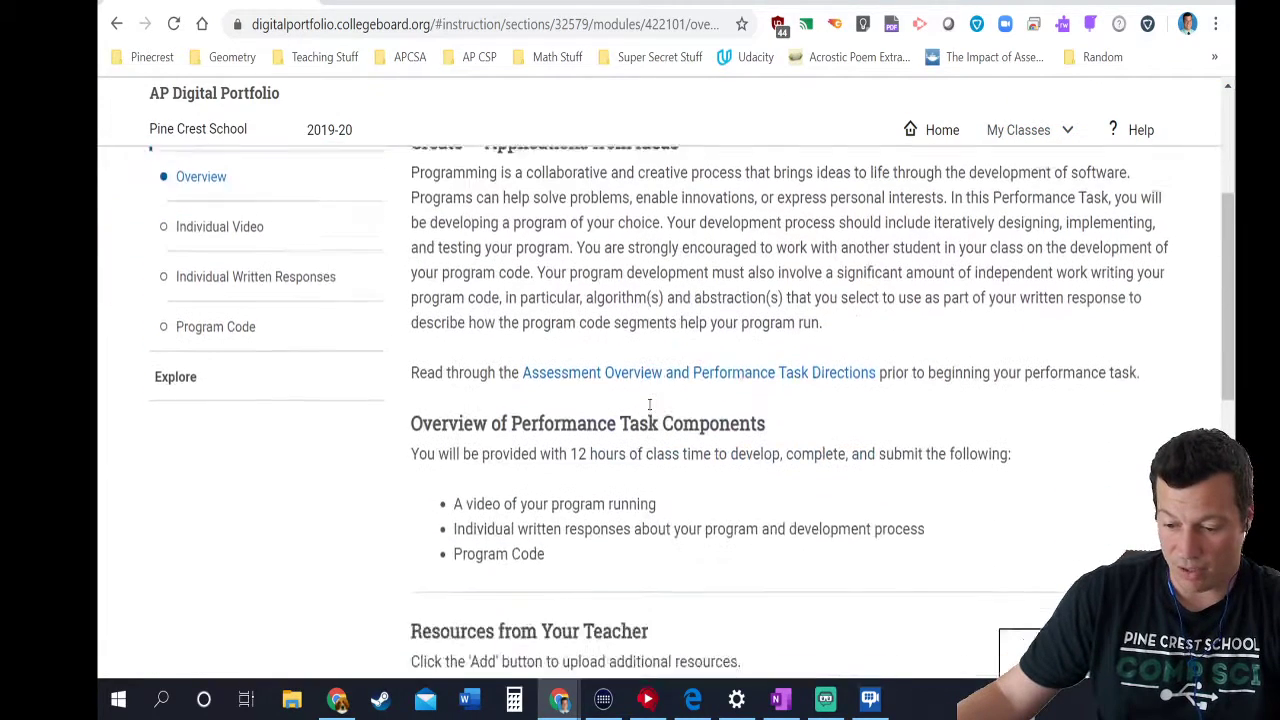
- Open the Assessment Overview and Performance Task Directions and highlight "Explore – Impact" in the Explore performance task's title
click(610, 350)
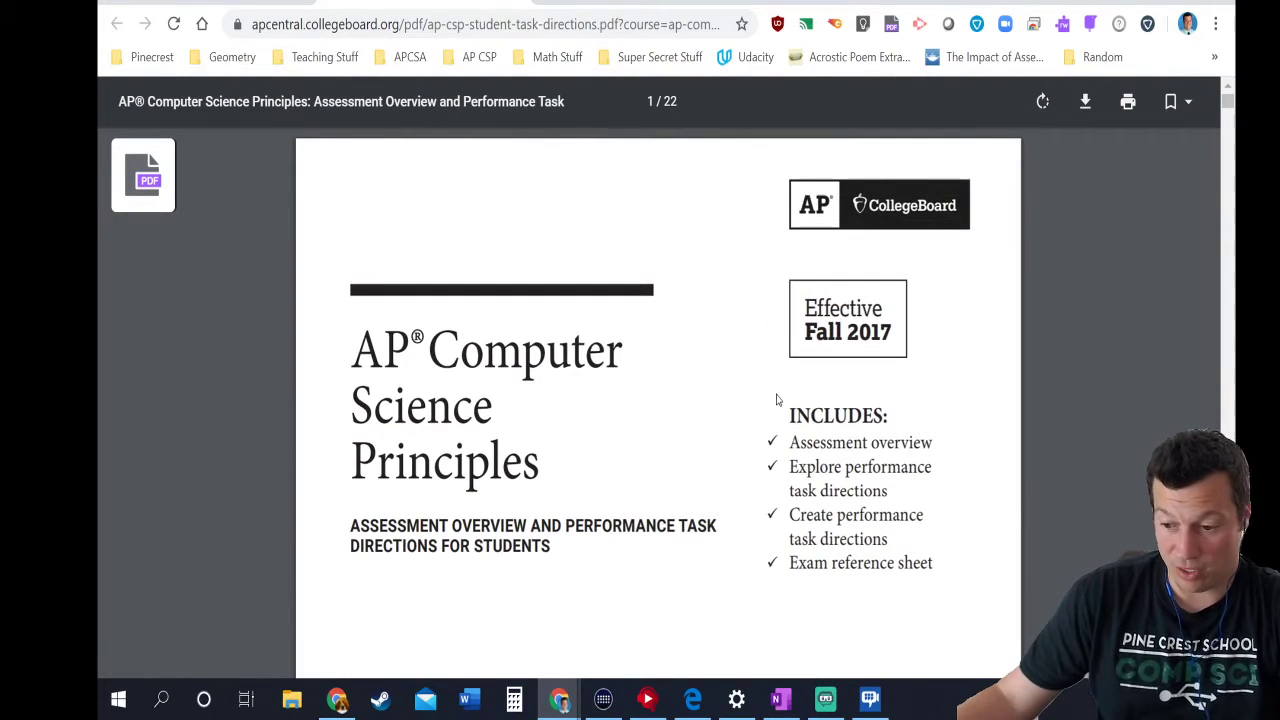
scroll(723, 463, down, 5)
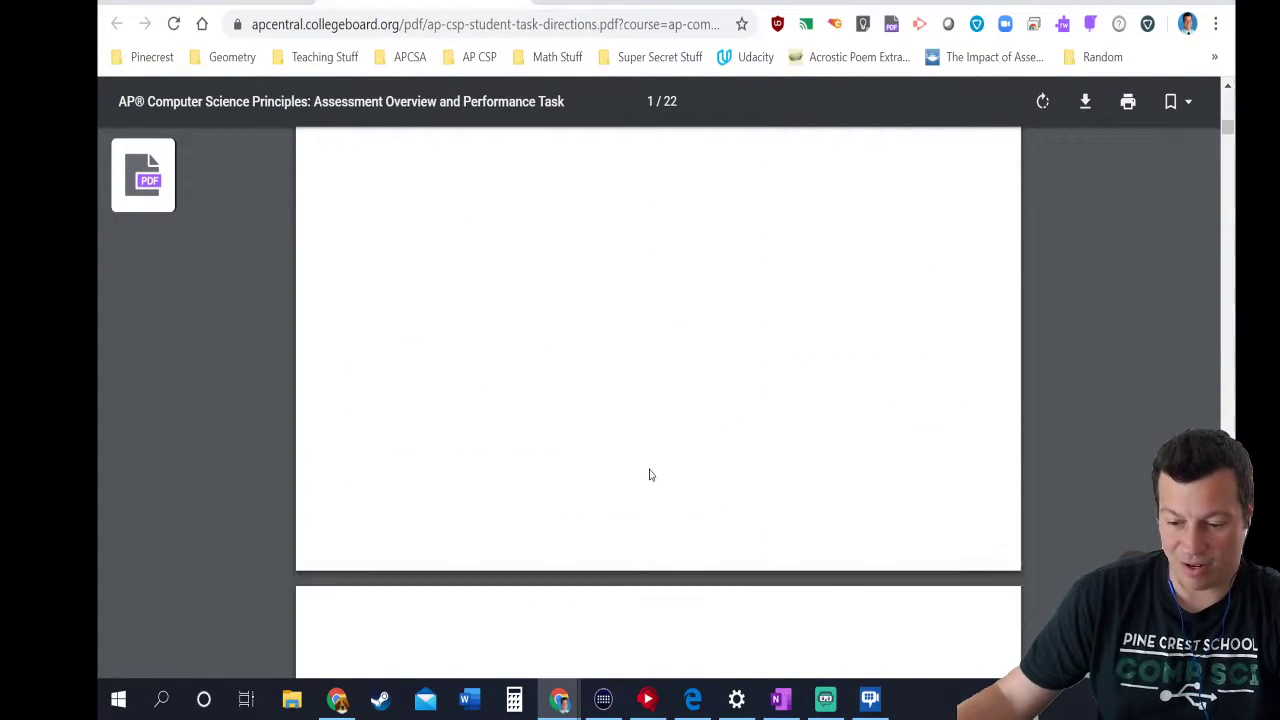
scroll(649, 475, down, 9)
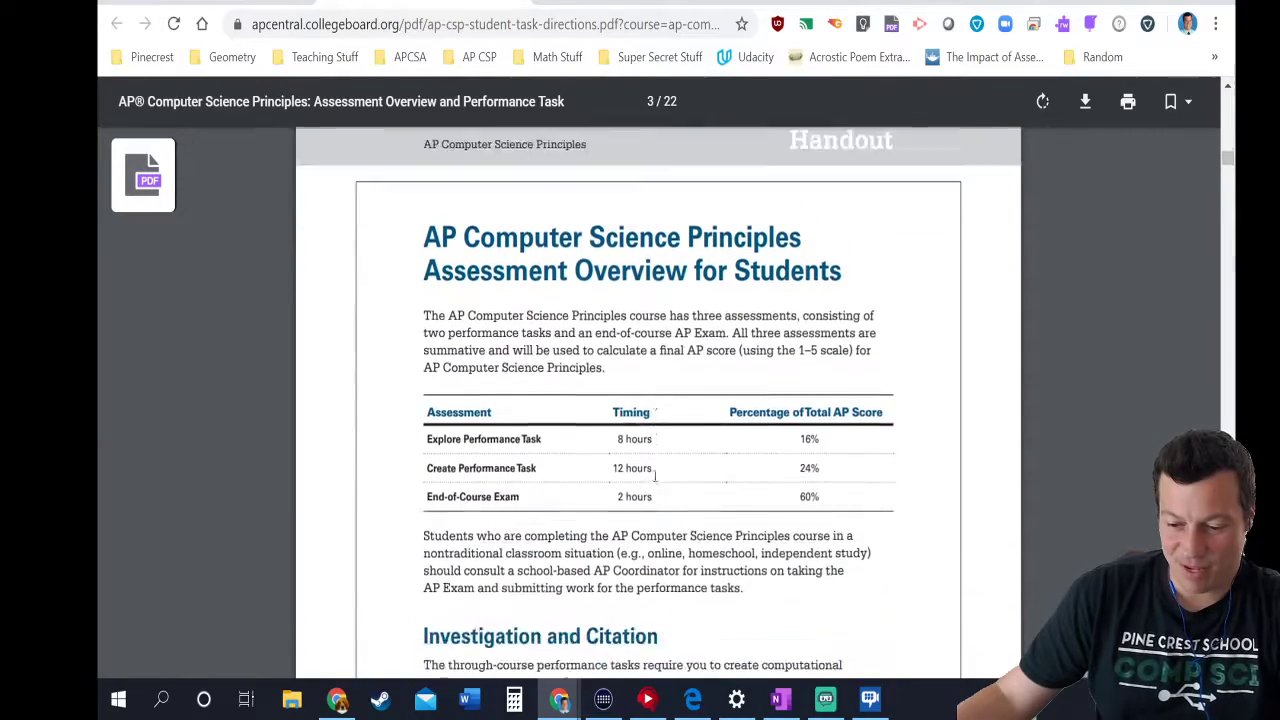
scroll(655, 476, down, 15)
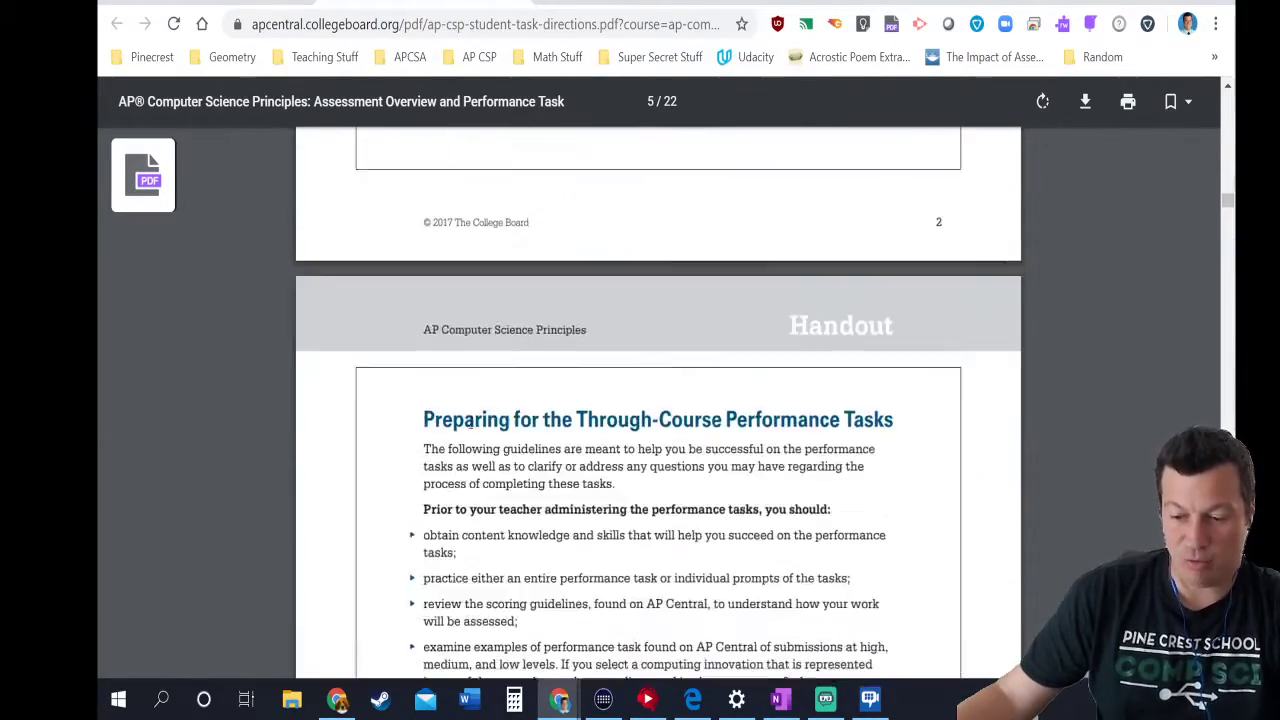
scroll(468, 423, down, 8)
scroll(505, 390, down, 5)
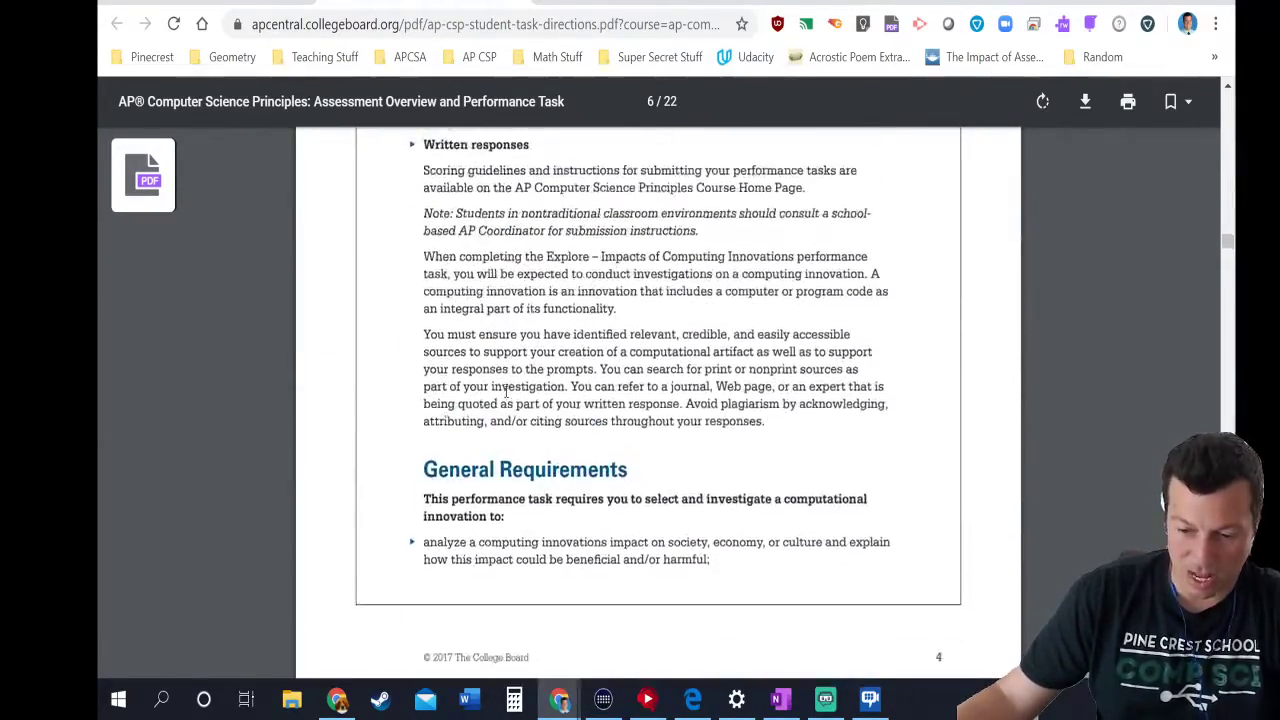
scroll(505, 390, up, 6)
drag(641, 275, 838, 277)
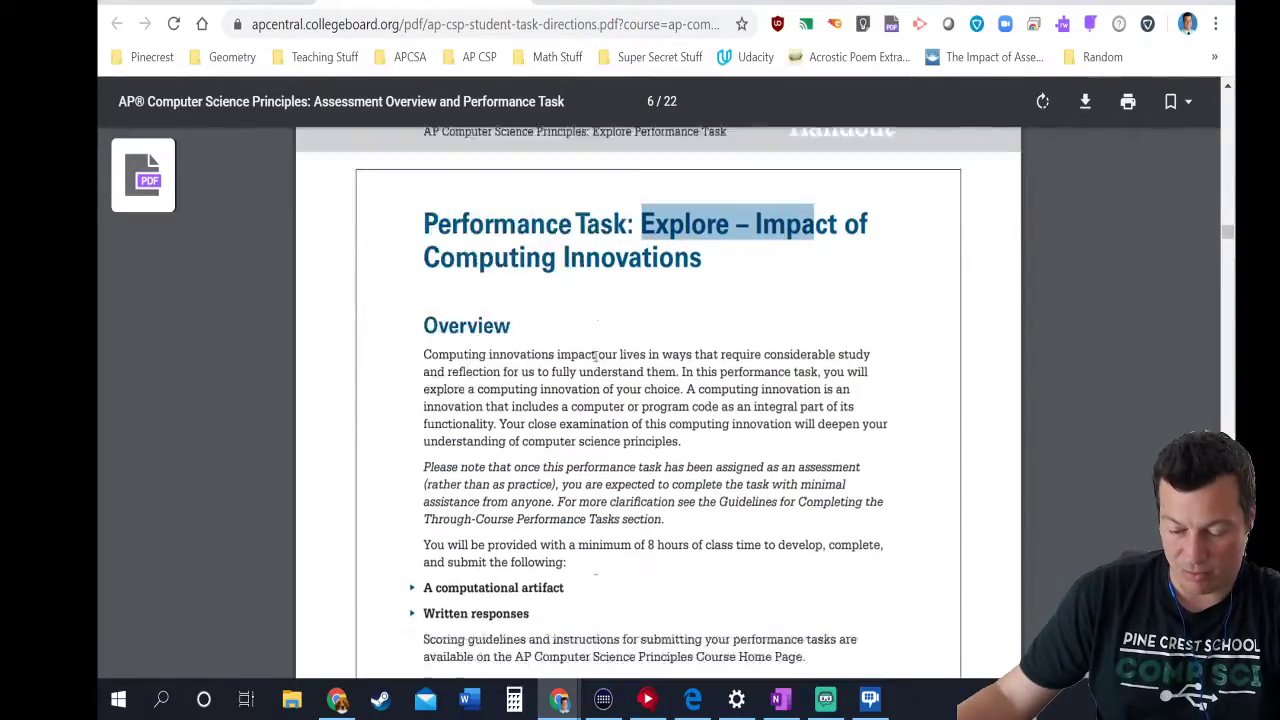
- Go past the Explore section of the directions to the start of the "Create – Applications from Ideas" performance task
scroll(603, 363, down, 15)
scroll(603, 363, down, 15)
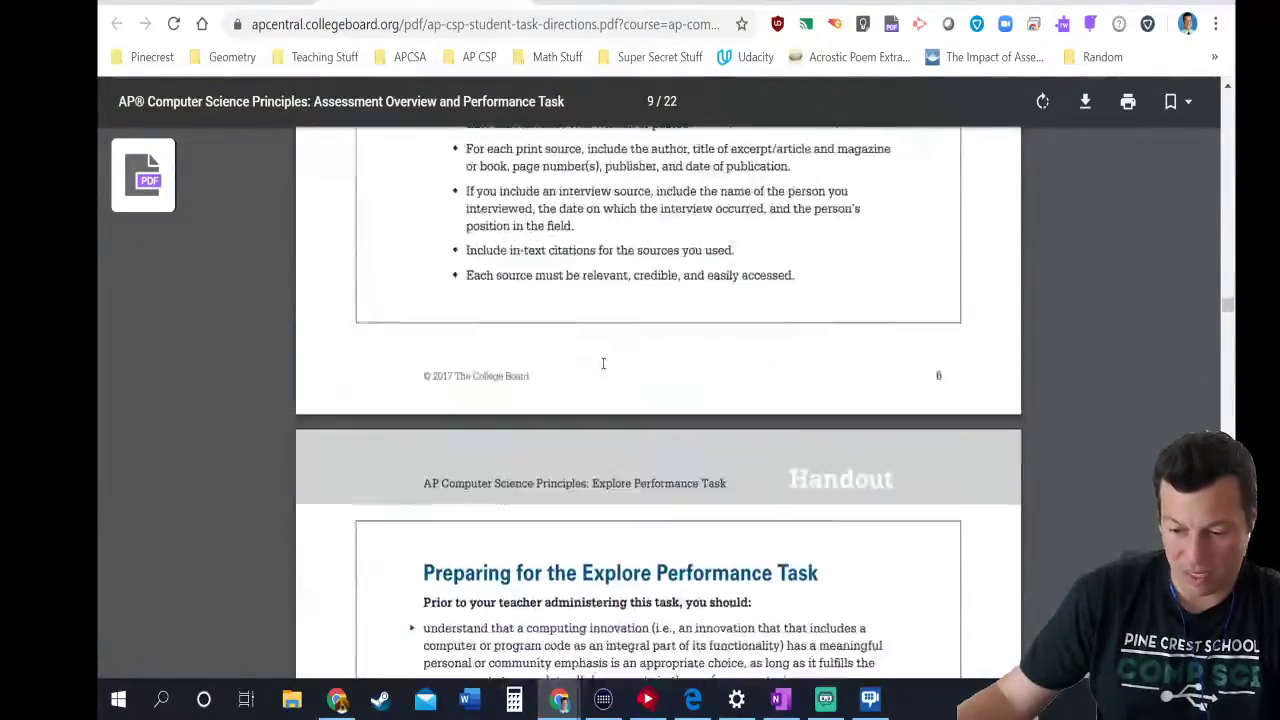
scroll(605, 371, down, 10)
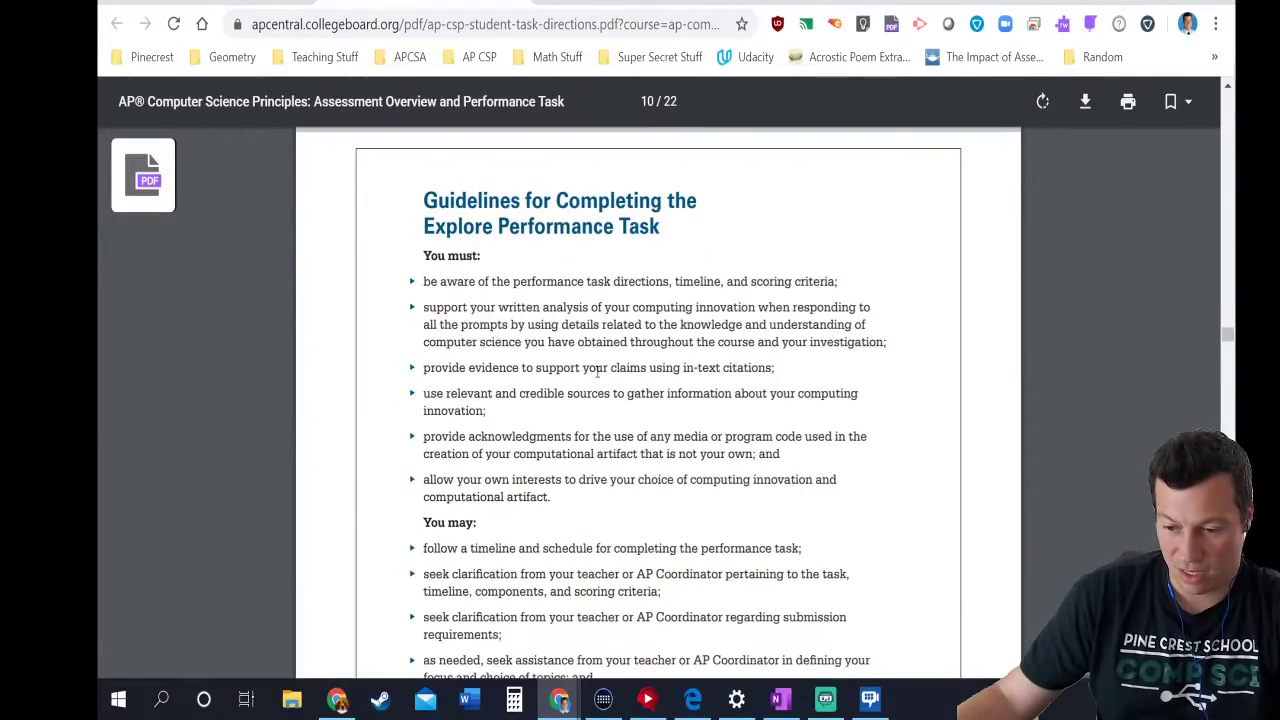
scroll(627, 361, down, 15)
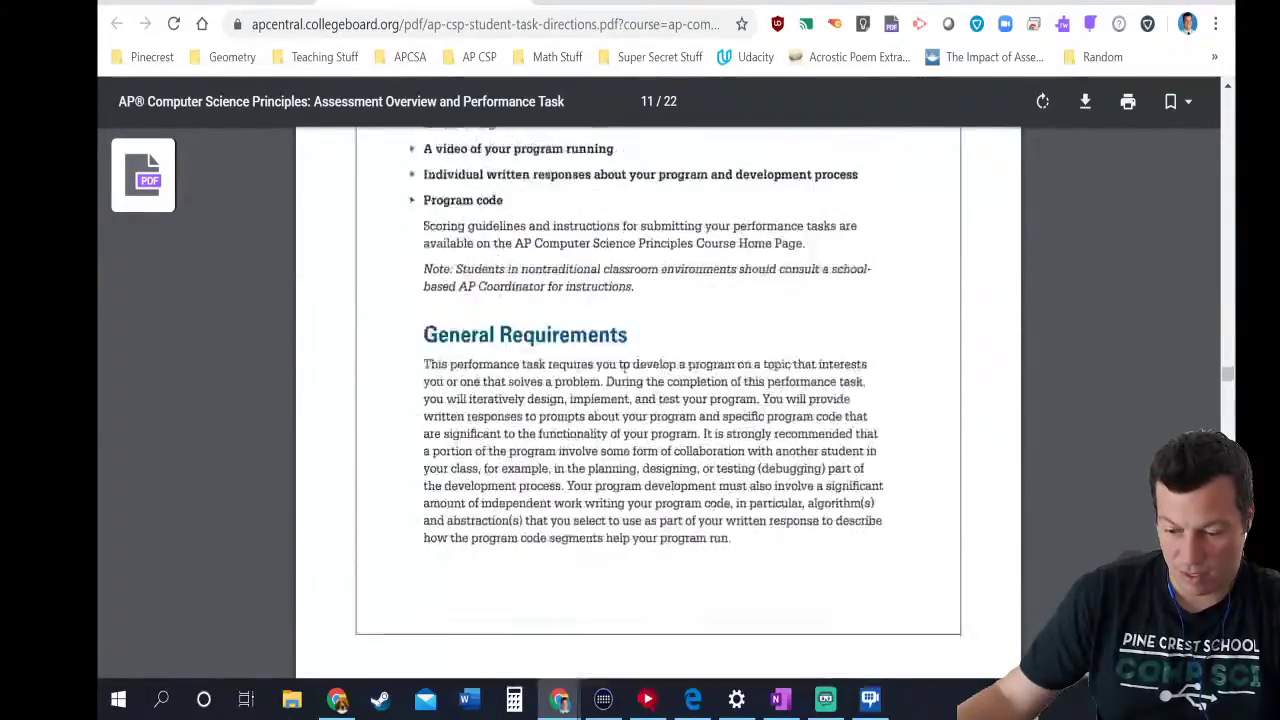
scroll(622, 377, up, 5)
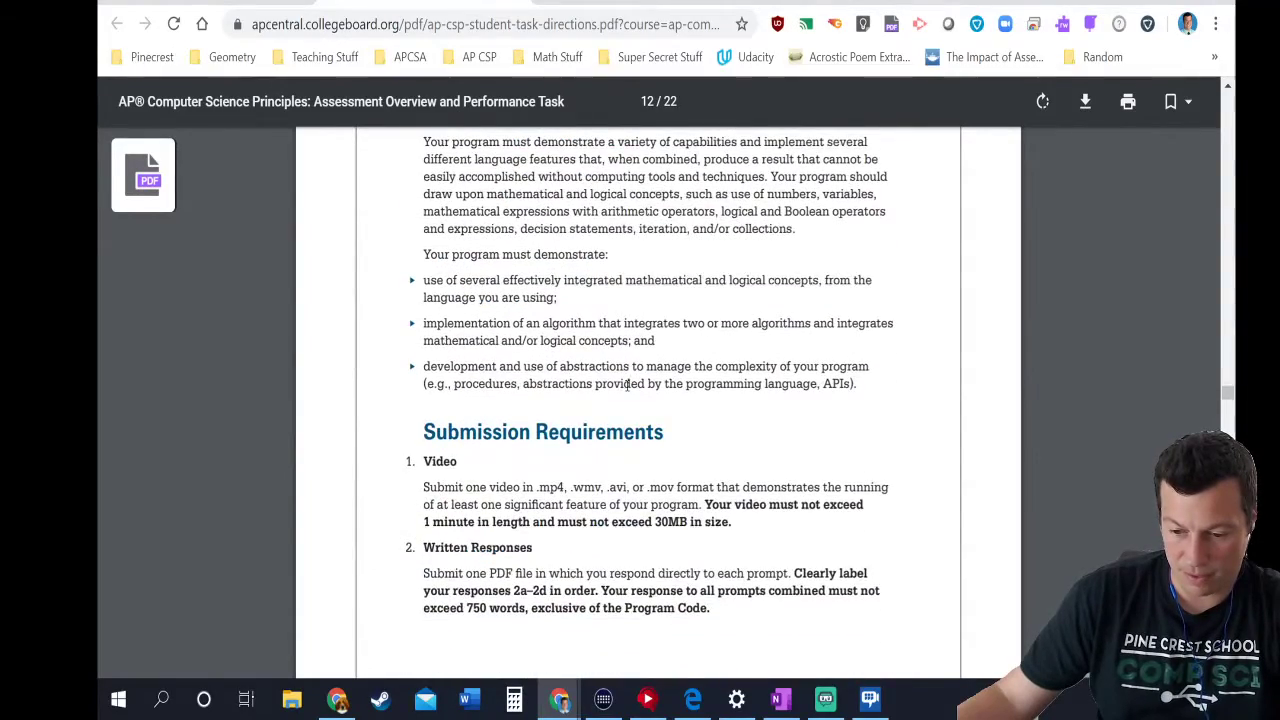
scroll(627, 385, up, 8)
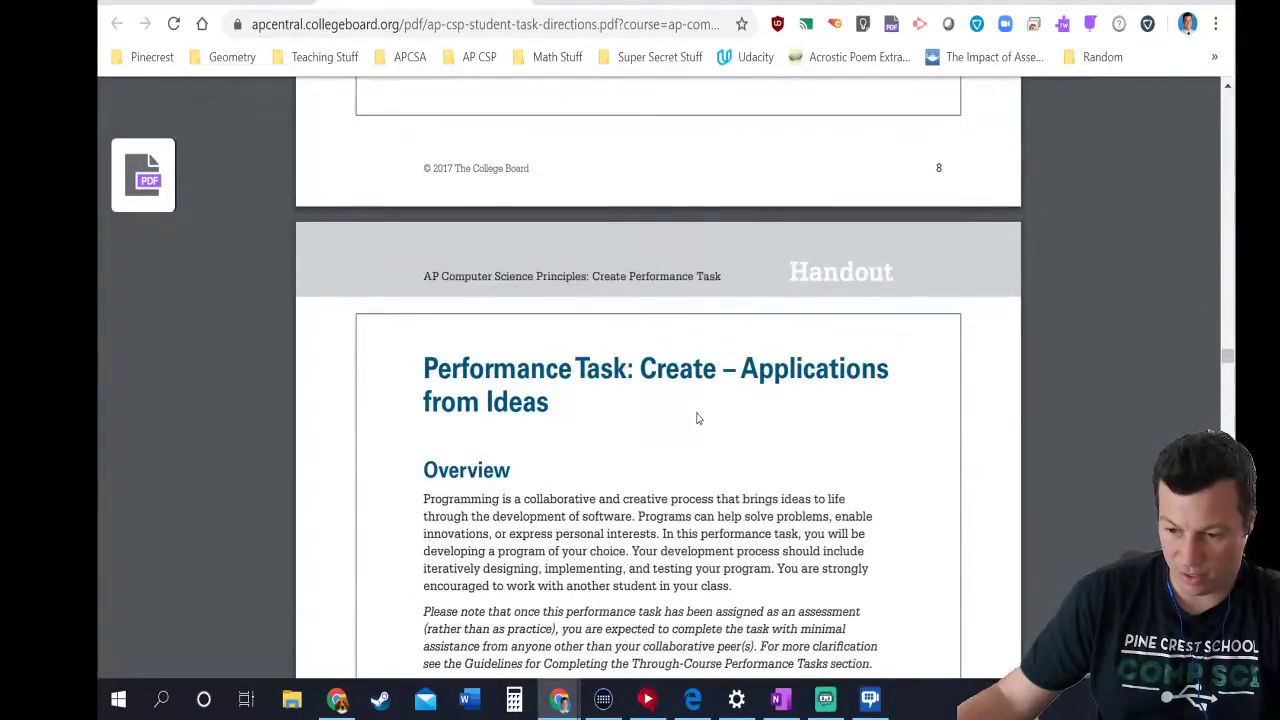
click(632, 443)
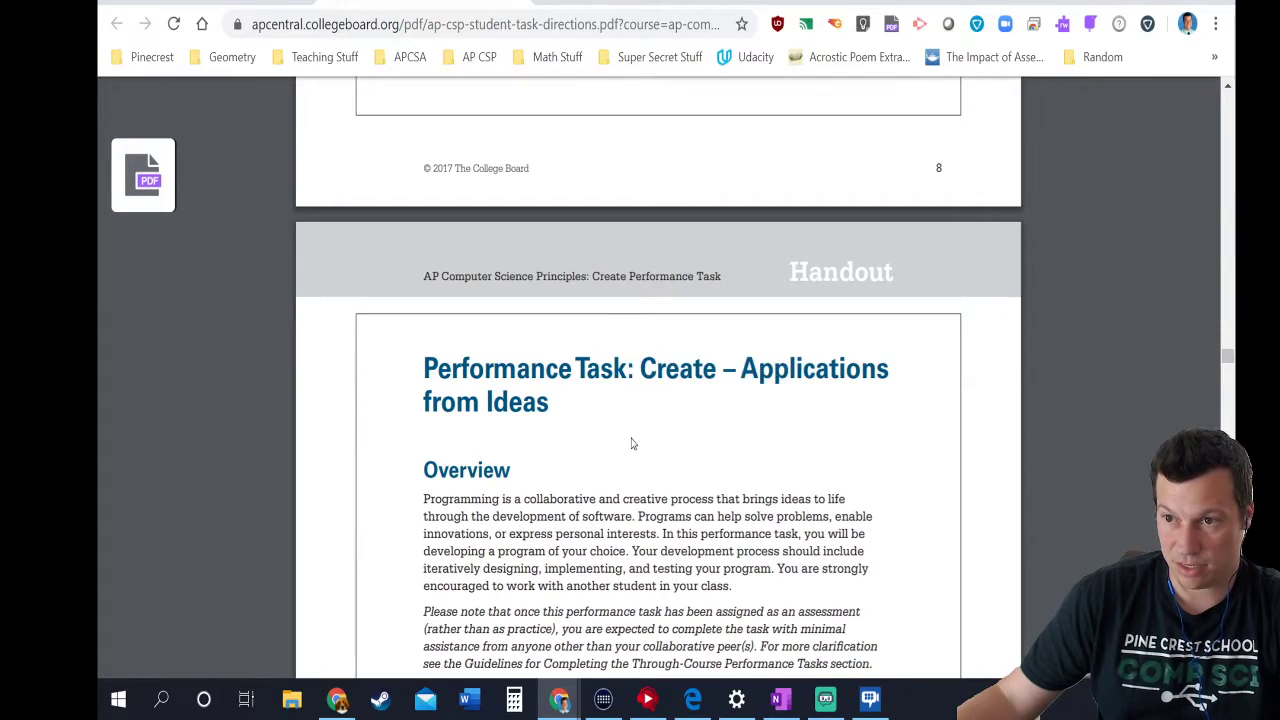
- Review the Create task's General, Program and Submission Requirements through the Written Responses instructions
scroll(632, 443, down, 3)
scroll(597, 420, down, 5)
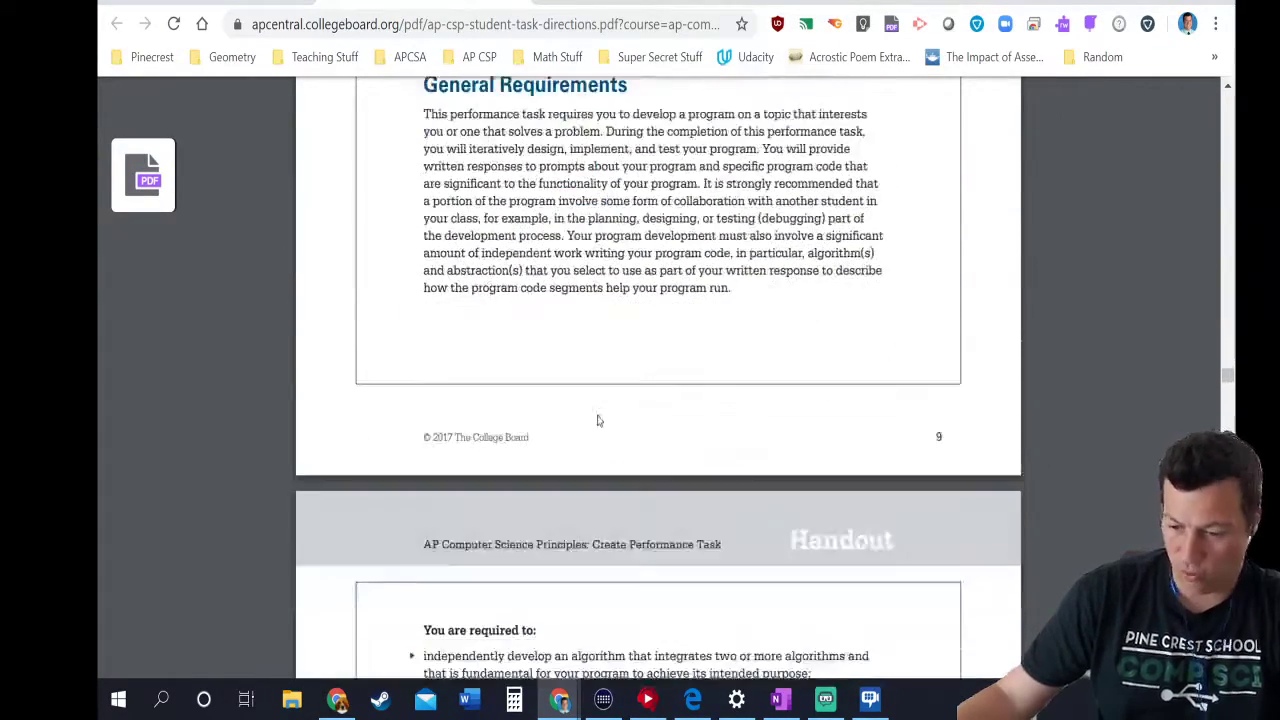
scroll(597, 420, down, 5)
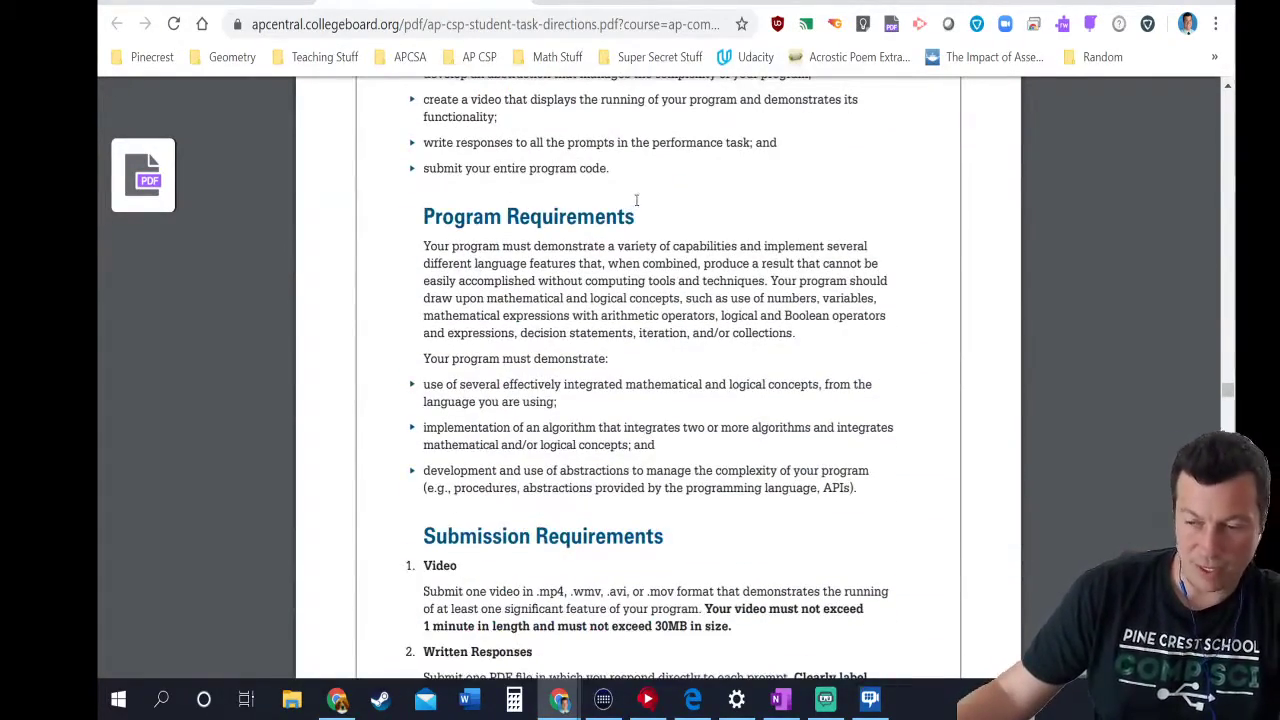
scroll(640, 206, down, 5)
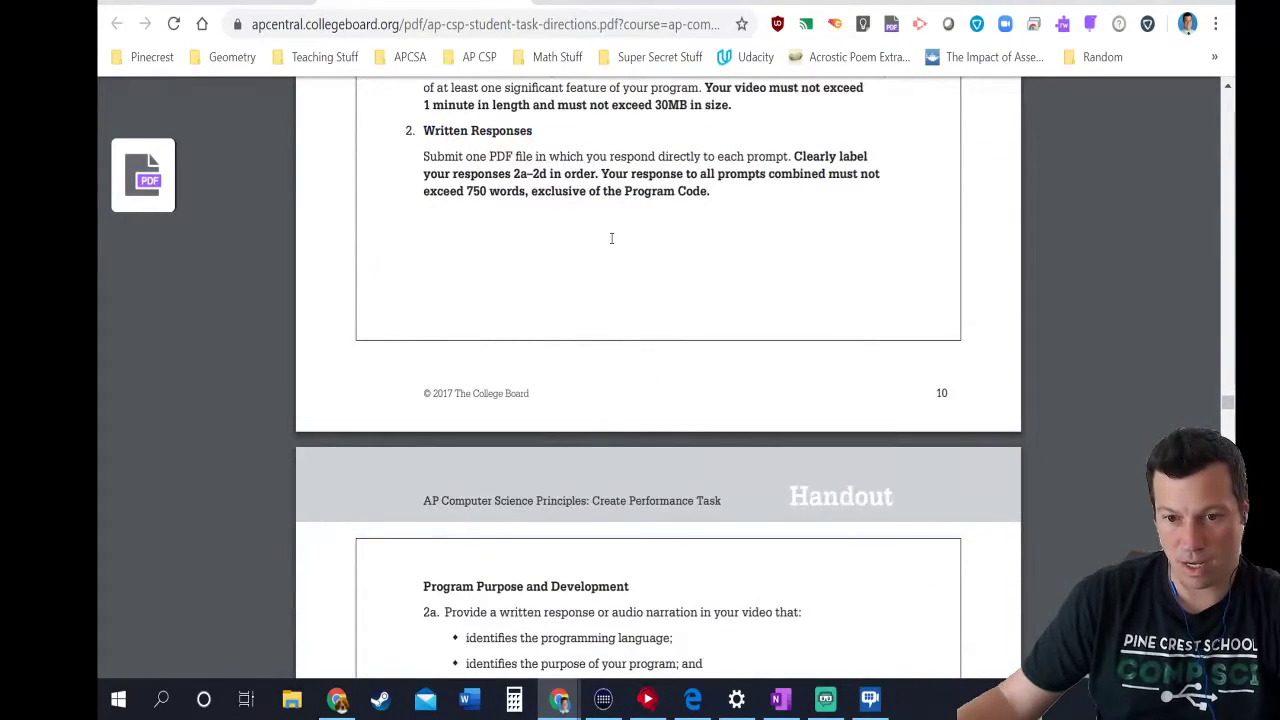